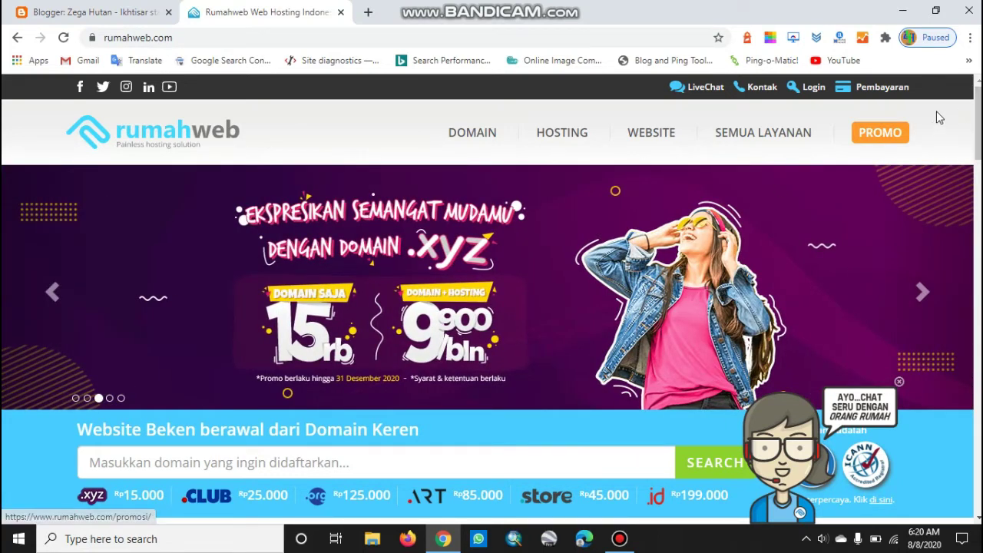
Go to rumahweb.com in Chrome by editing the address bar
click(217, 36)
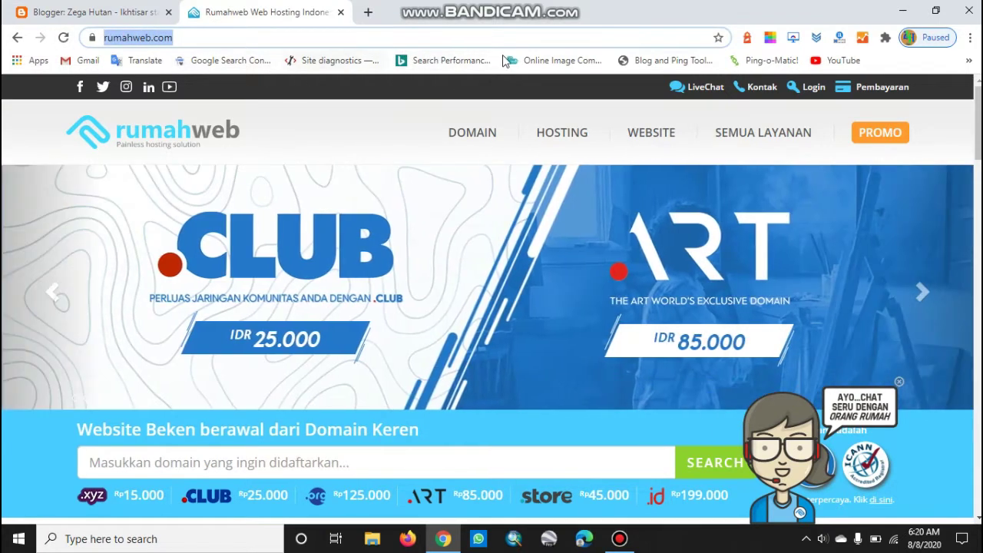
Search Rumahweb's domain checker for the name zegahutan
scroll(568, 202, down, 3)
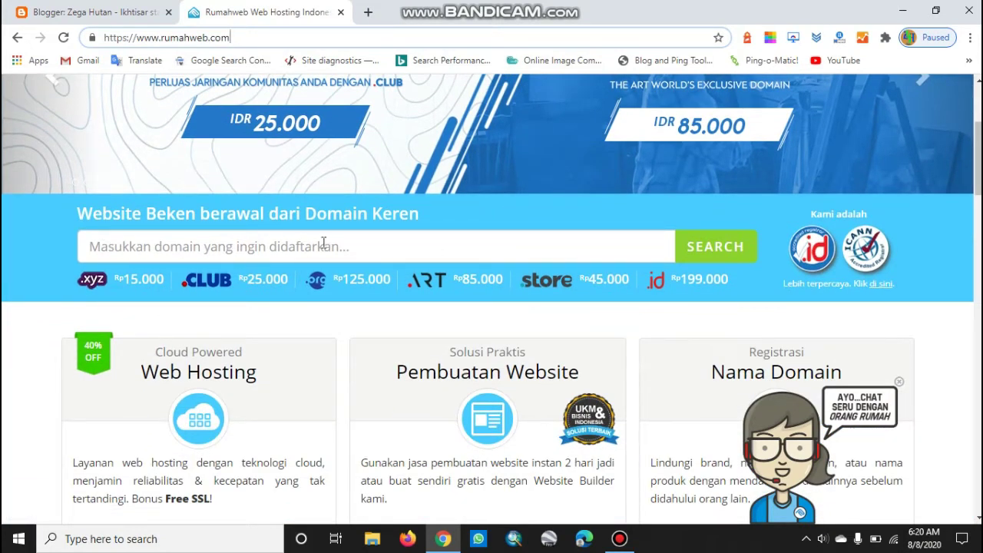
click(243, 248)
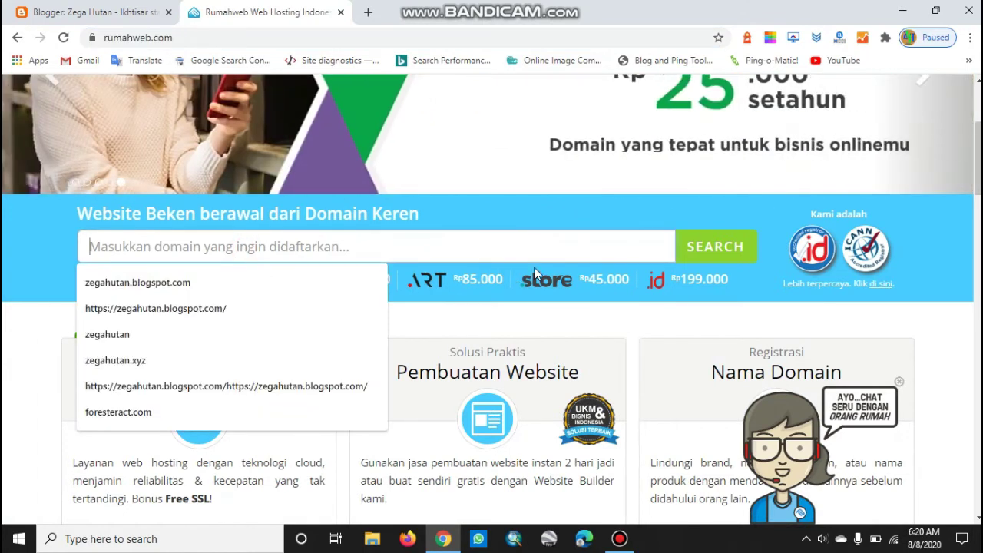
text(zega)
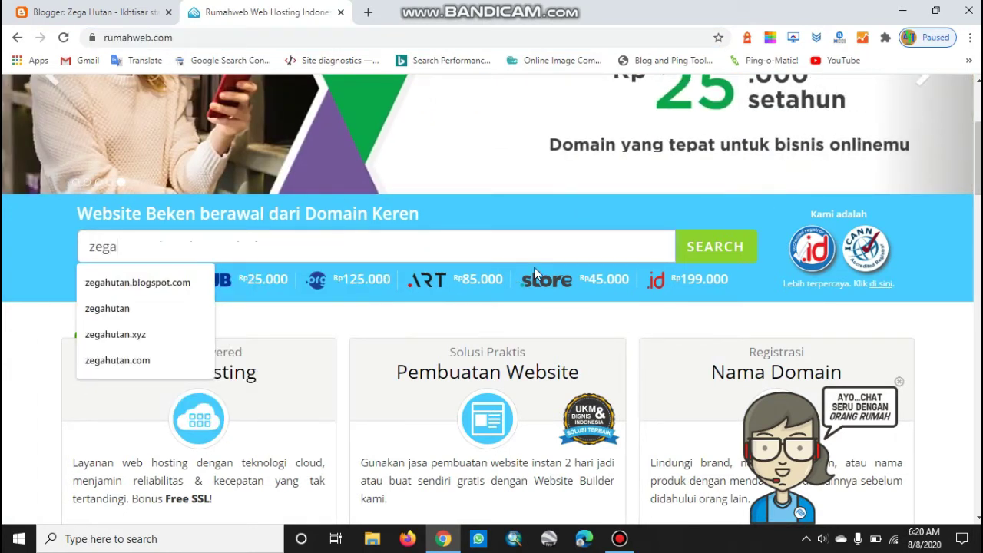
text(hutan)
click(726, 250)
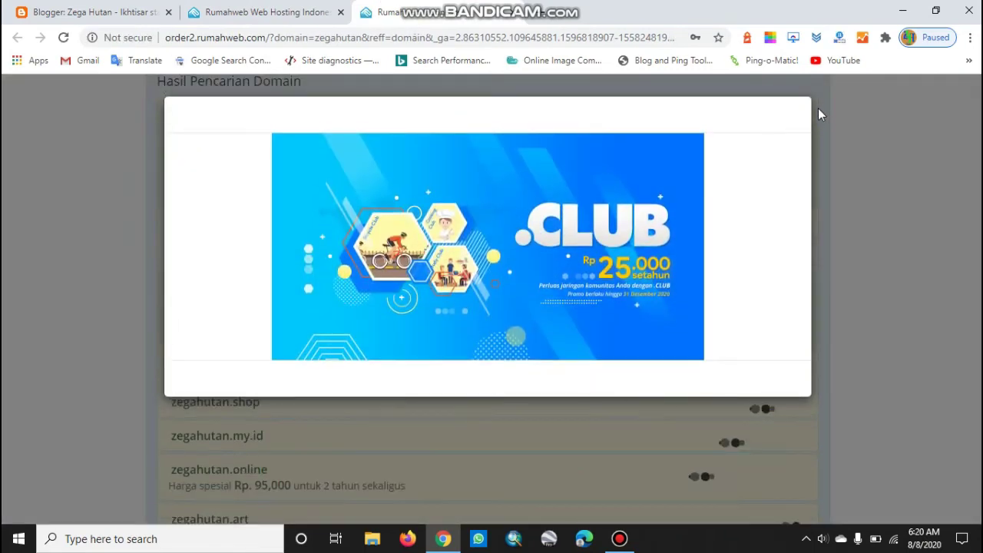
Dismiss the .CLUB promo and select zegahutan.com (Rp 125,000/year) with privacy protection
click(827, 173)
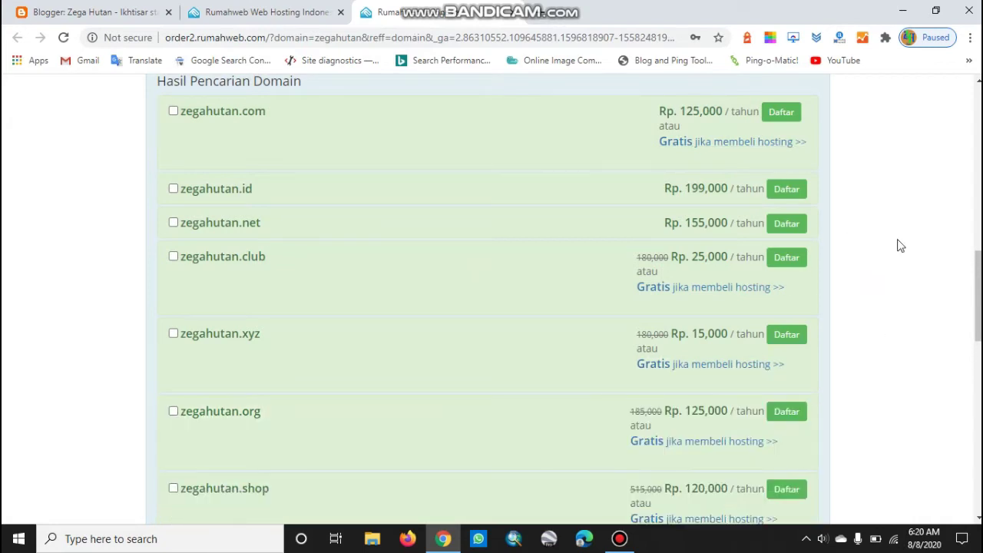
scroll(783, 313, down, 4)
scroll(784, 313, up, 3)
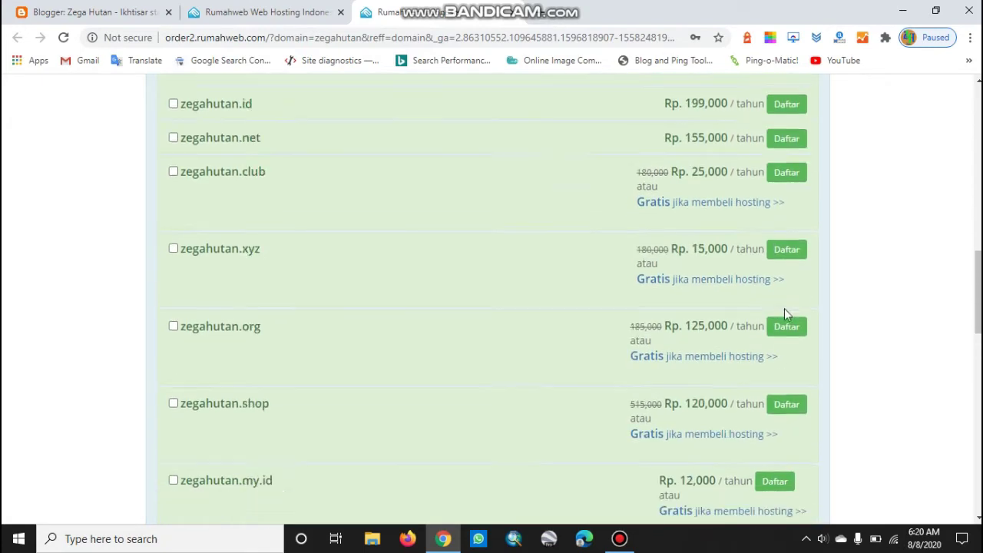
scroll(784, 308, up, 10)
scroll(784, 308, down, 4)
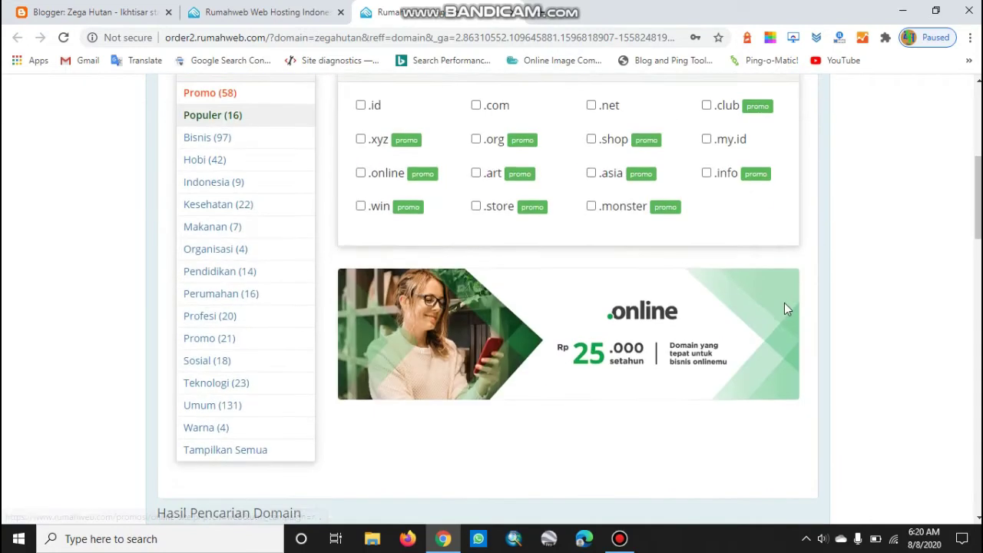
scroll(784, 302, down, 4)
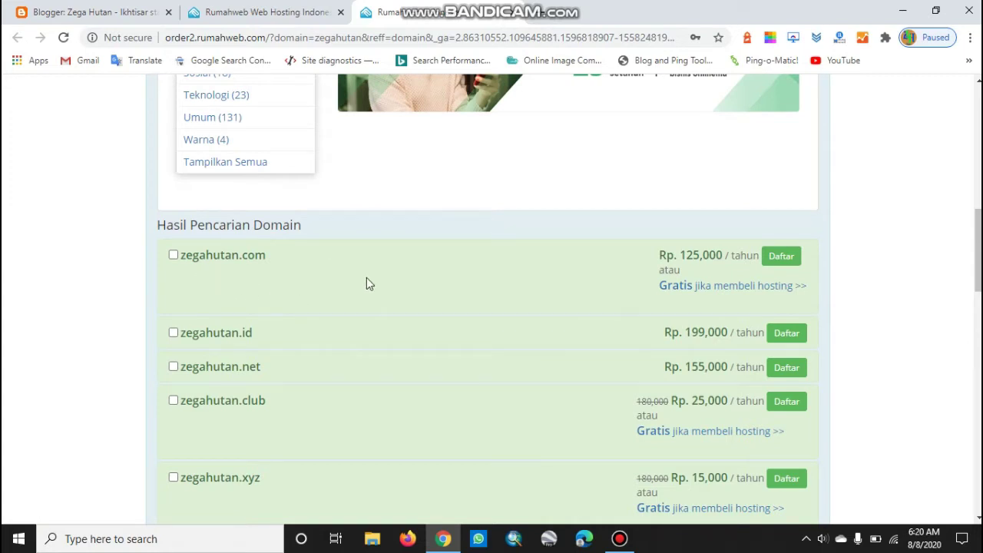
click(174, 256)
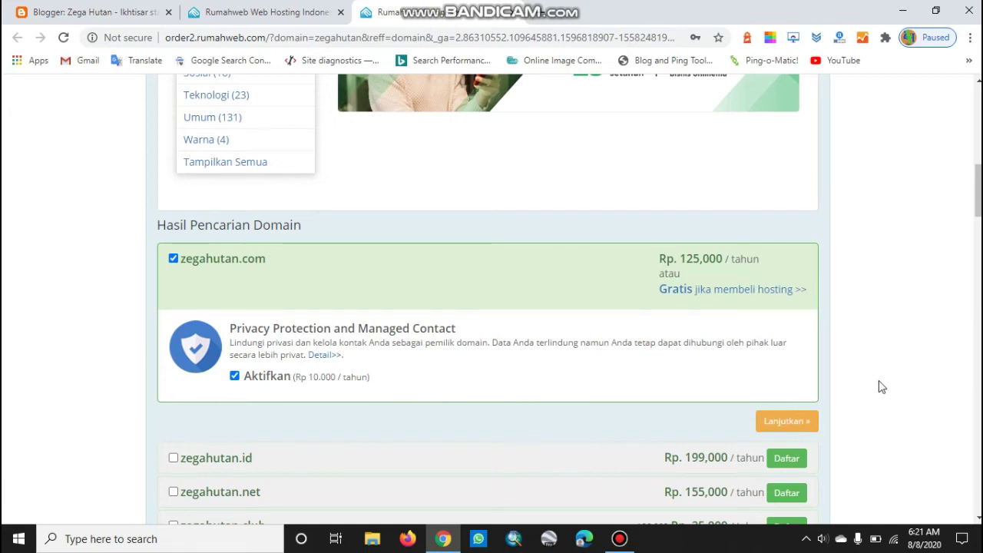
scroll(608, 358, down, 1)
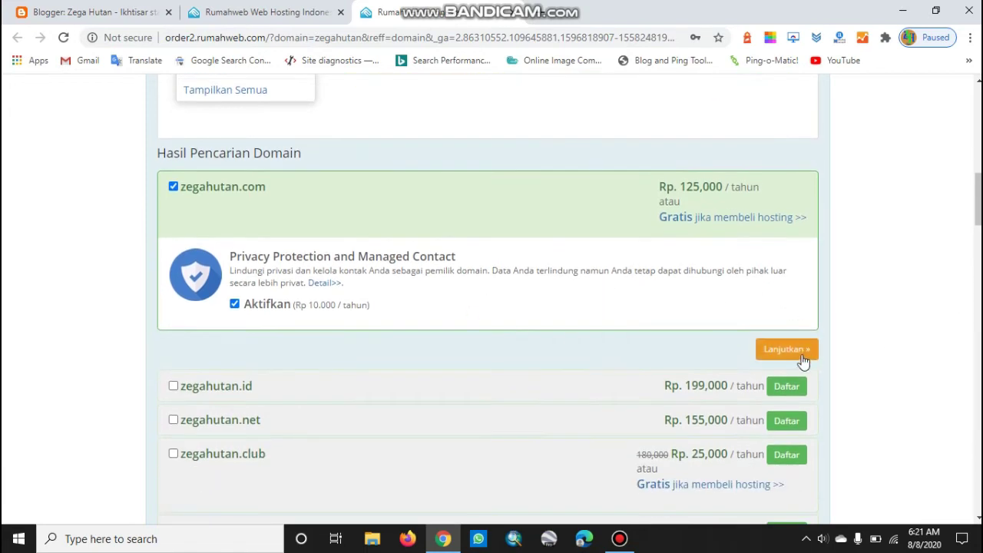
click(801, 355)
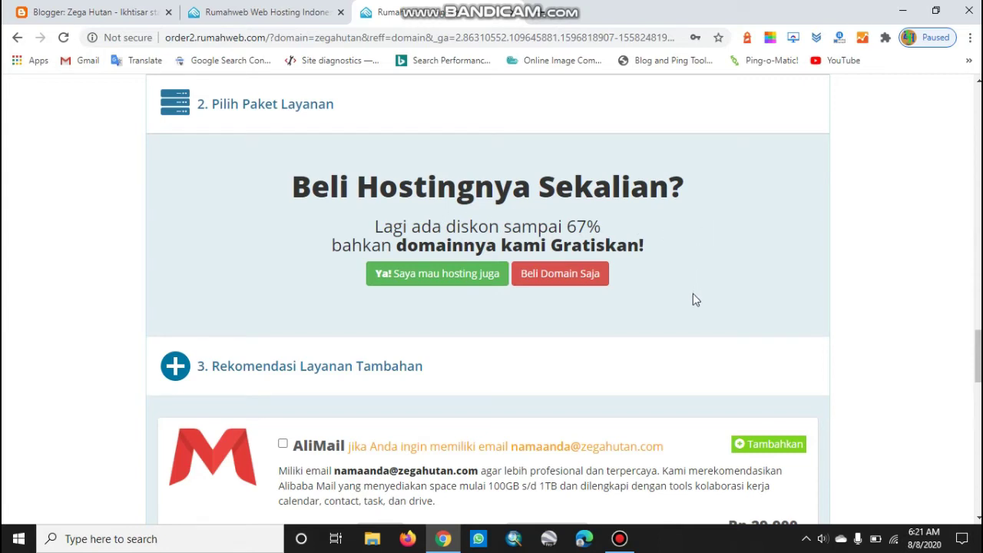
Buy the domain only, without hosting, and move down to Account and Billing Information
click(582, 282)
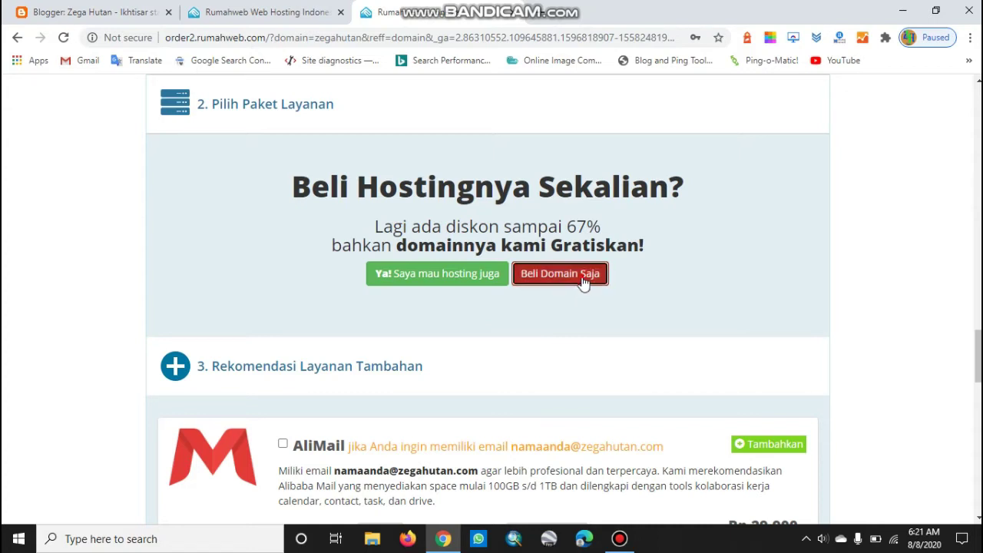
scroll(732, 296, up, 3)
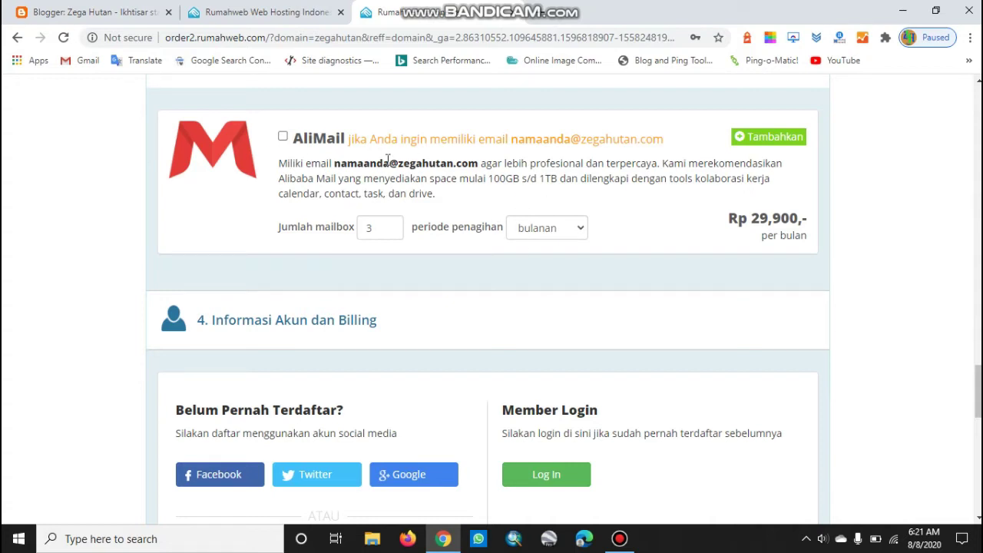
scroll(451, 359, down, 2)
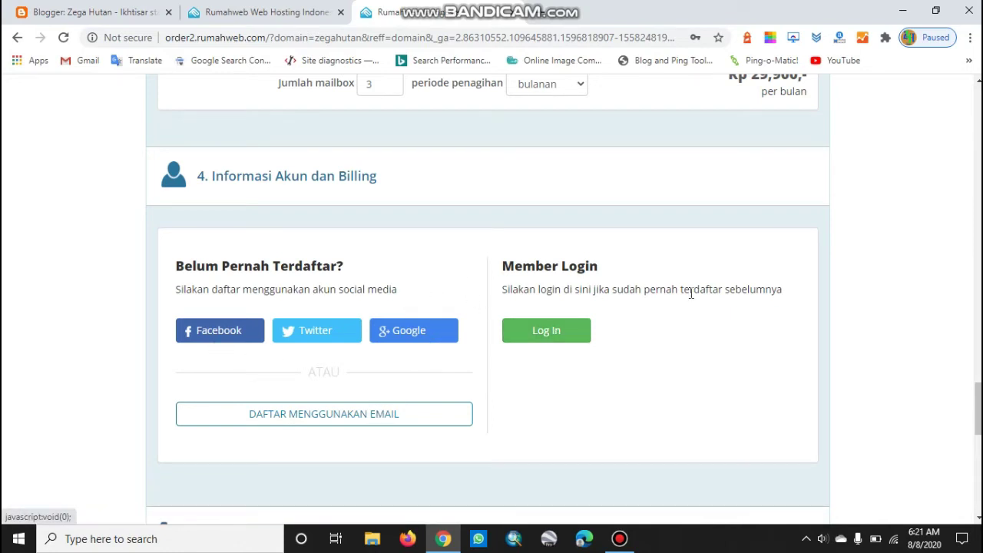
Log in to the Rumahweb client account and show the Bank Transfer payment options
click(546, 332)
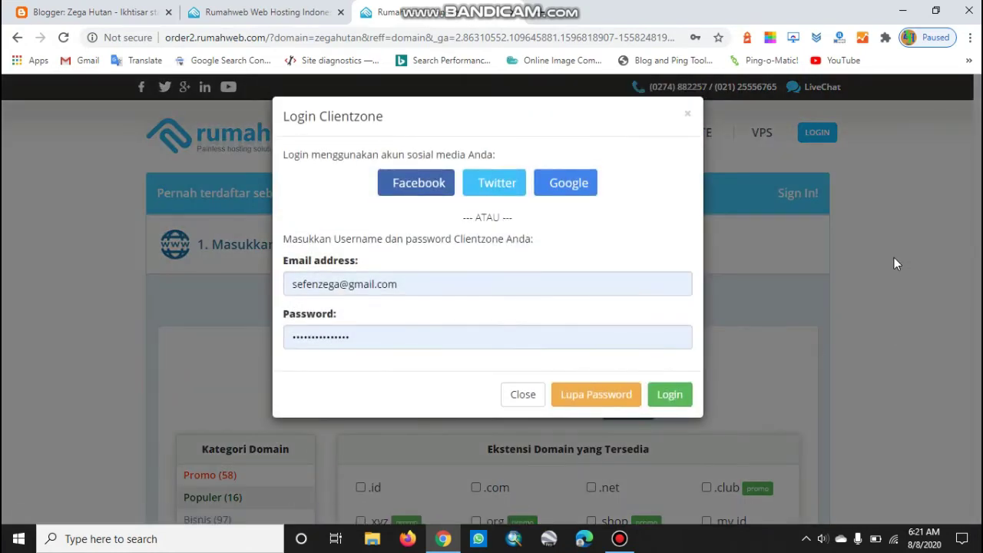
click(676, 403)
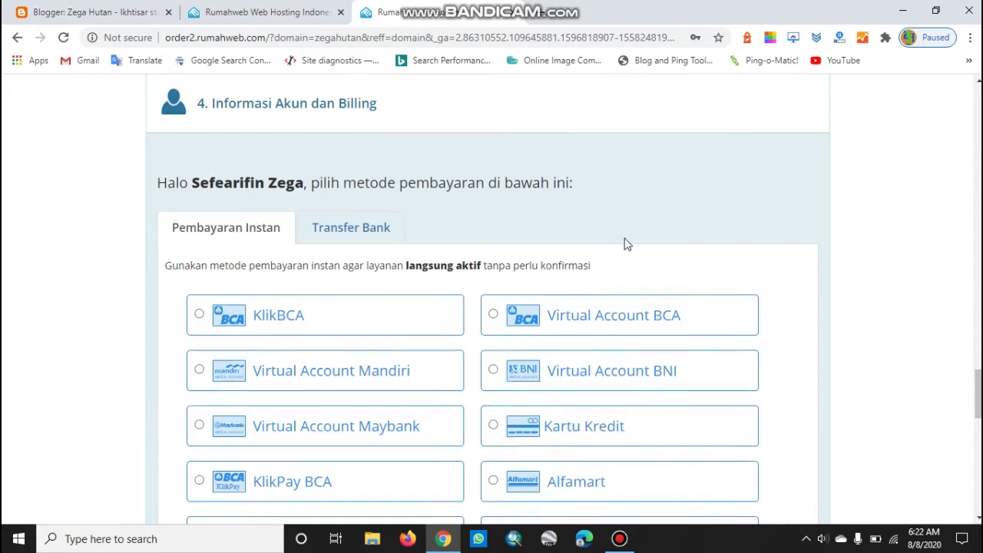
scroll(626, 243, down, 1)
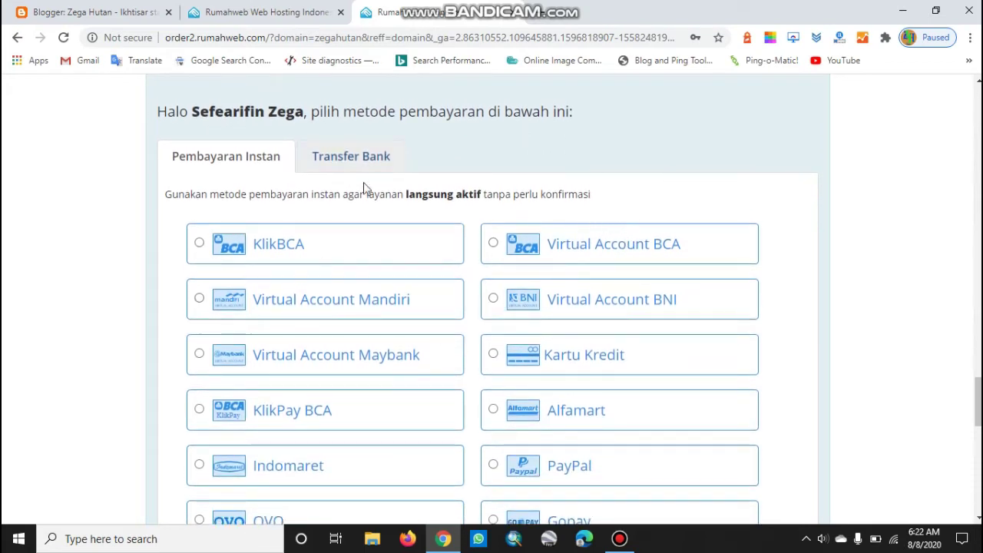
scroll(544, 188, down, 1)
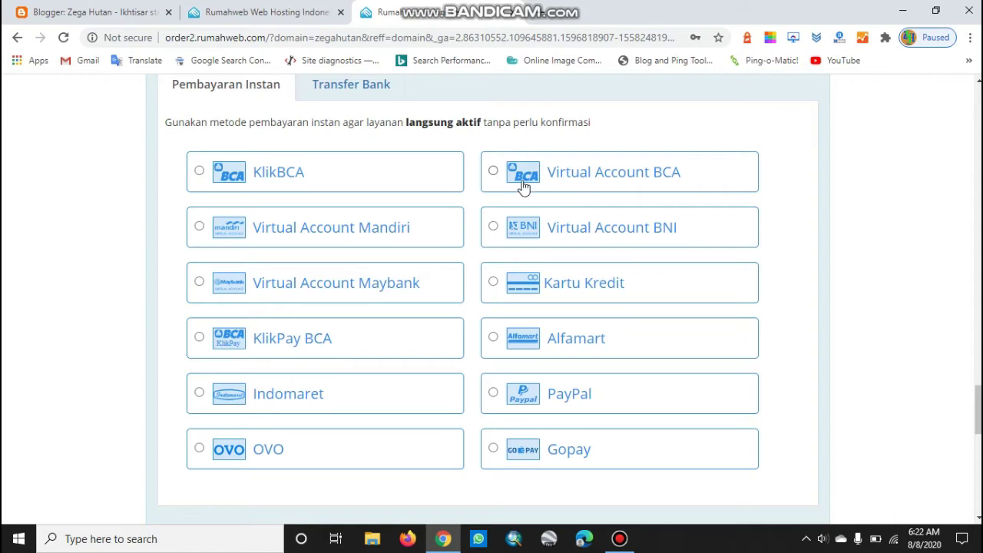
scroll(633, 169, down, 1)
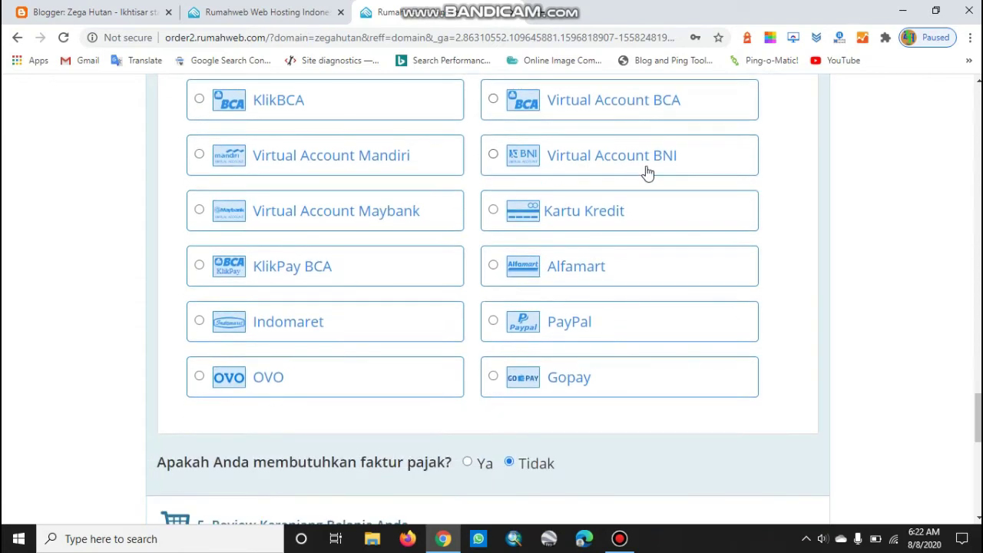
scroll(768, 225, up, 2)
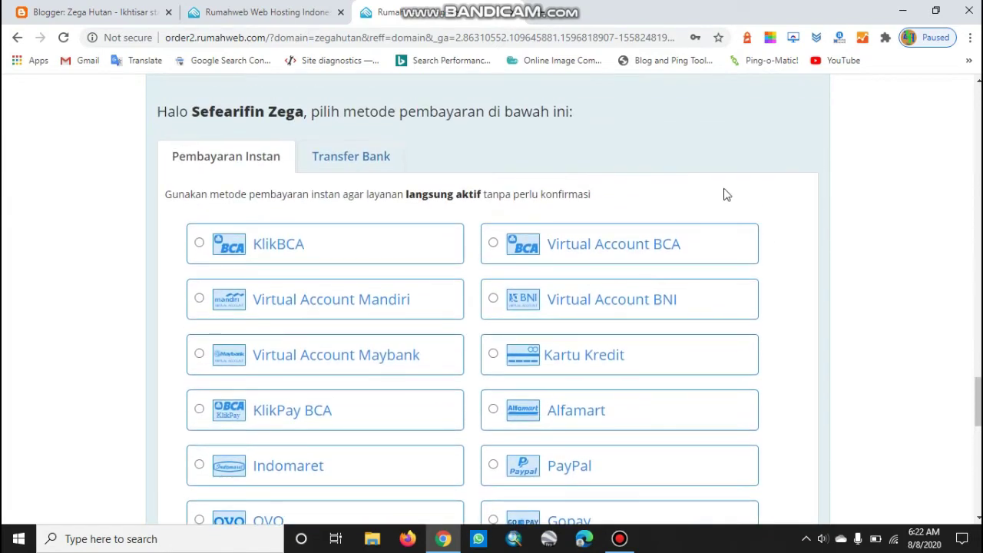
click(355, 165)
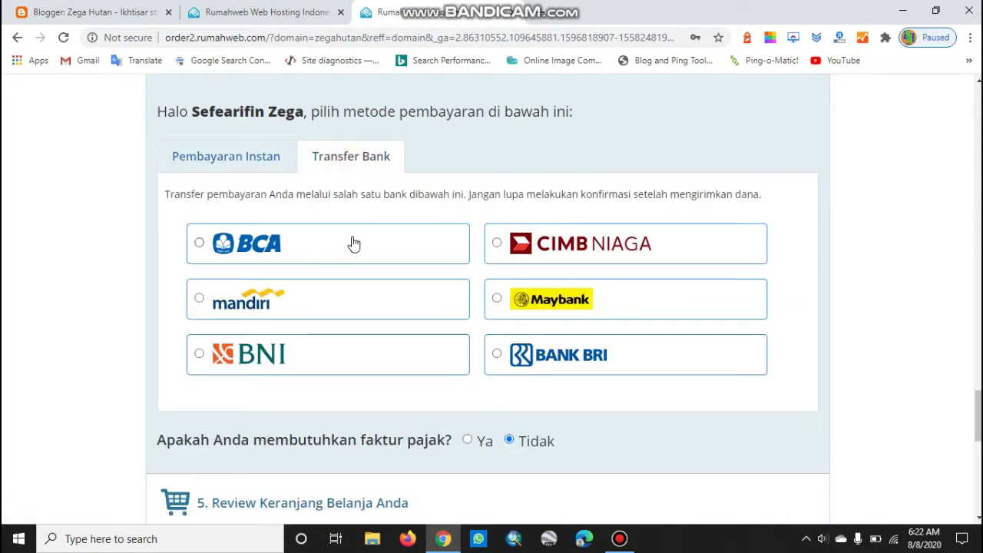
Pick Bank BRI transfer and review the 148,500 IDR cart total including 10% VAT
scroll(871, 256, down, 1)
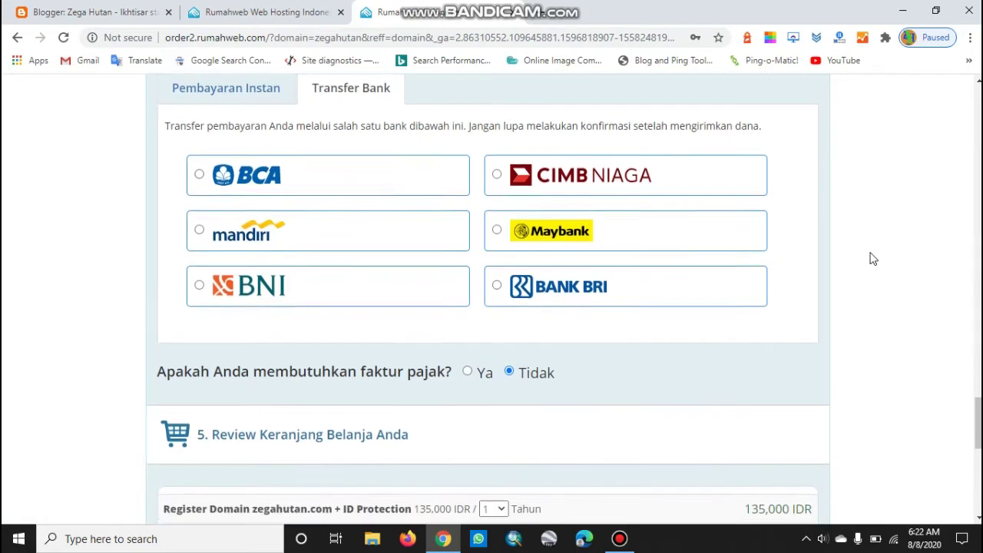
click(498, 283)
scroll(634, 301, down, 1)
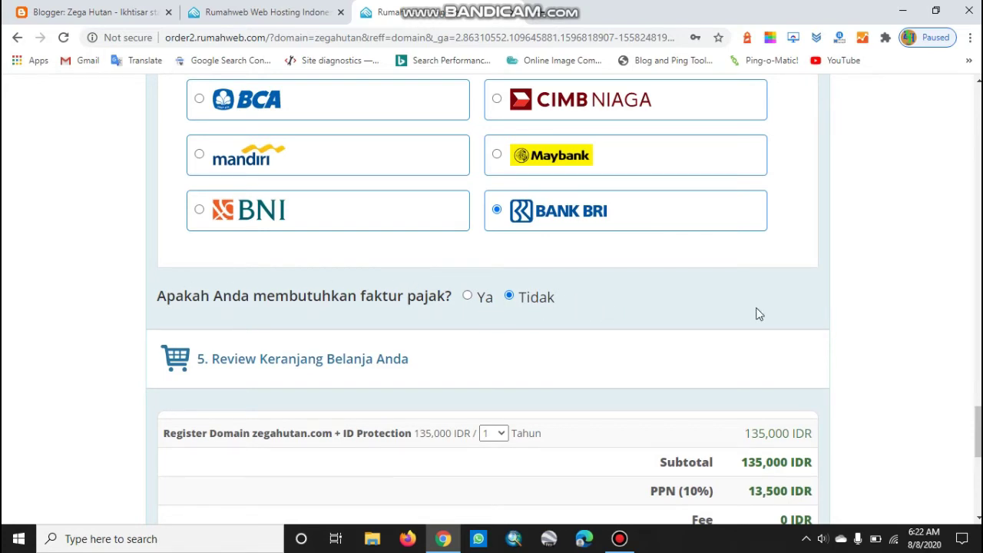
scroll(880, 296, down, 1)
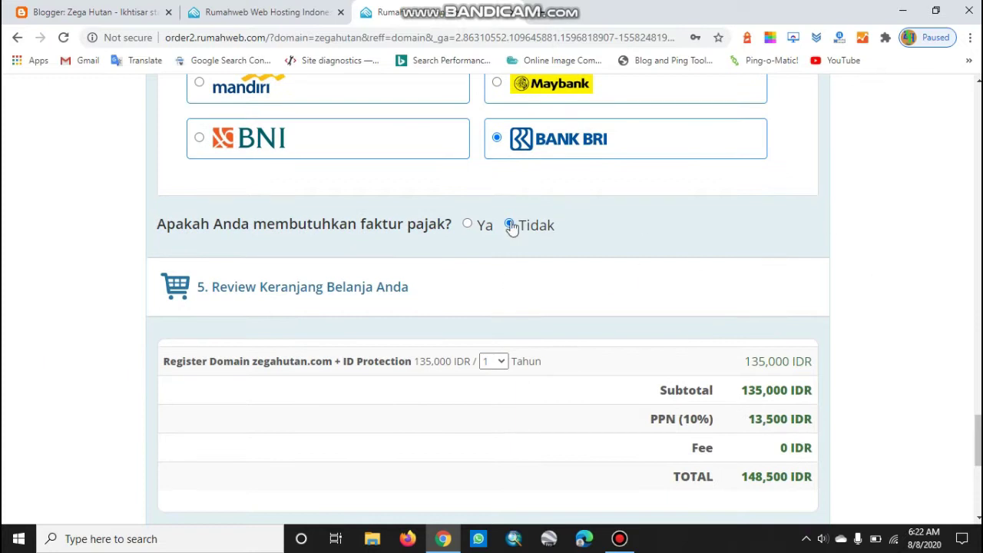
scroll(826, 232, down, 2)
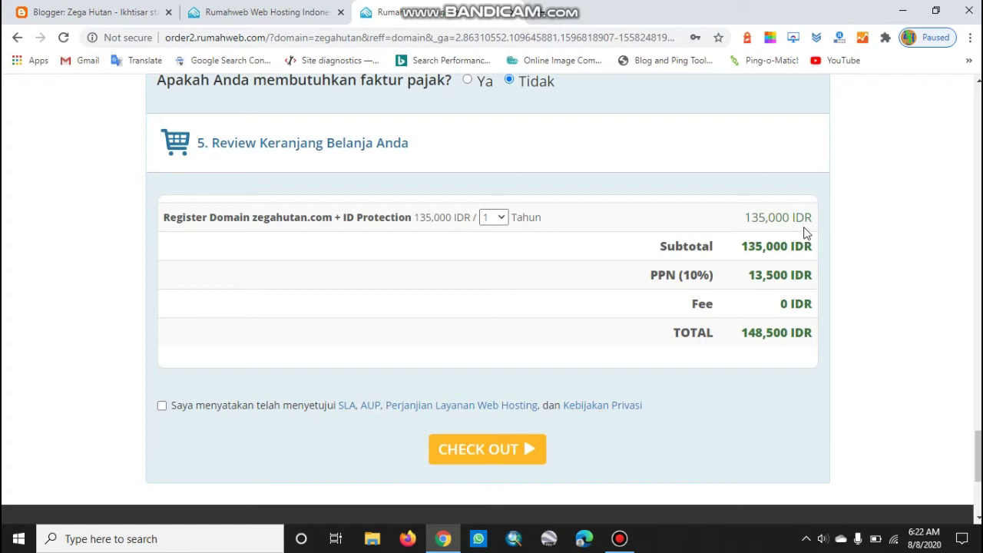
scroll(852, 311, up, 20)
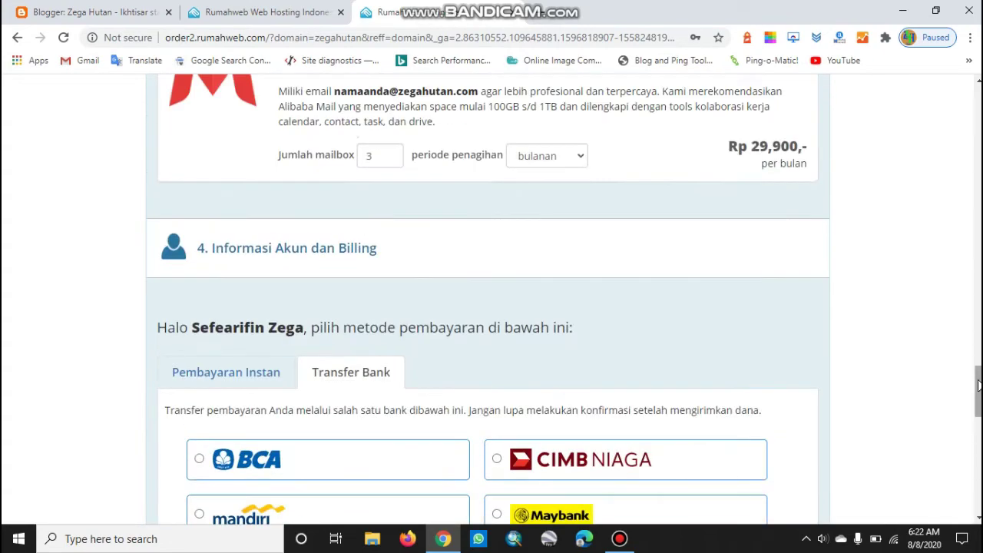
Agree to the SLA, AUP and privacy terms and check out the 148,500 IDR order
scroll(852, 310, down, 3)
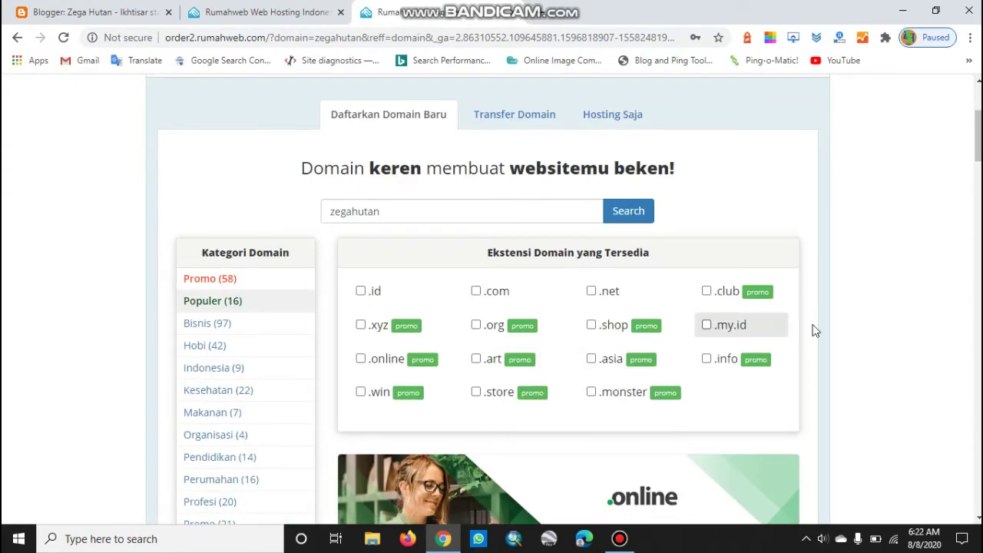
scroll(840, 325, down, 10)
scroll(848, 328, up, 3)
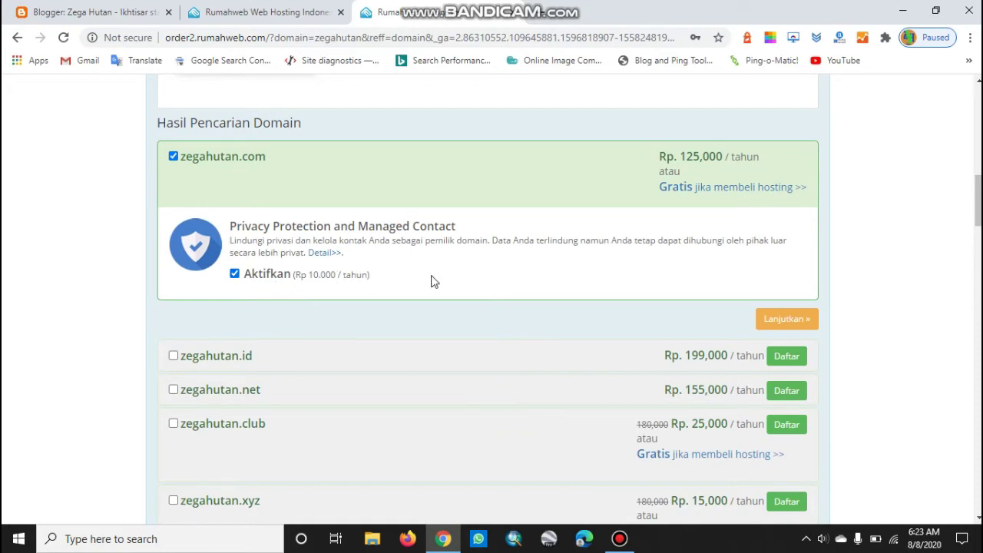
drag(978, 215, 968, 377)
scroll(968, 406, down, 5)
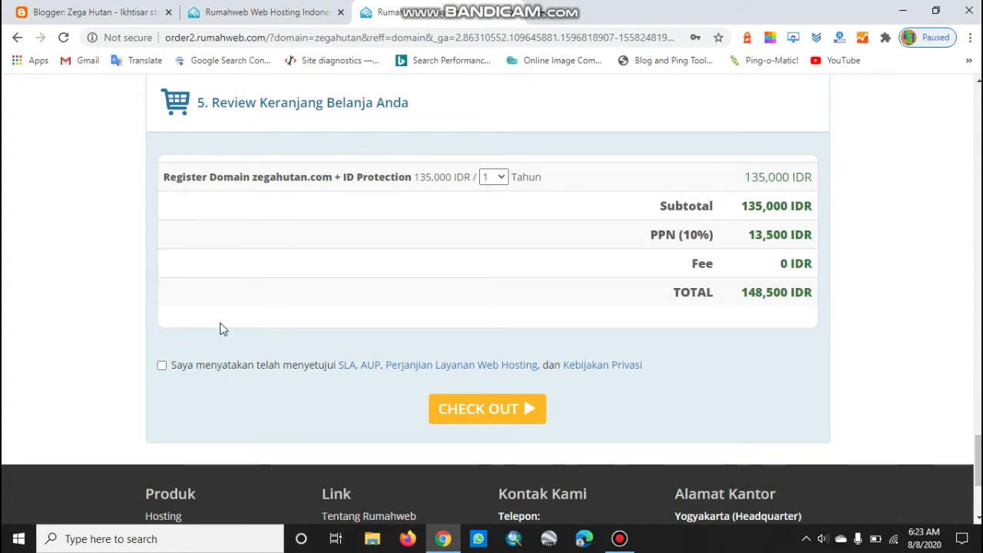
click(162, 366)
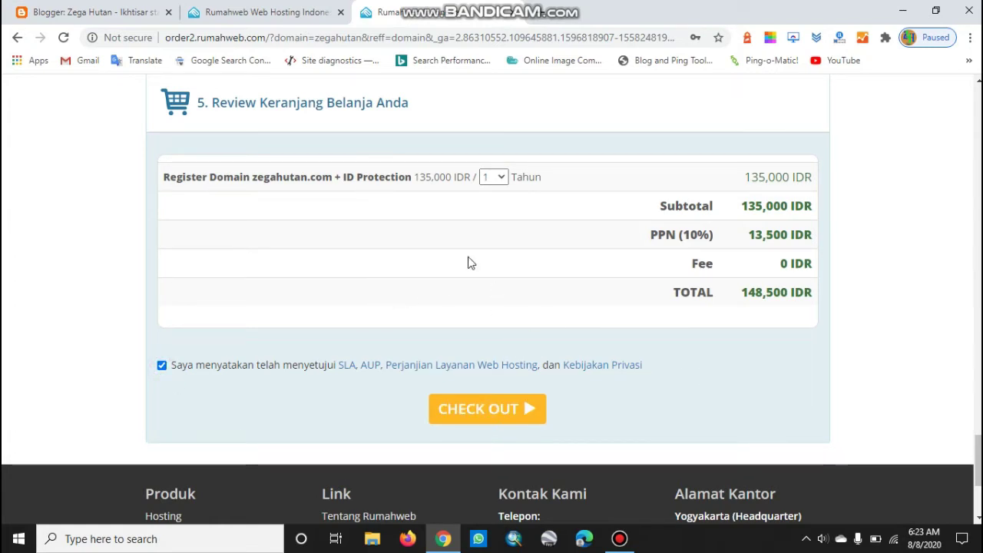
click(491, 413)
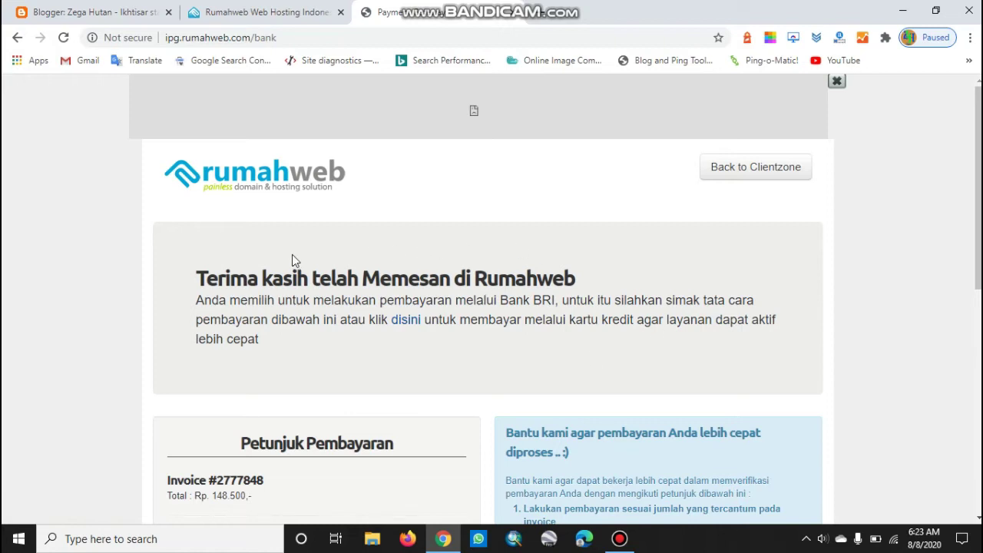
scroll(492, 311, down, 2)
scroll(595, 286, down, 2)
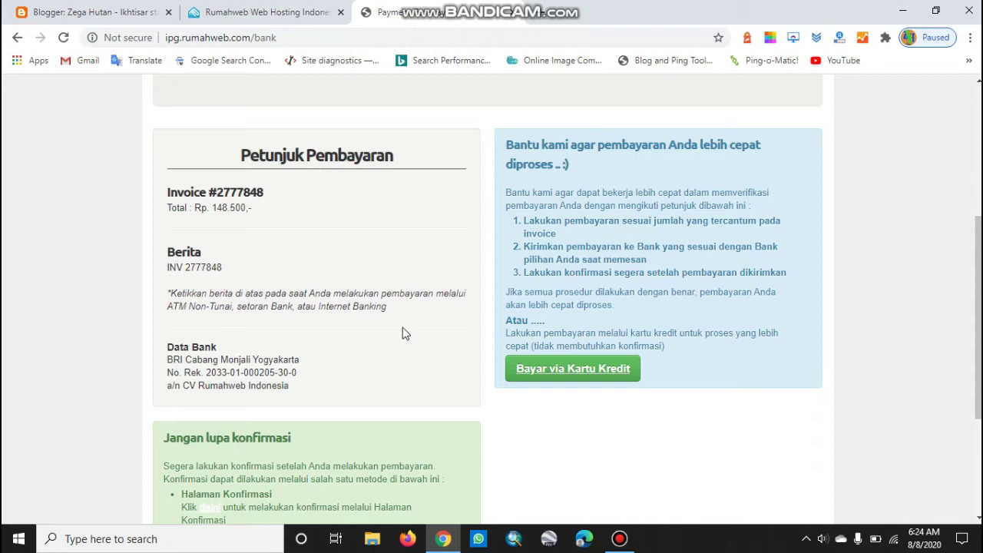
scroll(403, 333, down, 1)
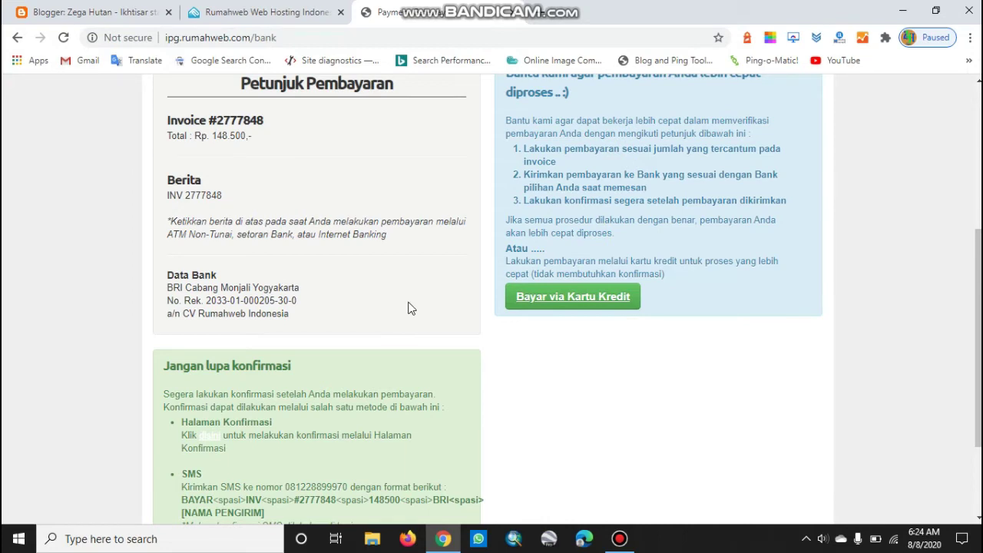
scroll(400, 383, down, 2)
scroll(477, 401, up, 2)
scroll(477, 401, down, 2)
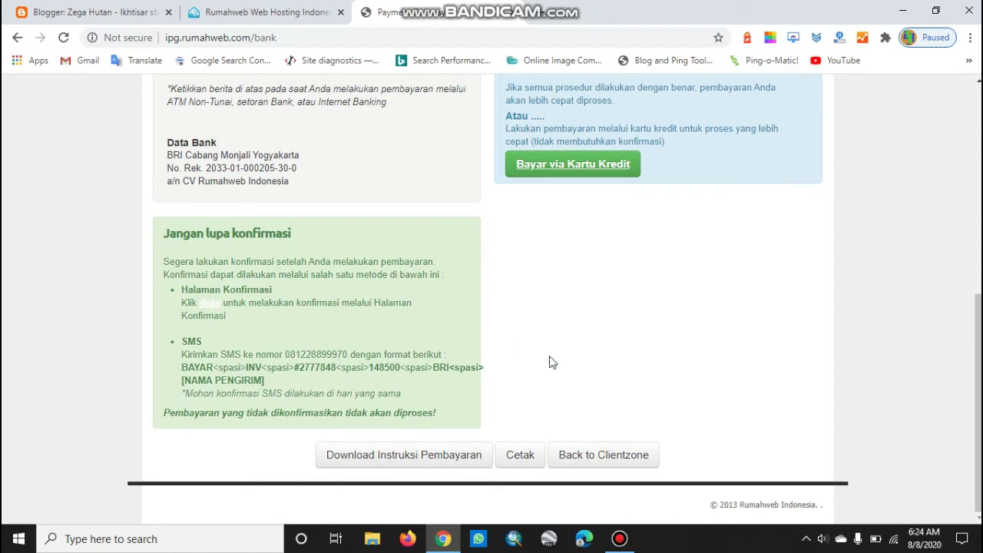
scroll(589, 397, up, 4)
scroll(412, 344, down, 3)
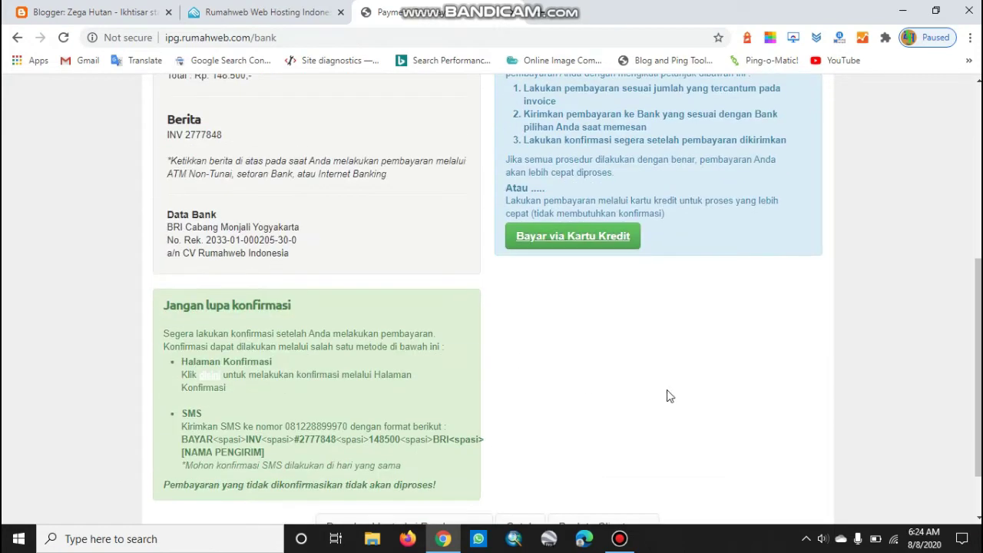
scroll(706, 404, down, 1)
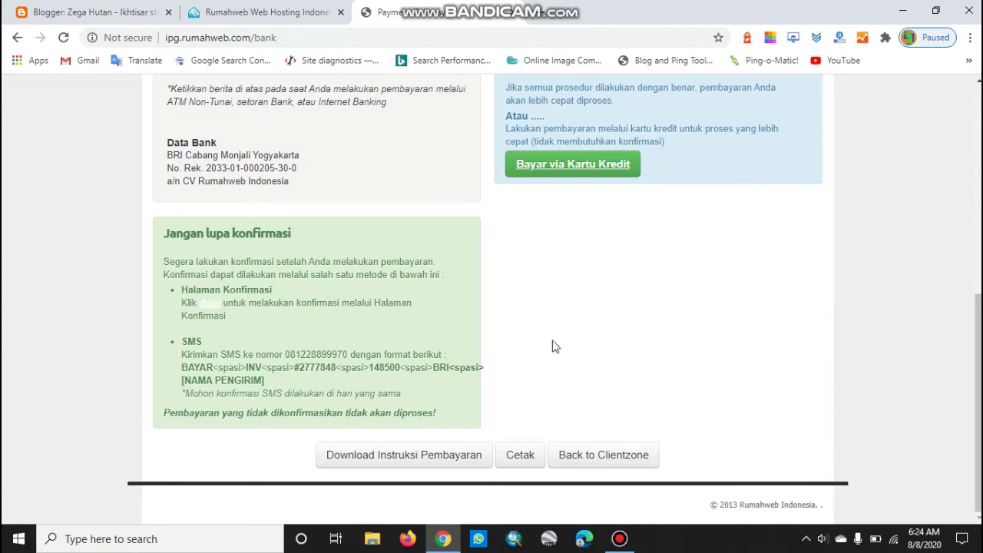
scroll(611, 356, up, 1)
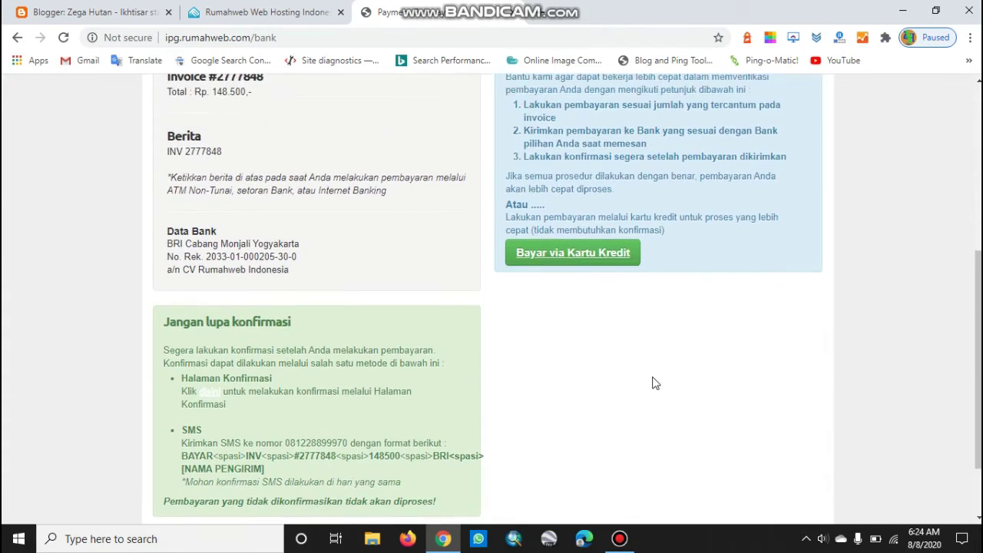
scroll(655, 384, up, 1)
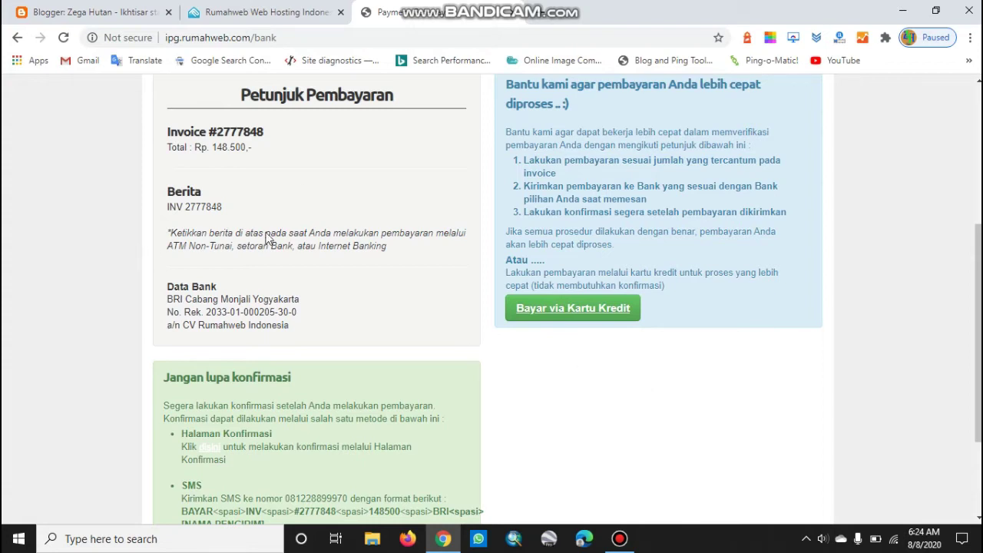
scroll(435, 359, down, 2)
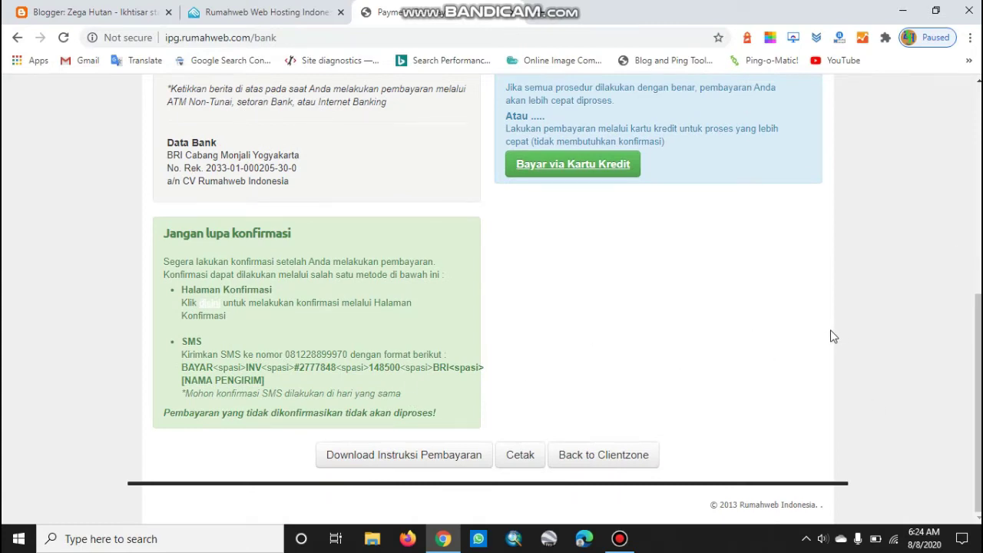
scroll(833, 330, up, 1)
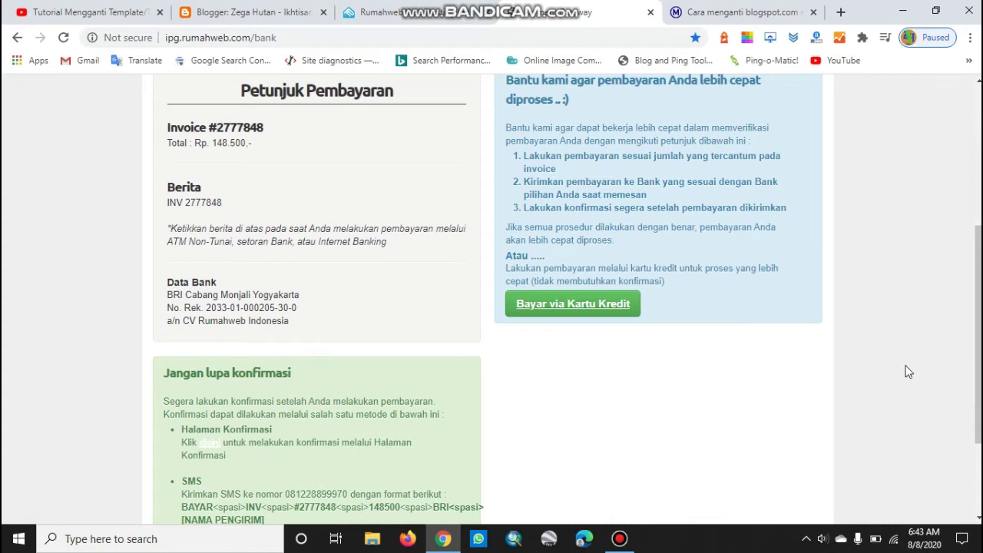
scroll(909, 371, up, 1)
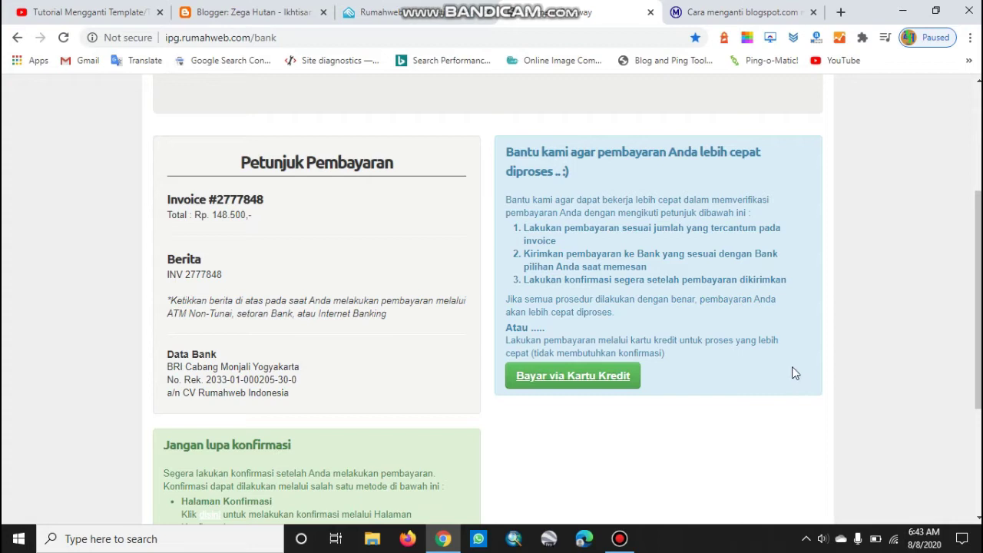
scroll(448, 376, down, 3)
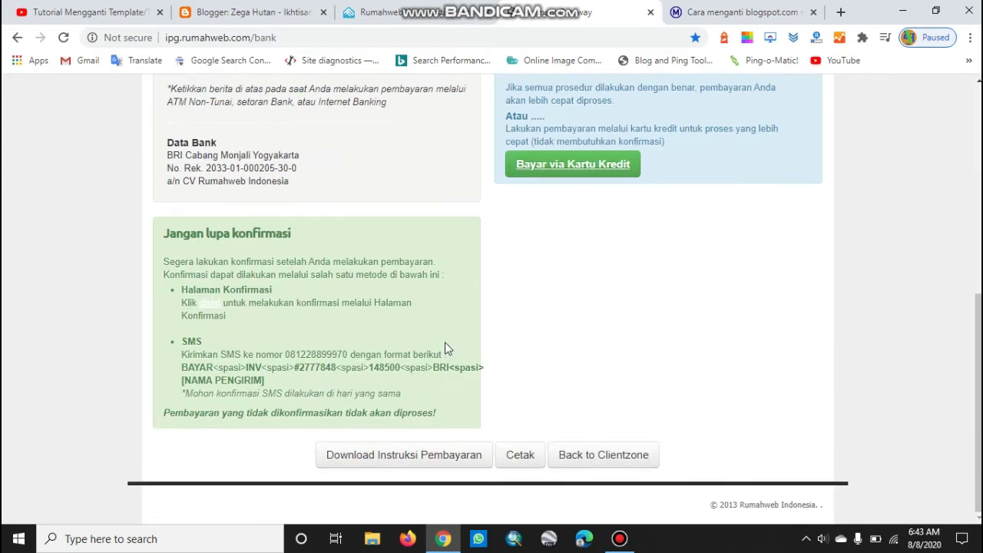
scroll(445, 348, up, 4)
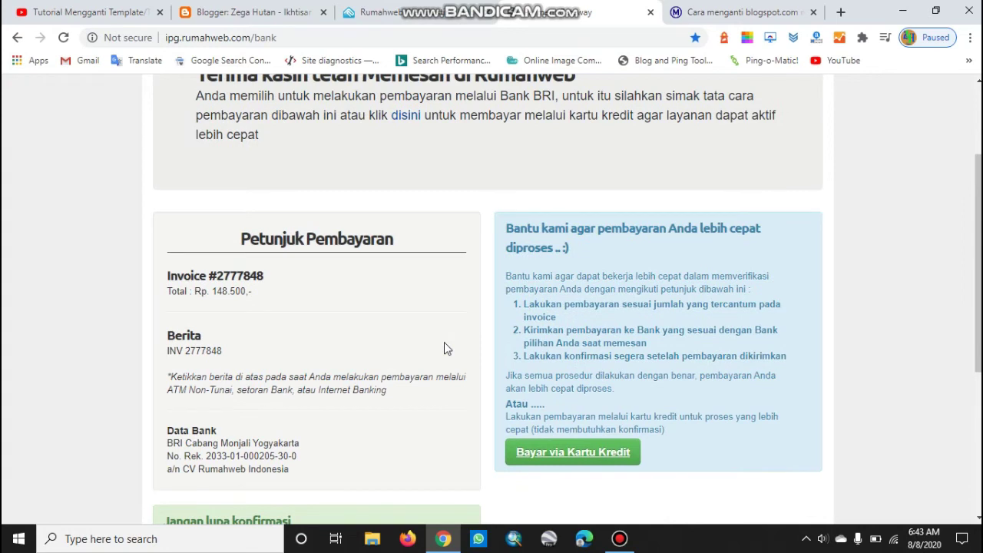
scroll(444, 348, down, 4)
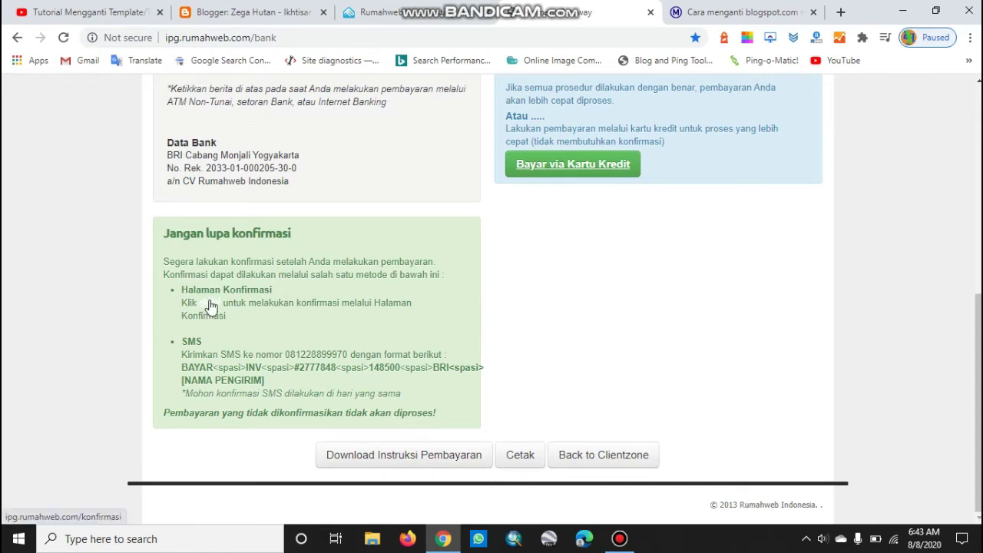
scroll(285, 374, up, 3)
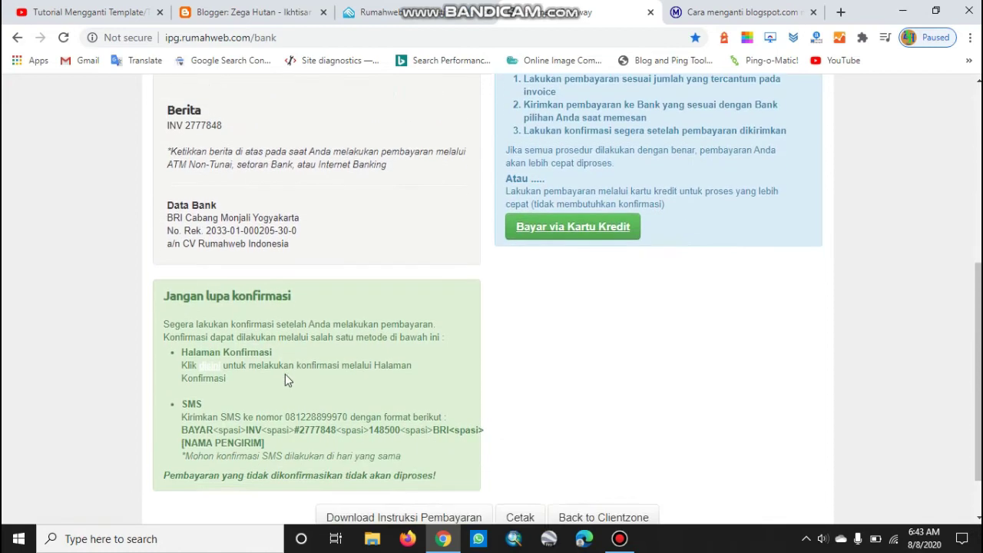
scroll(285, 374, down, 3)
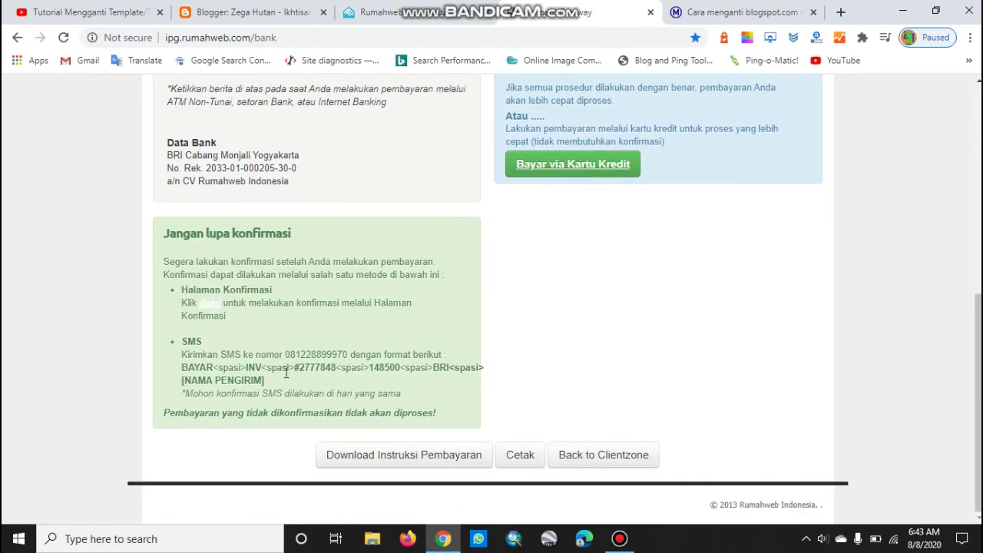
click(212, 311)
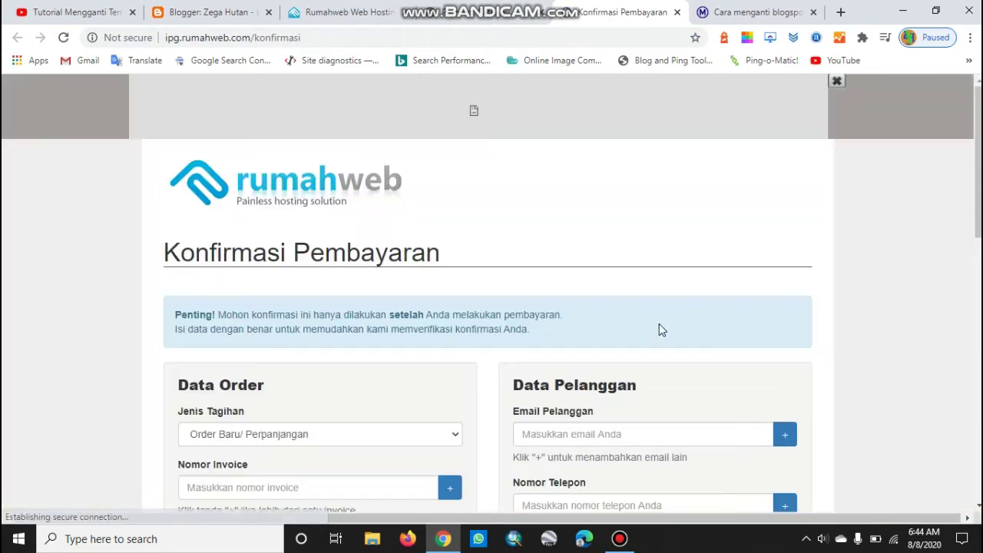
Set the confirmation's bill type to Order Baru/ Perpanjangan
scroll(814, 299, down, 4)
scroll(883, 350, up, 2)
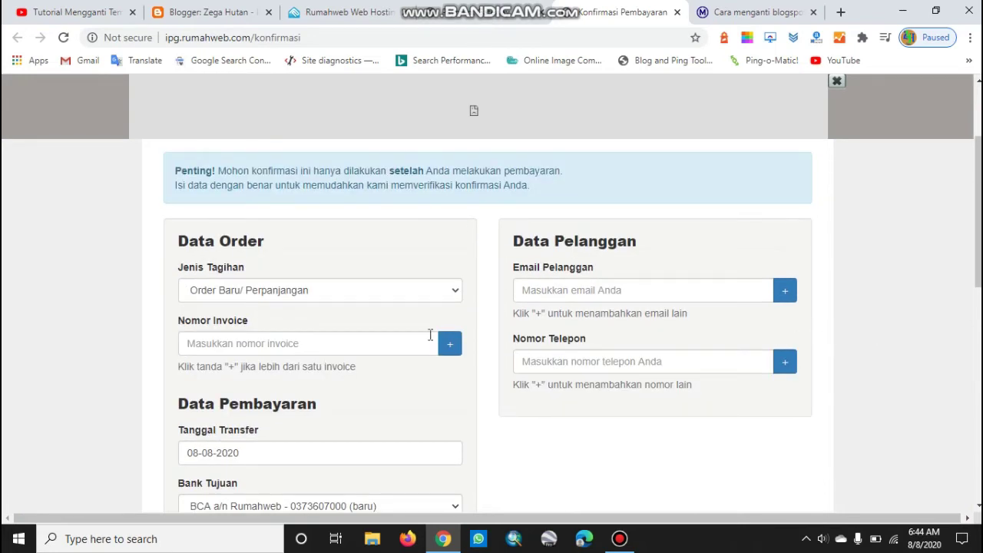
click(452, 299)
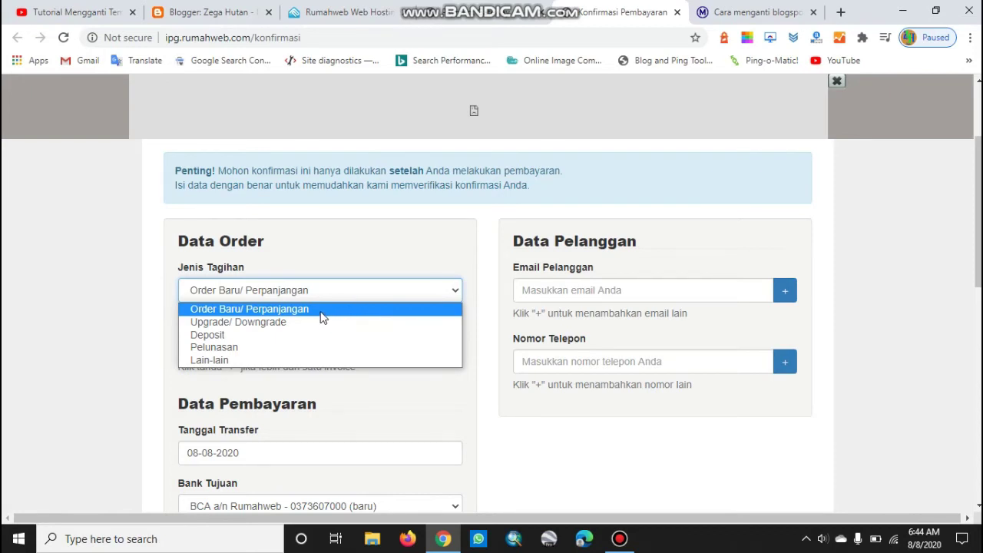
click(322, 243)
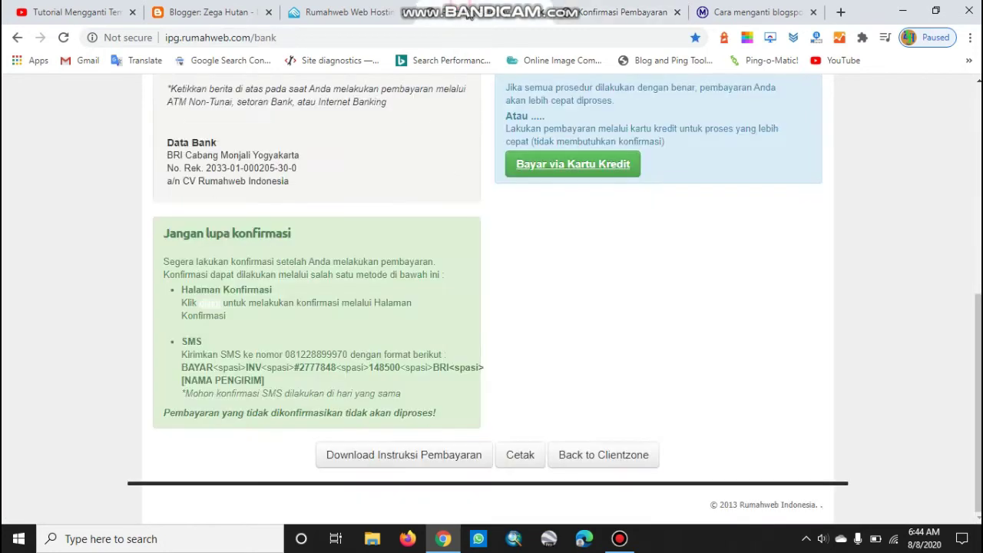
scroll(314, 220, up, 2)
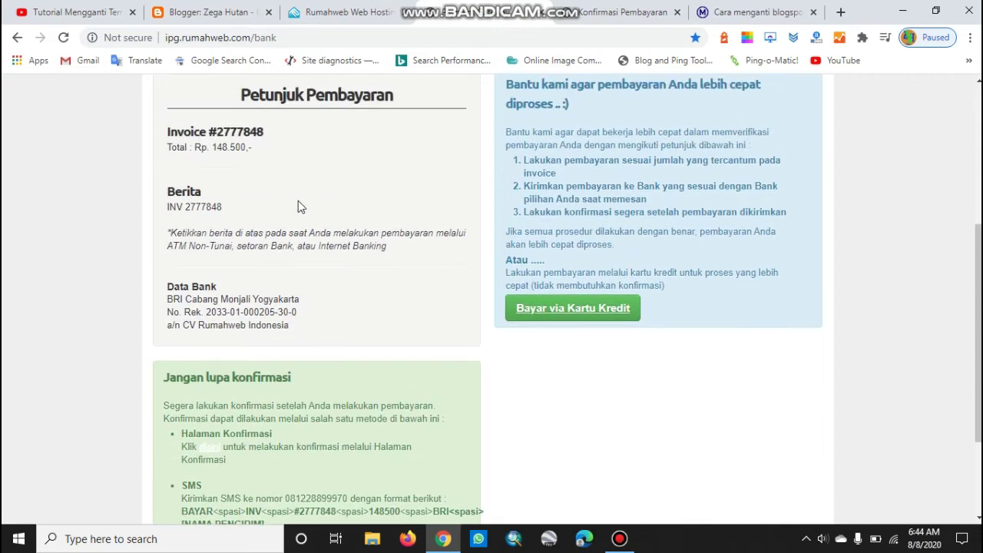
click(185, 203)
drag(190, 205, 225, 210)
key(ctrl+c)
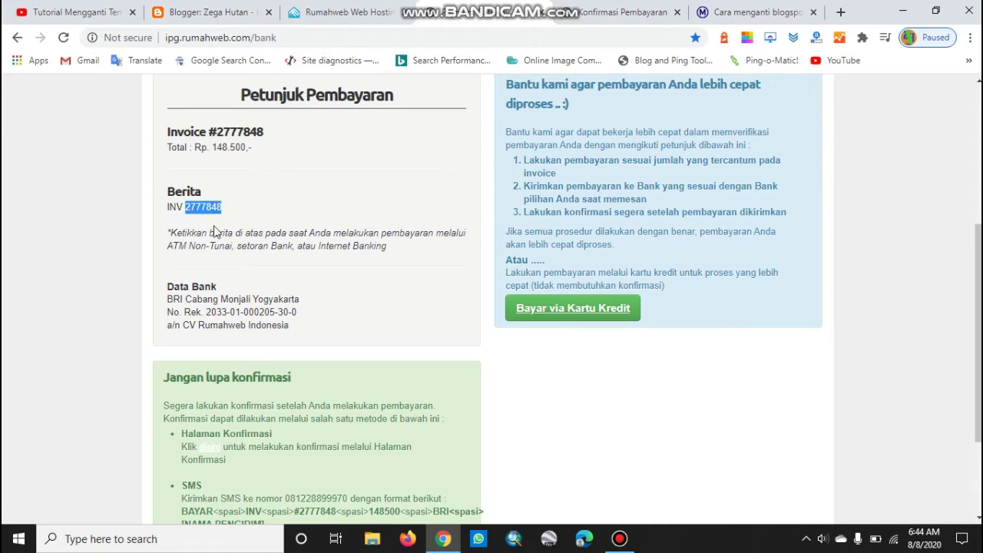
click(623, 11)
click(263, 280)
key(ctrl+v)
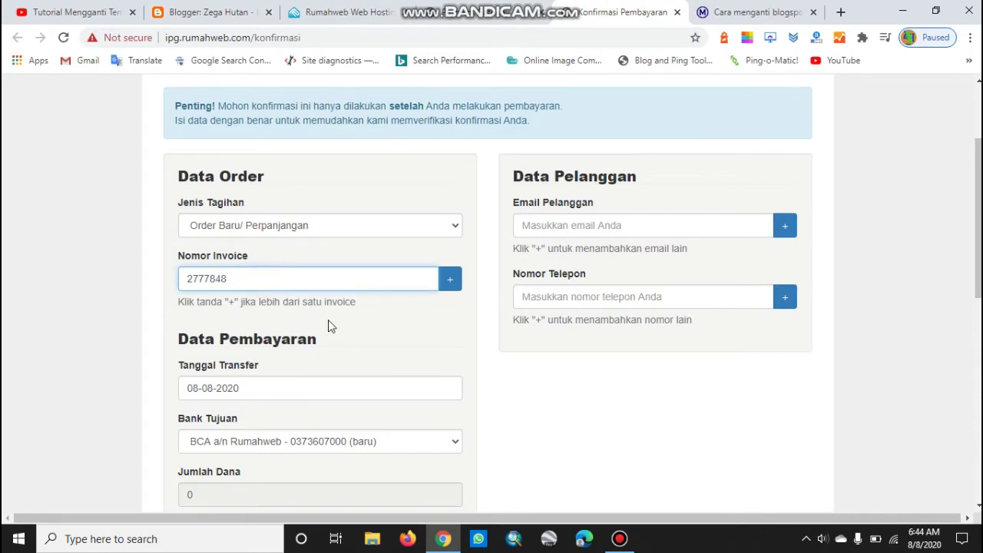
Choose BRI a/n CV Rumahweb Indonesia as destination bank (148500.00) and start the sender's name
scroll(329, 325, down, 1)
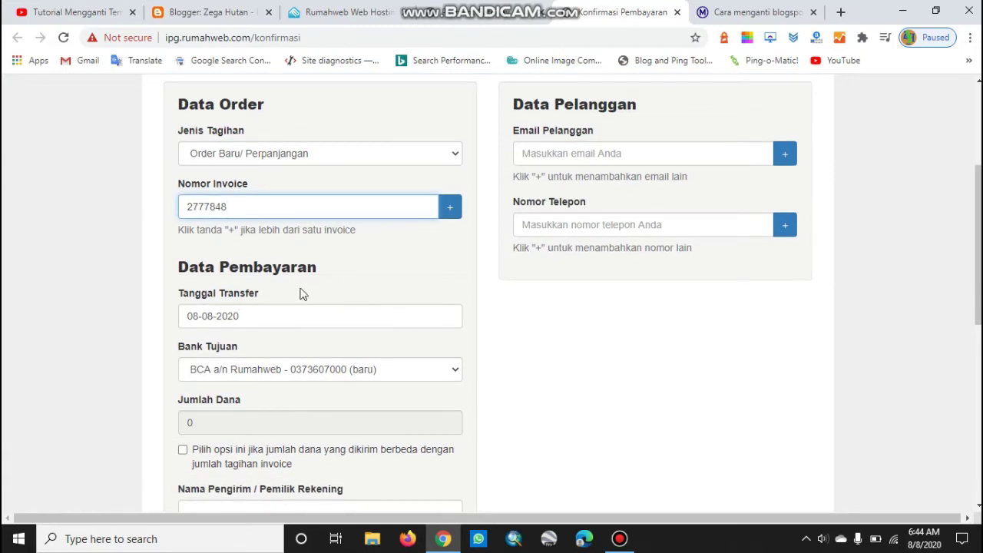
click(438, 372)
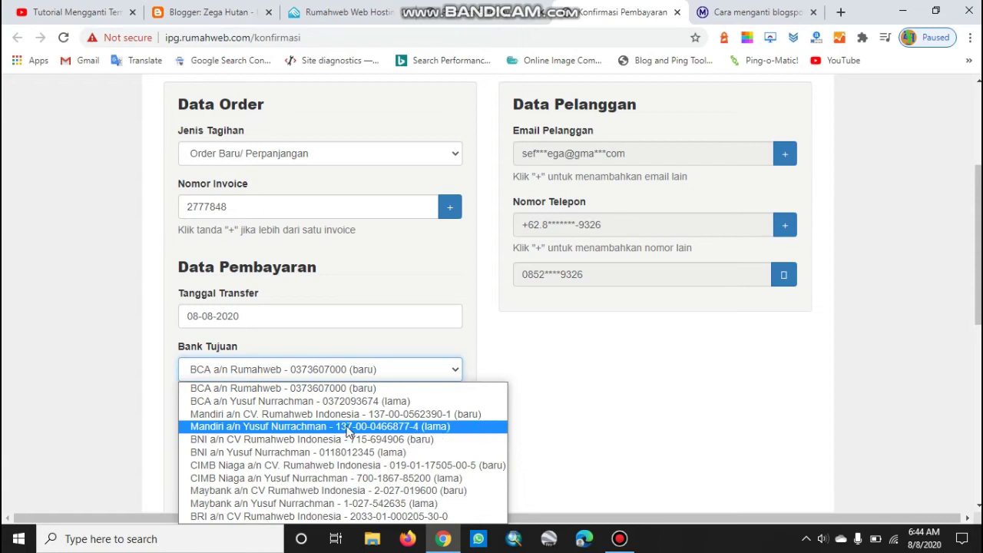
key(Up)
key(Up)
key(Down)
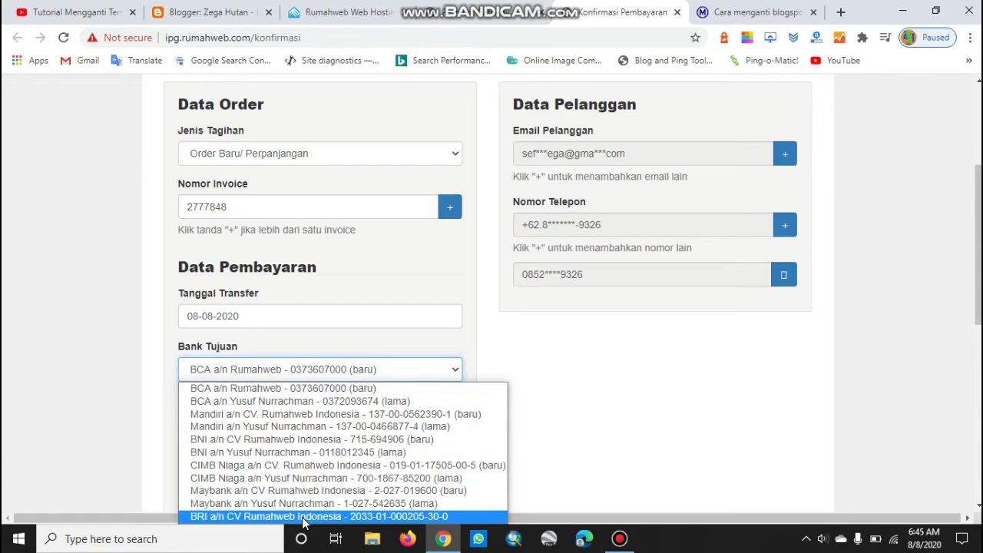
click(302, 517)
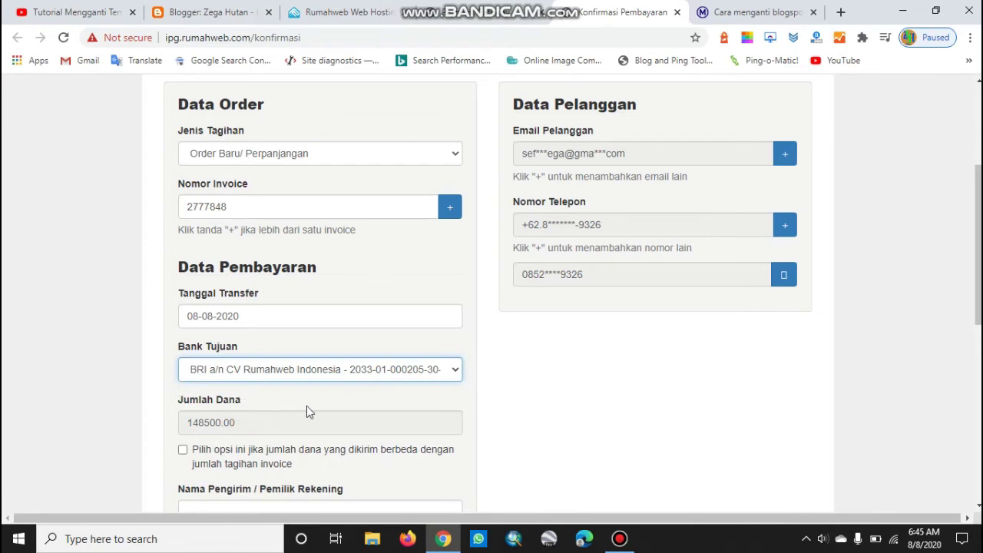
scroll(581, 372, down, 1)
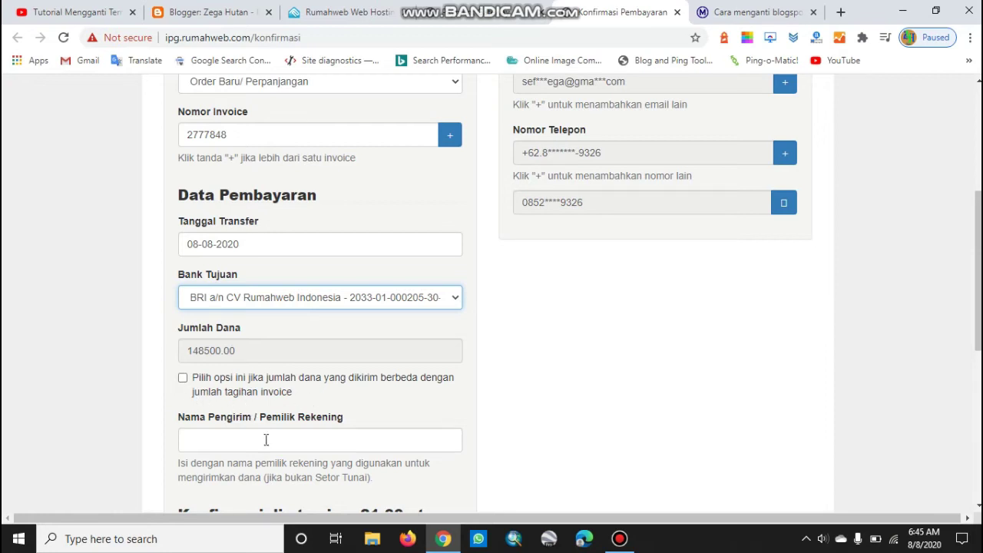
scroll(337, 369, down, 1)
click(321, 369)
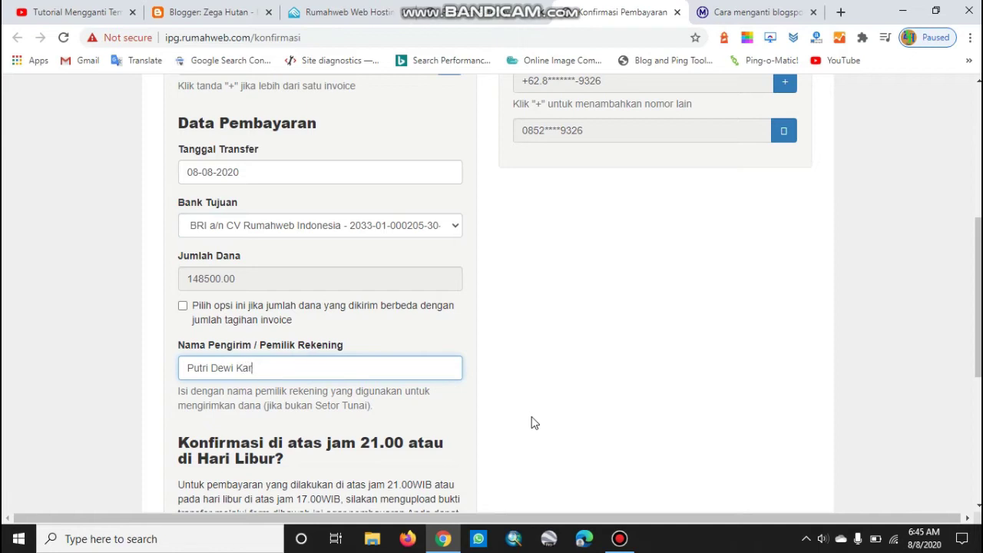
Enter the sender's full account-holder name in the payment confirmation form
scroll(684, 459, up, 1)
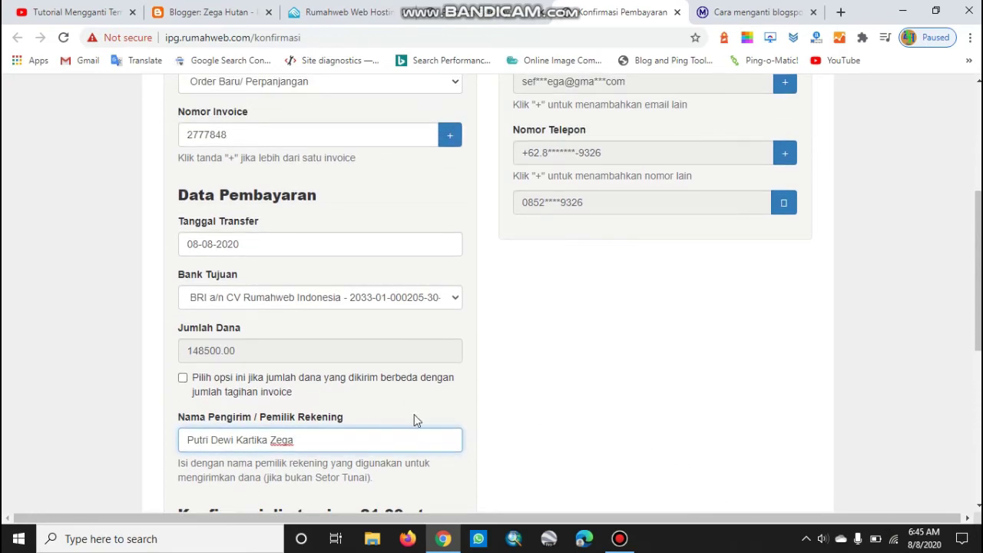
scroll(321, 415, down, 2)
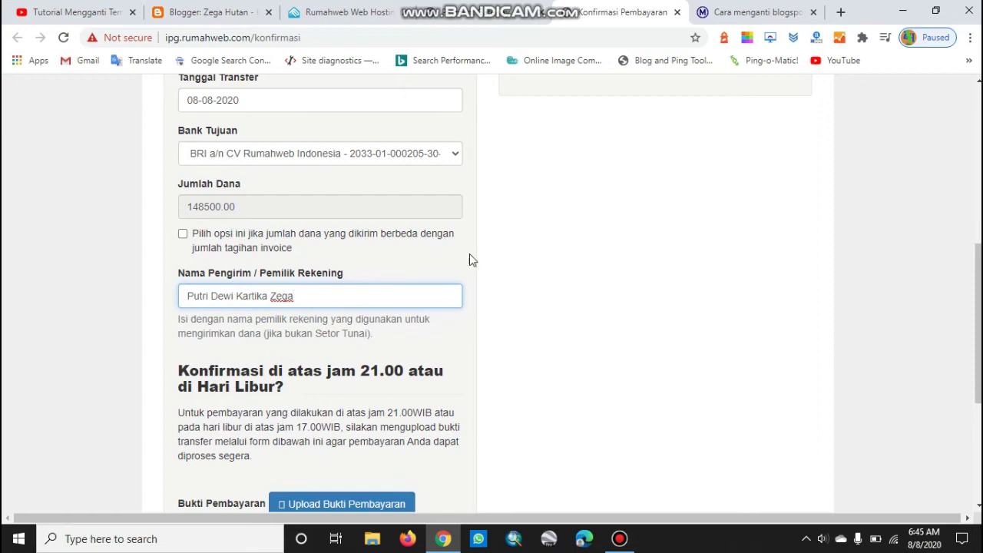
scroll(343, 350, down, 2)
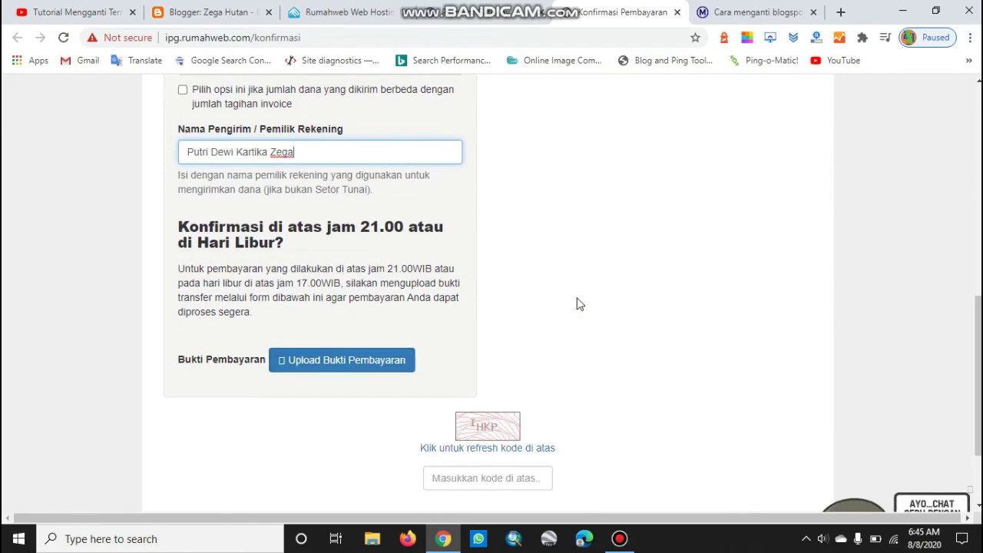
scroll(265, 277, up, 1)
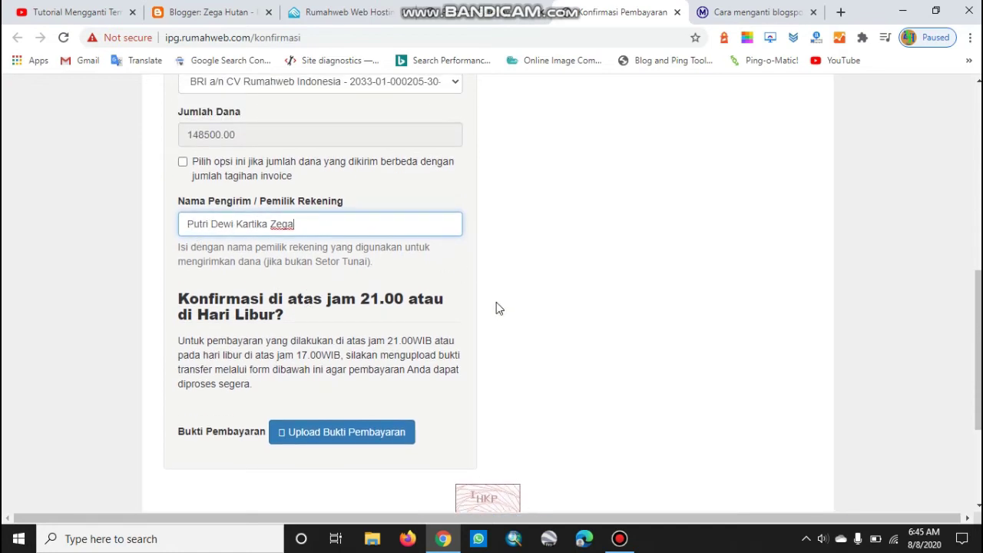
scroll(530, 364, up, 3)
scroll(478, 379, up, 3)
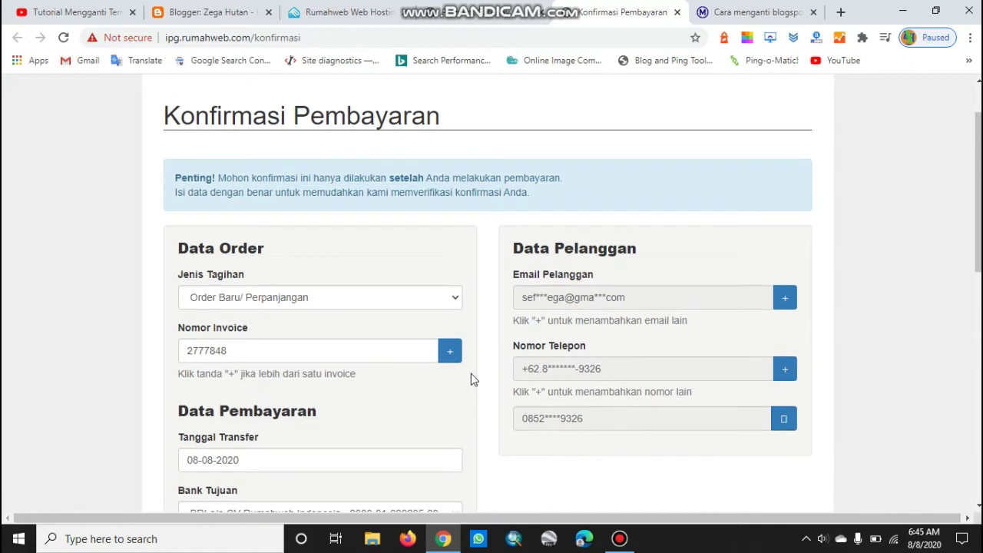
scroll(415, 398, down, 6)
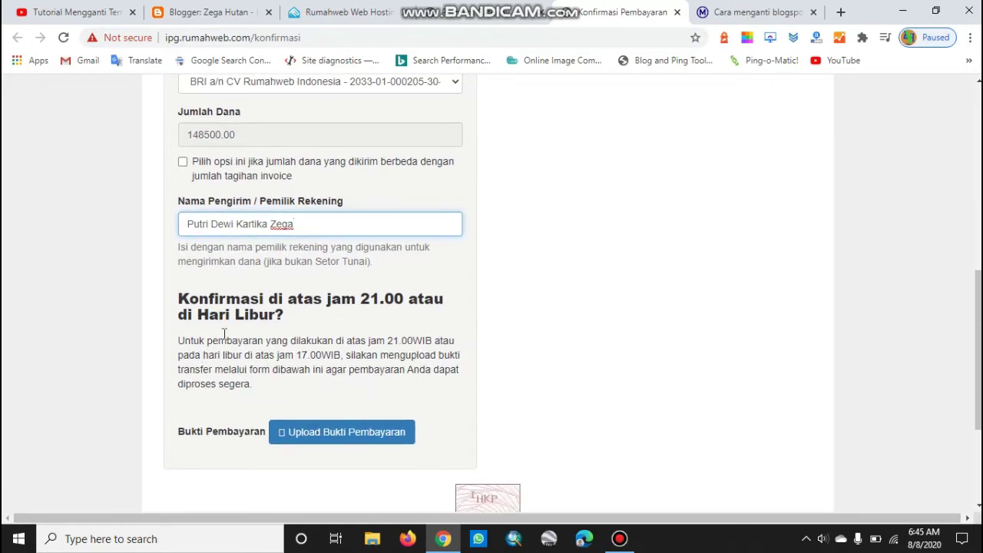
scroll(553, 323, down, 3)
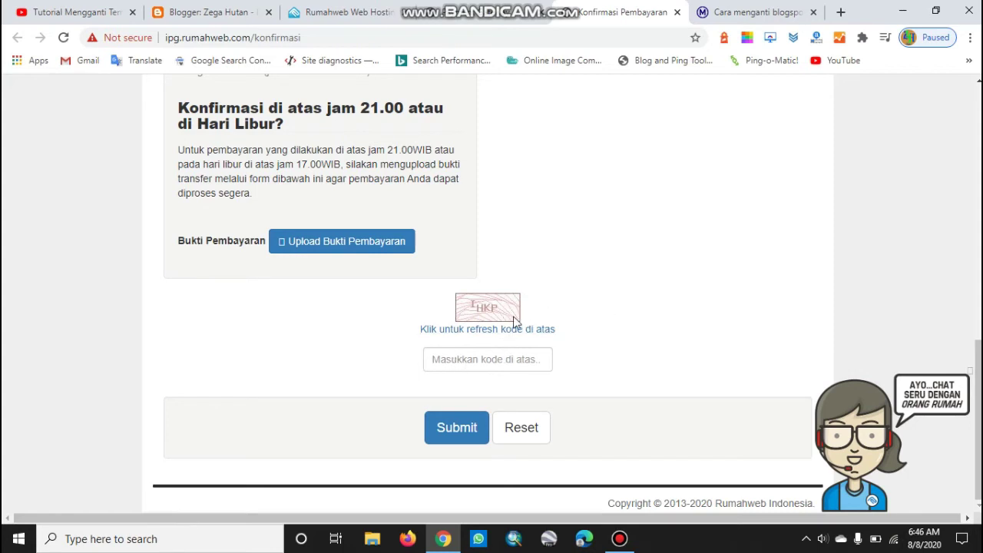
Type the captcha verification code shown in the image into the code field
click(484, 360)
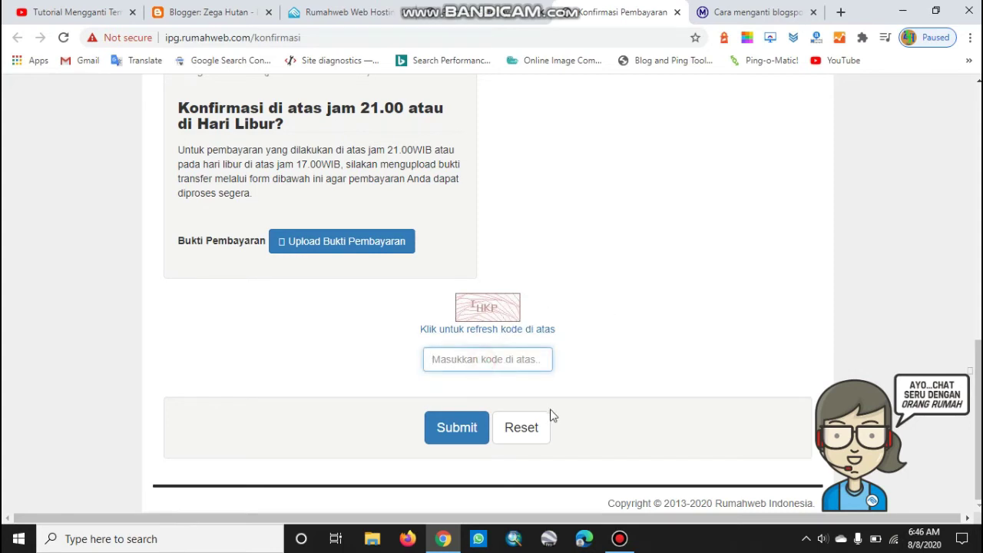
text(IHKP)
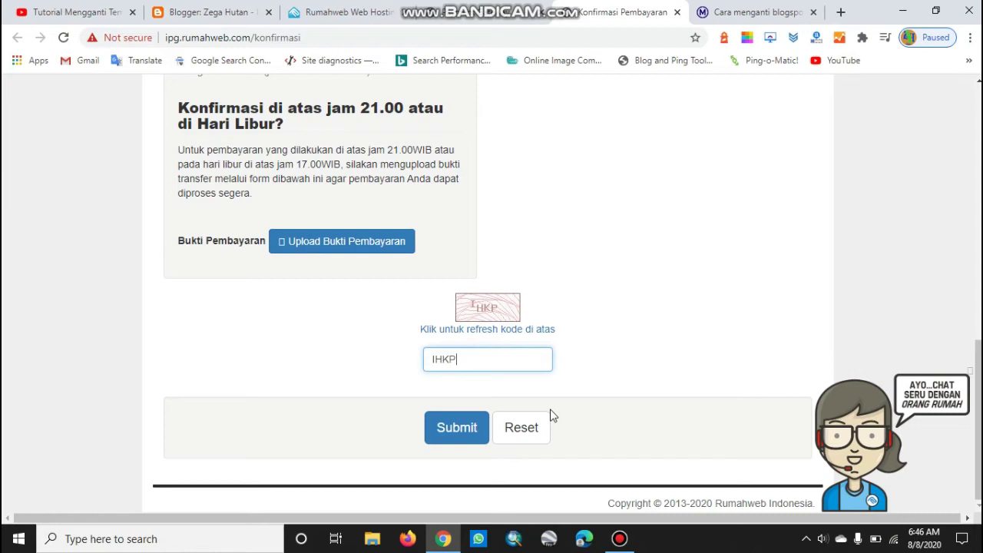
scroll(733, 395, up, 2)
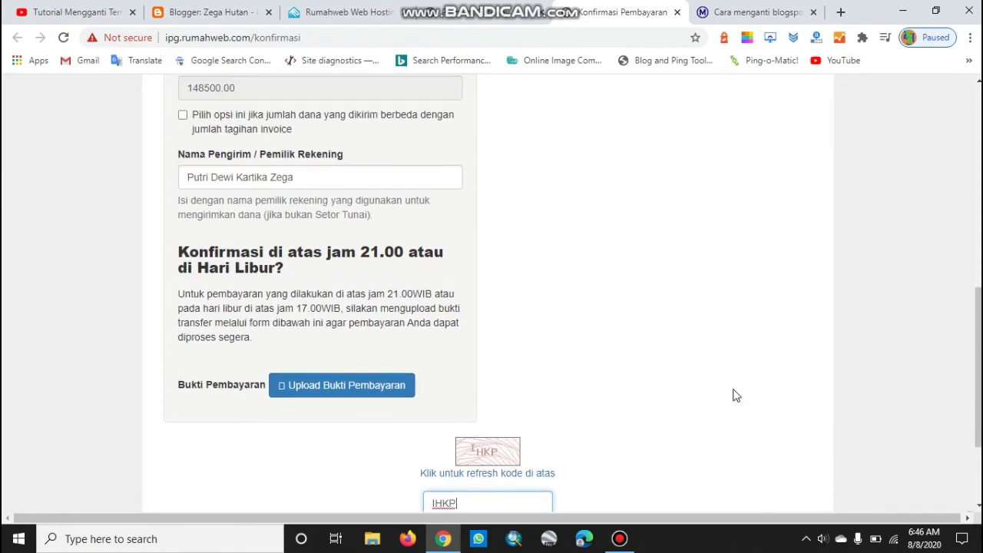
scroll(733, 395, down, 2)
scroll(733, 395, down, 1)
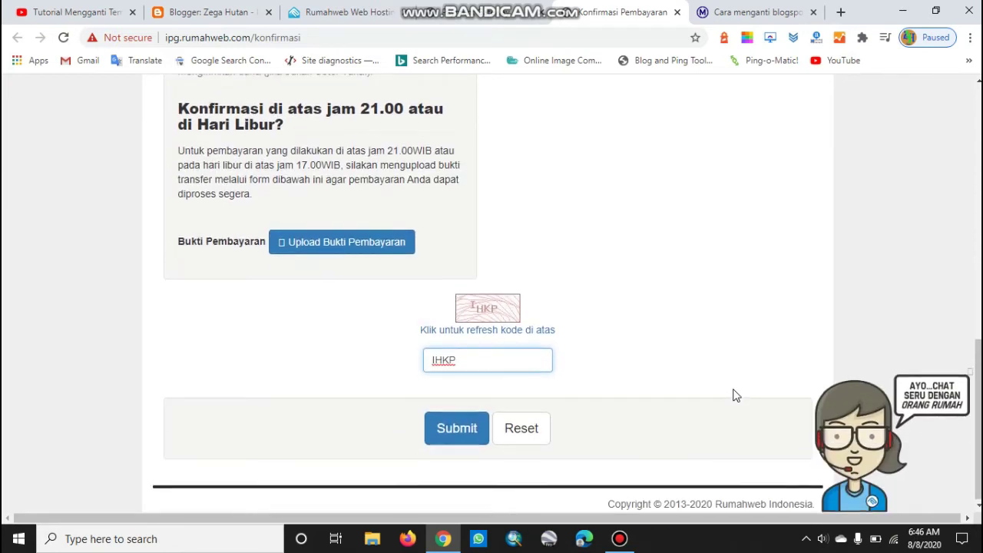
scroll(733, 395, up, 1)
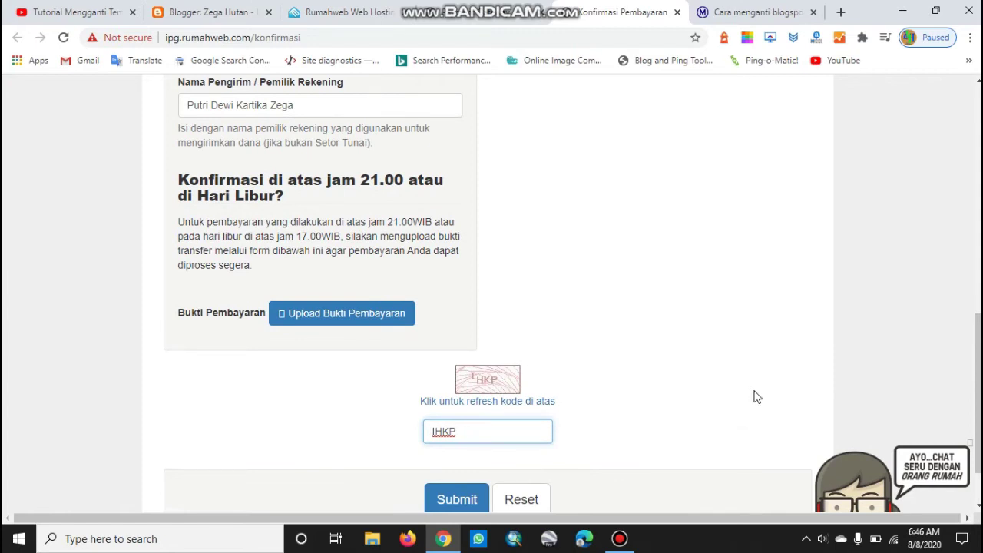
scroll(673, 361, up, 2)
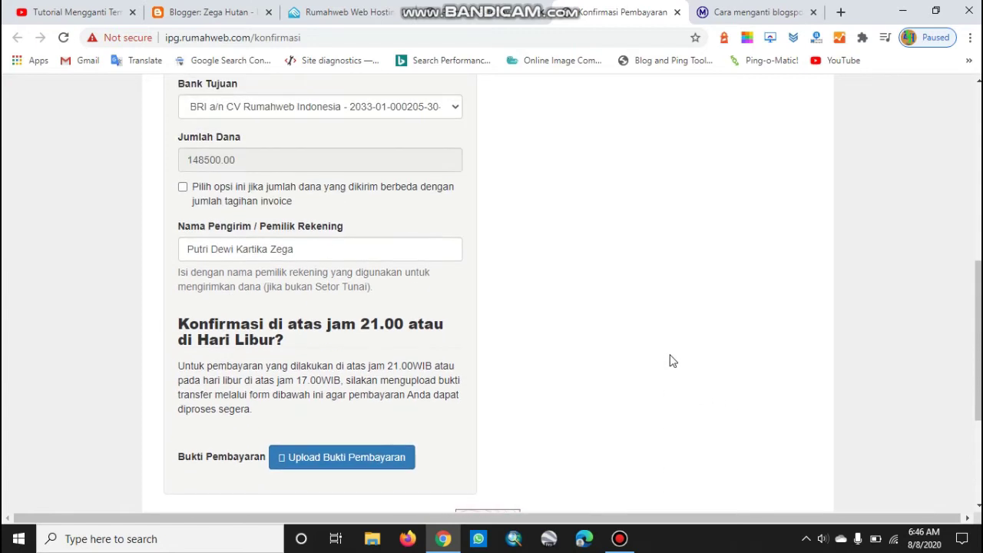
scroll(670, 359, up, 4)
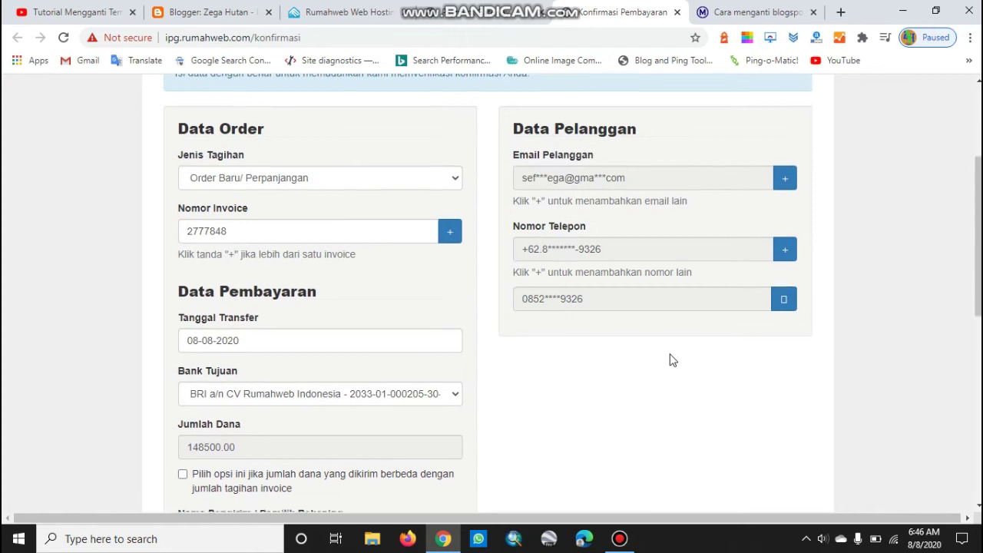
scroll(669, 357, down, 7)
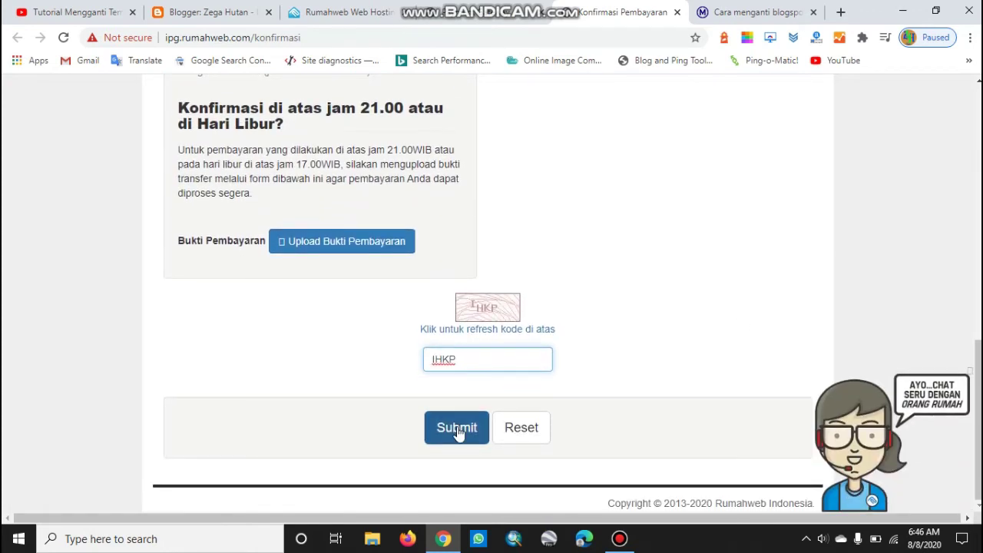
Submit the Rumahweb payment confirmation and review the thank-you page
click(457, 430)
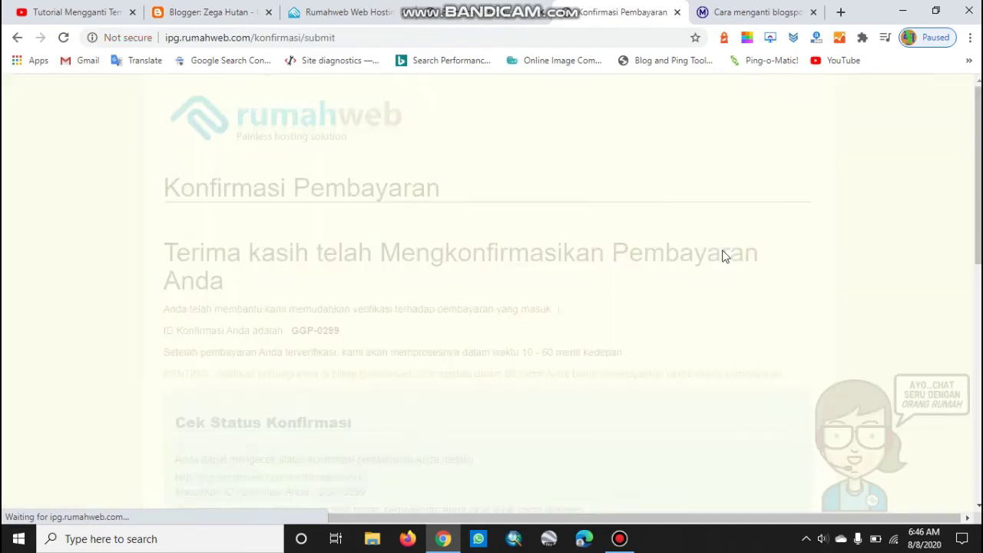
scroll(762, 273, down, 4)
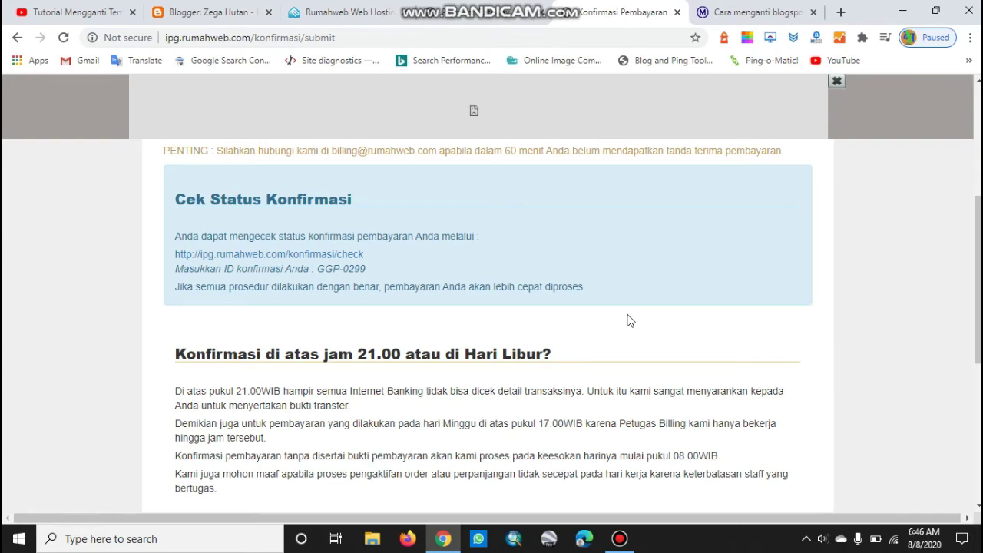
scroll(627, 321, up, 3)
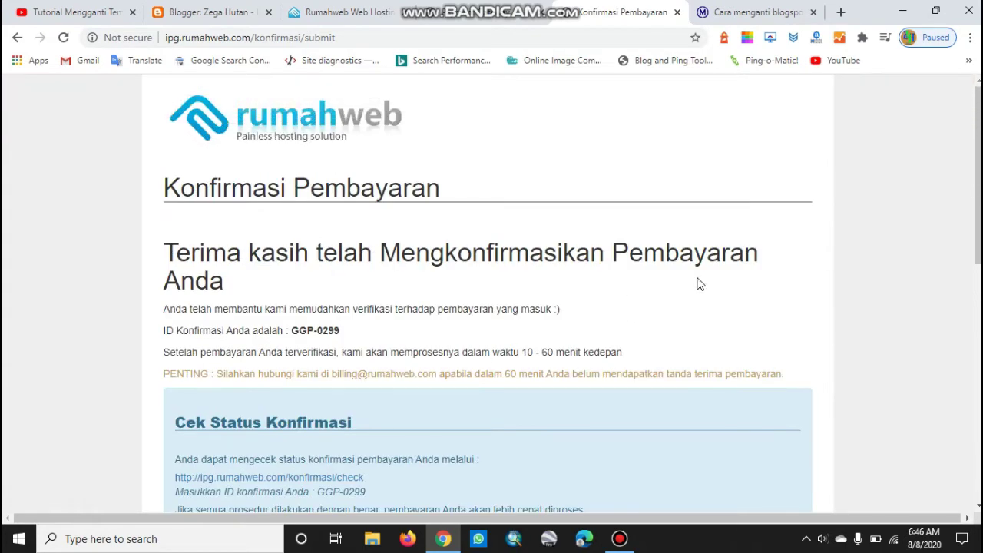
scroll(716, 319, down, 8)
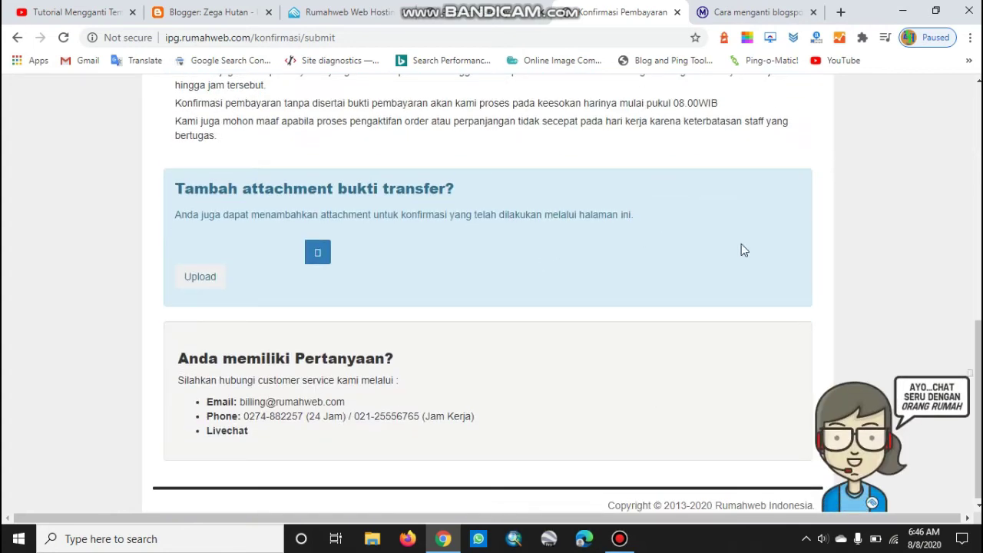
scroll(785, 305, up, 3)
scroll(783, 300, up, 4)
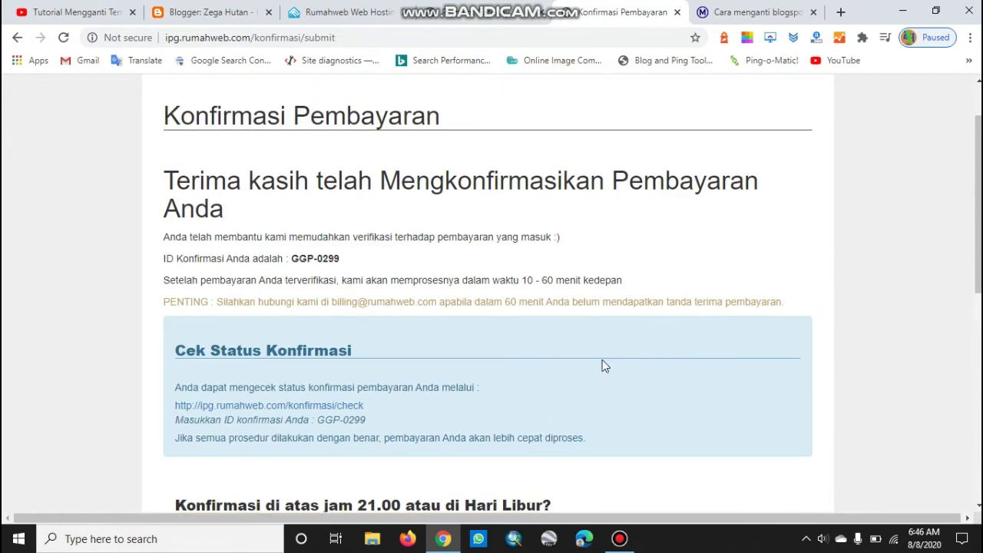
scroll(602, 365, down, 1)
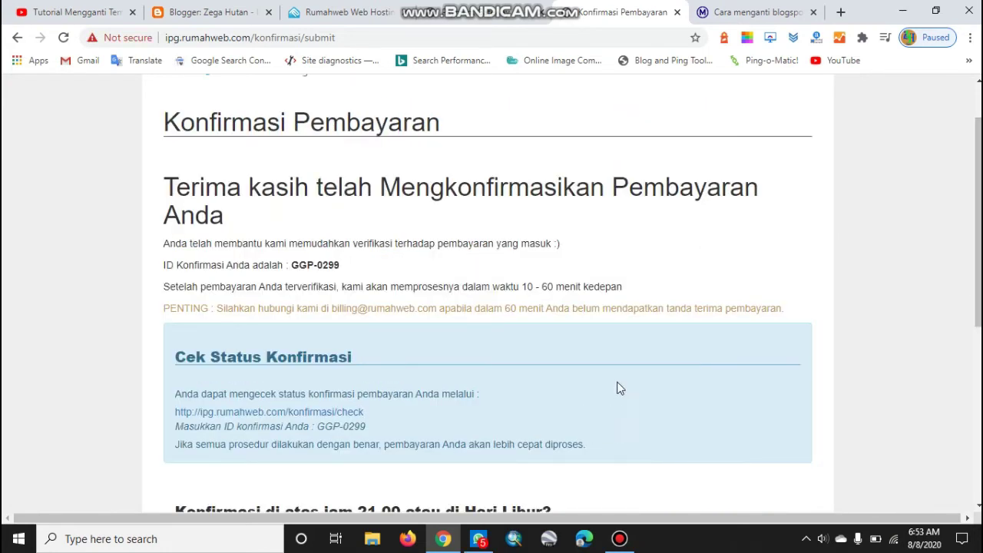
scroll(512, 307, up, 1)
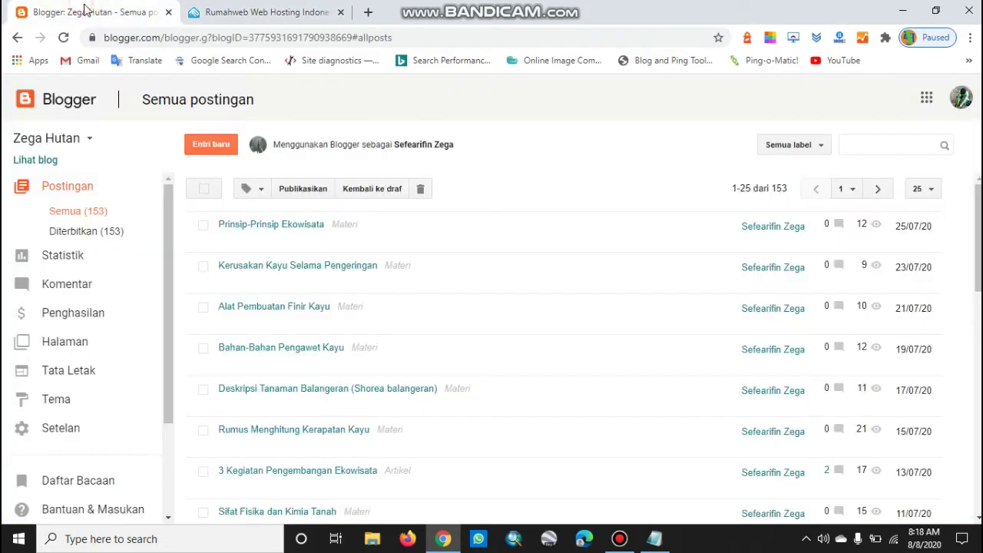
Switch to Blogger to view Zega Hutan's Semua postingan list of 153 posts
click(82, 11)
mouse_move(205, 287)
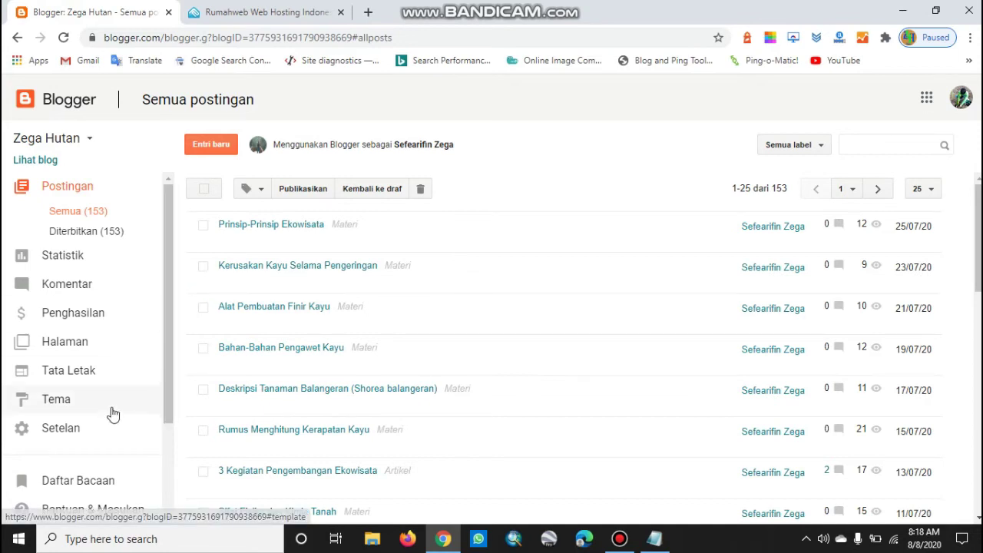
scroll(113, 408, down, 3)
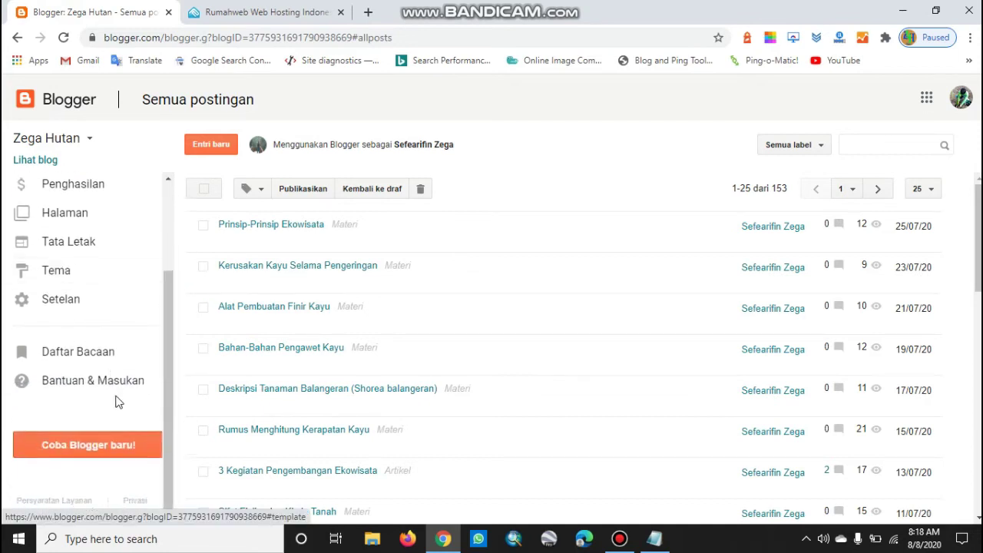
Open Setelan and choose '+ Siapkan URL pihak ketiga untuk blog Anda' under Alamat Blog
click(73, 300)
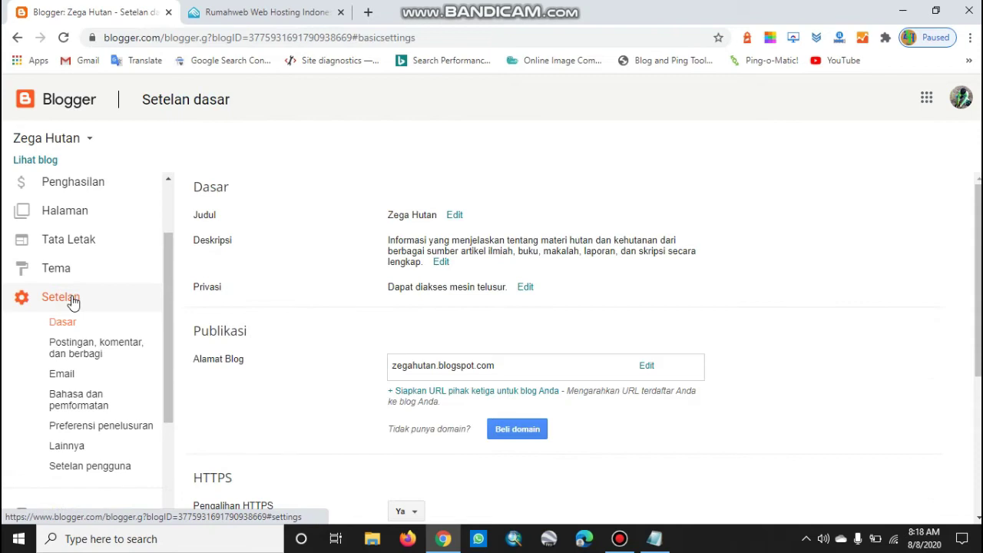
scroll(773, 303, down, 2)
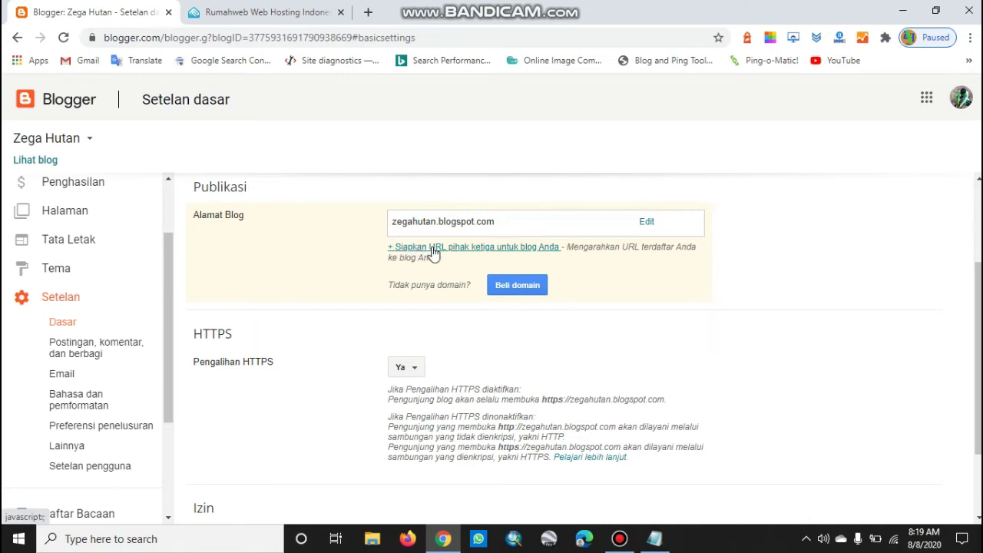
click(423, 250)
click(454, 244)
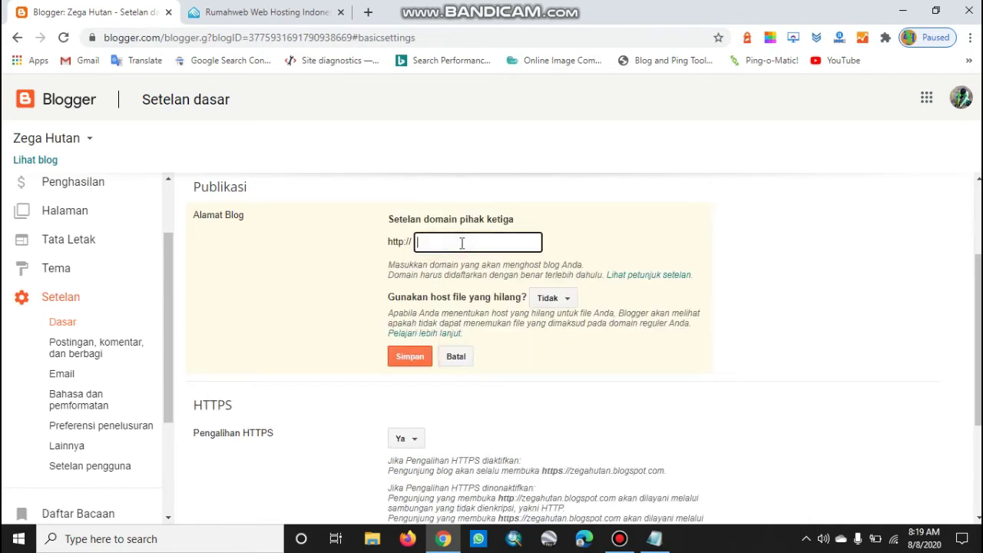
text(www.zegahutan.com)
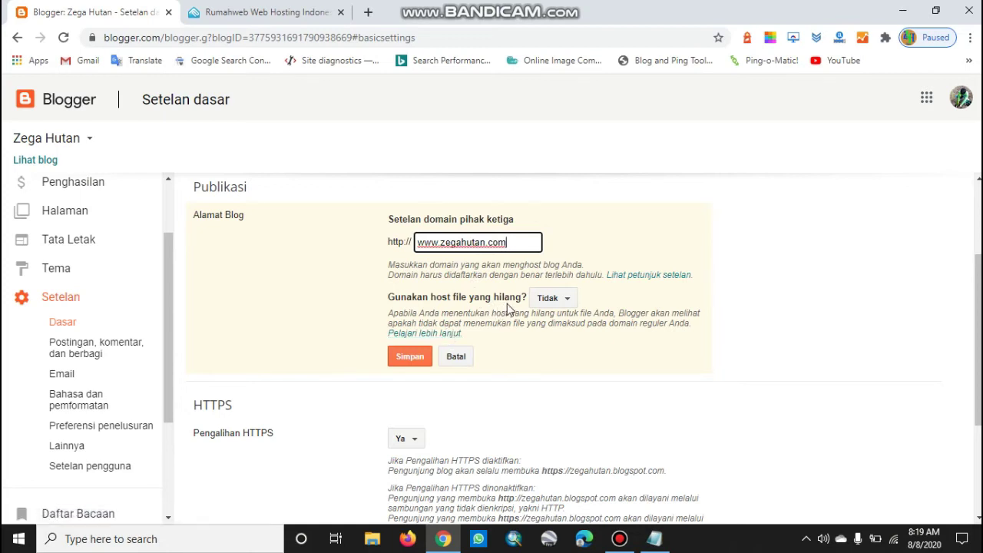
click(409, 357)
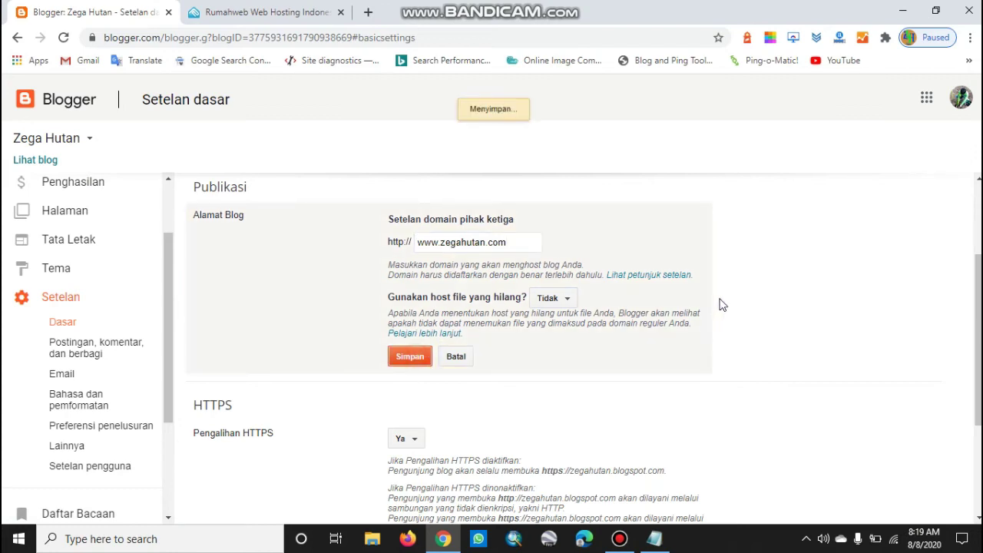
scroll(738, 307, up, 2)
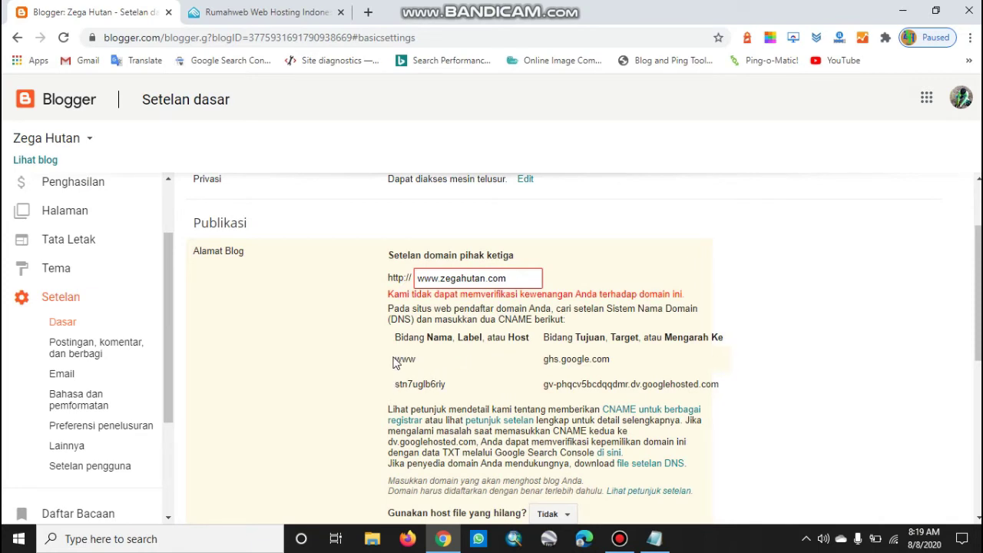
drag(389, 352, 727, 387)
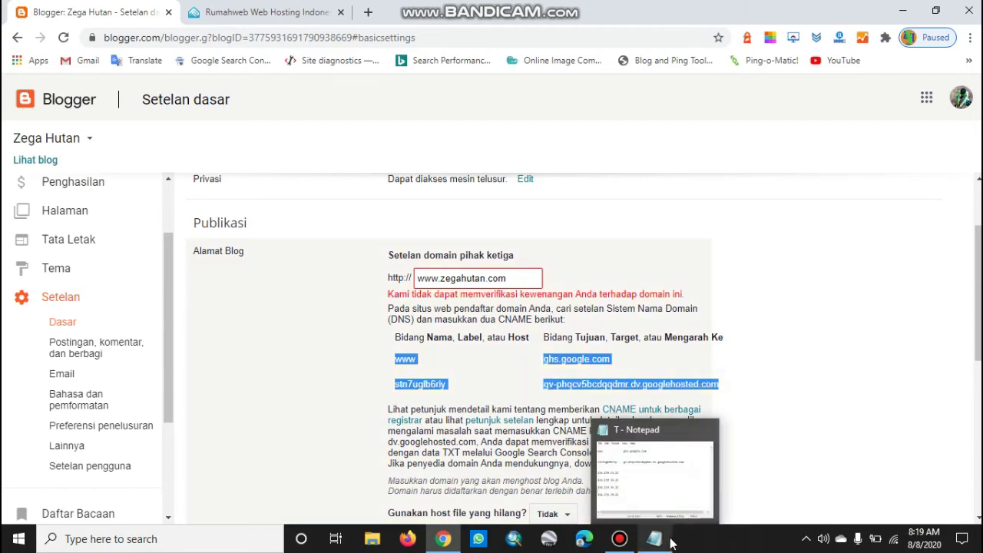
right_click(435, 387)
click(456, 398)
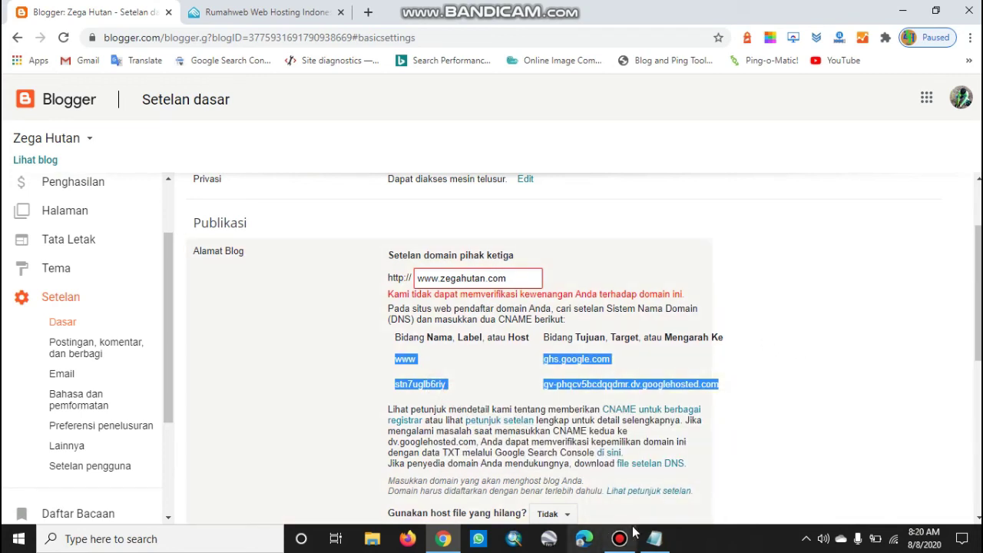
click(653, 538)
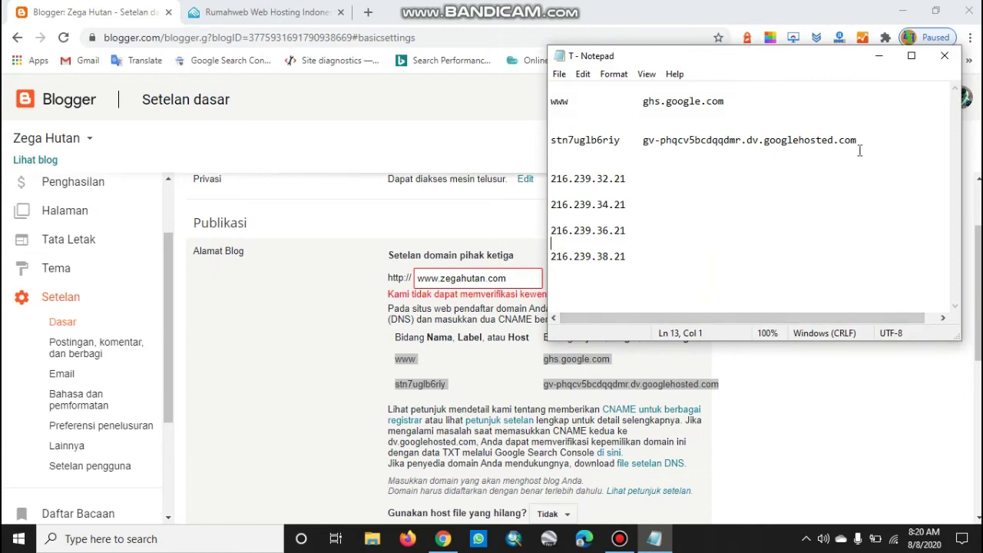
Replace Notepad's old CNAME lines with the pasted pairs, aligned and separated by a blank line
drag(888, 139, 565, 89)
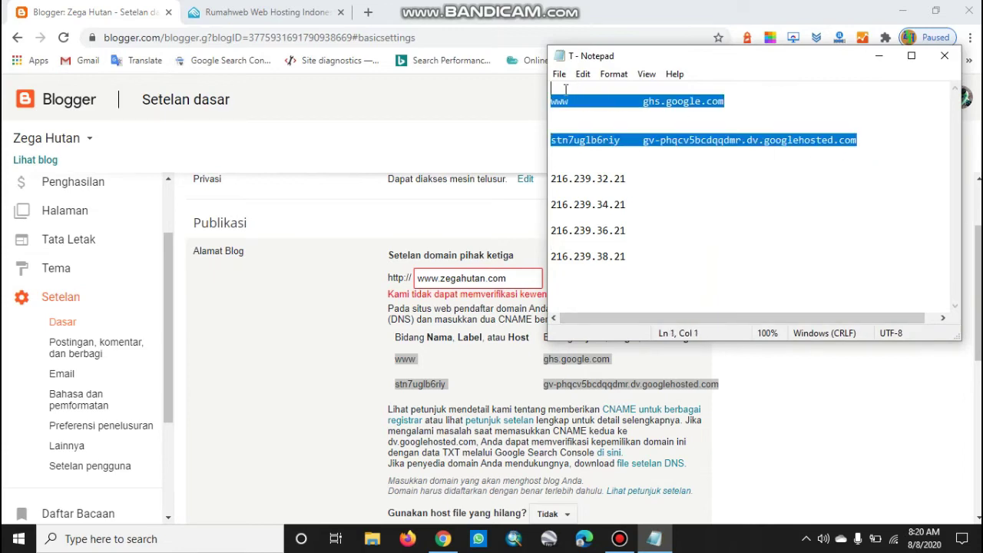
key(Delete)
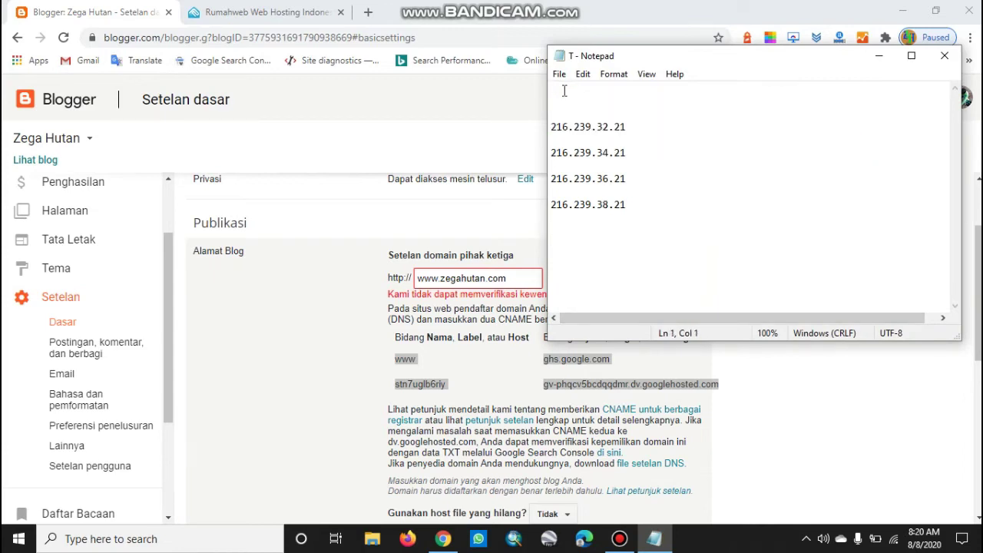
key(ctrl+v)
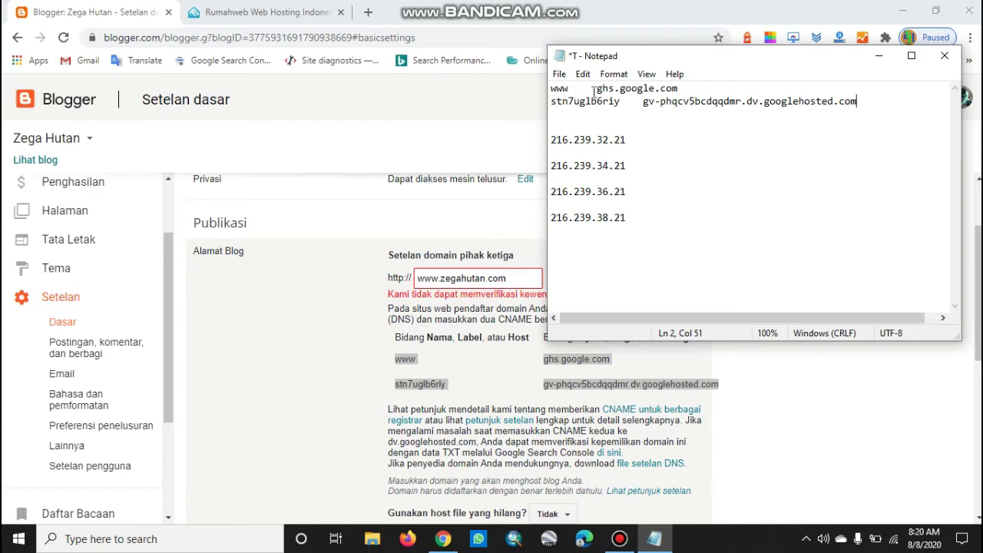
click(596, 89)
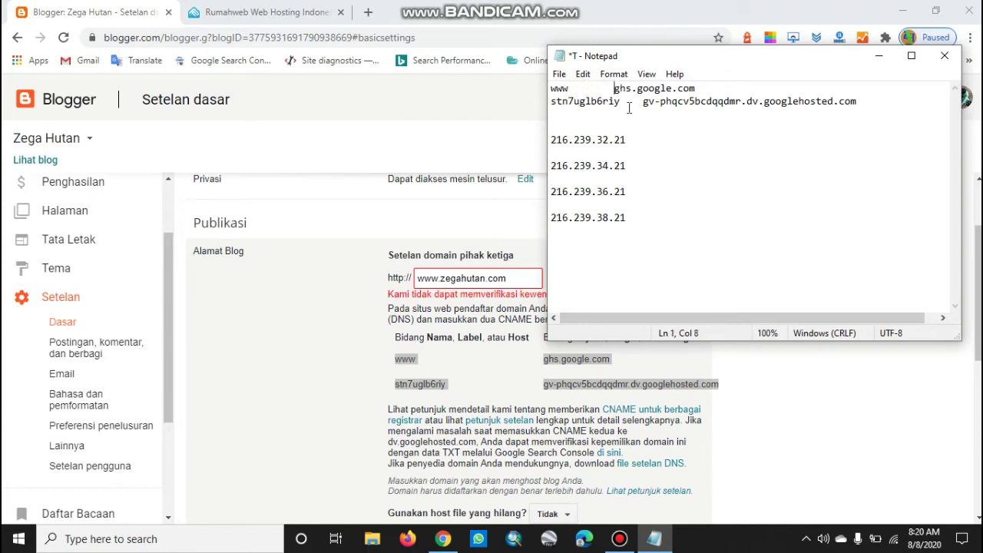
click(740, 90)
key(Return)
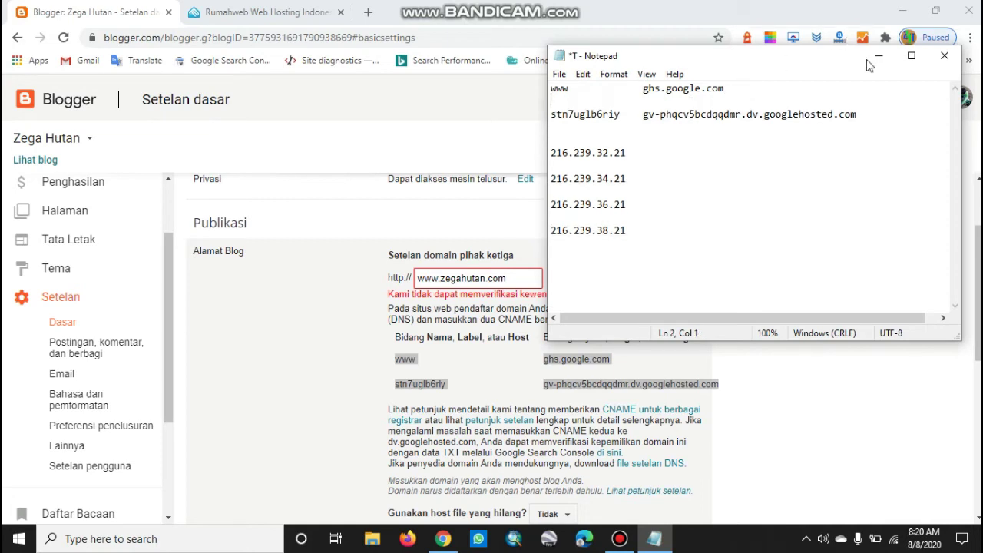
click(879, 55)
click(323, 365)
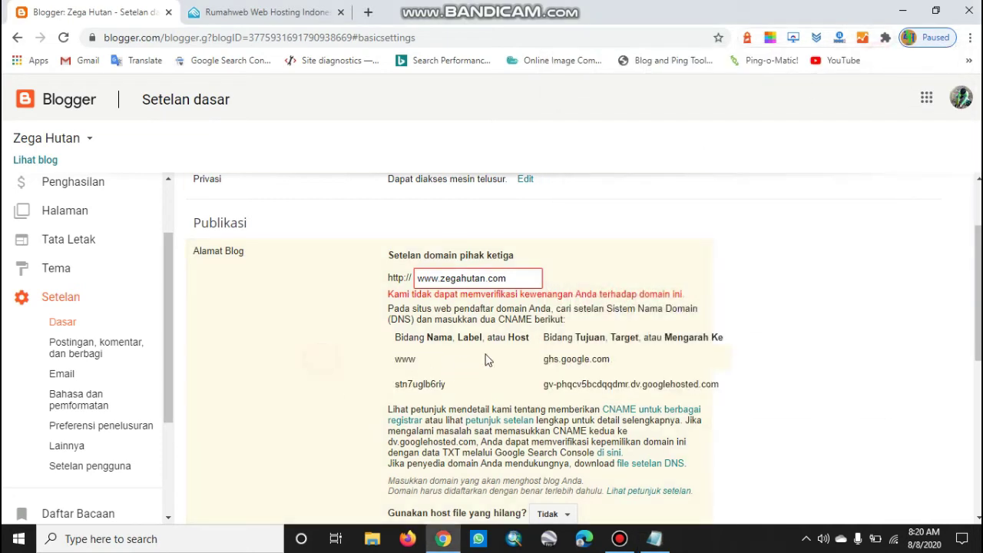
scroll(490, 354, down, 2)
scroll(386, 259, up, 2)
Log in to Rumahweb's client area and open Domains > My Domains
click(258, 10)
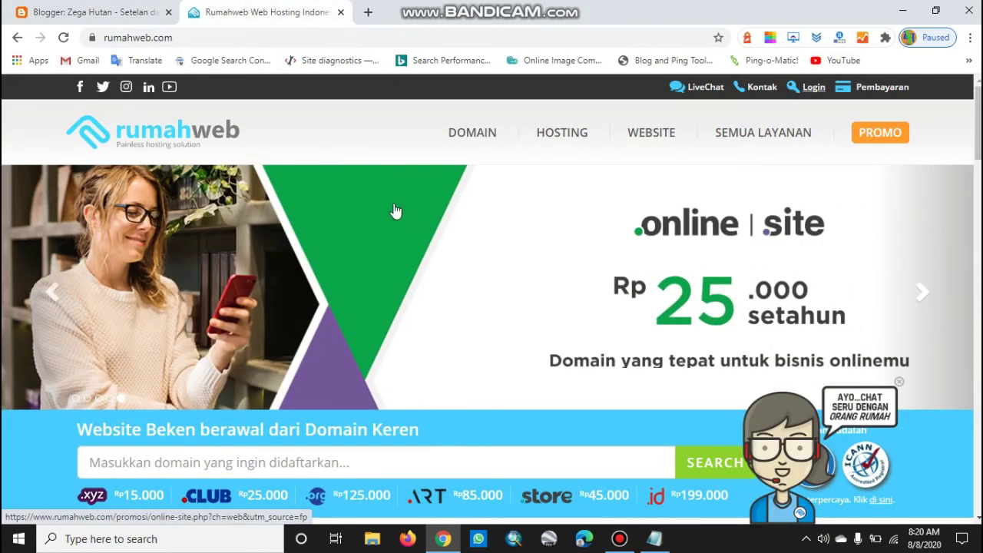
click(814, 87)
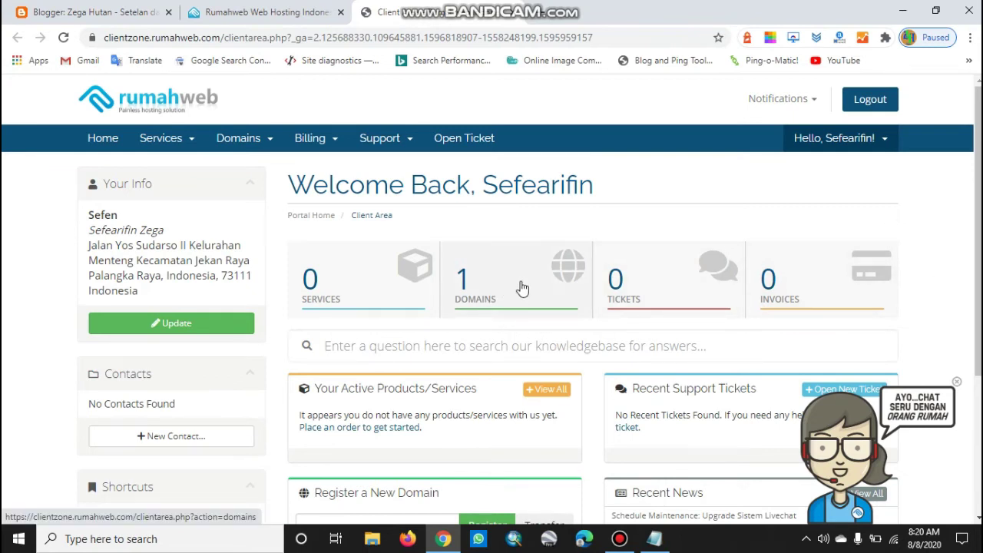
scroll(522, 282, down, 1)
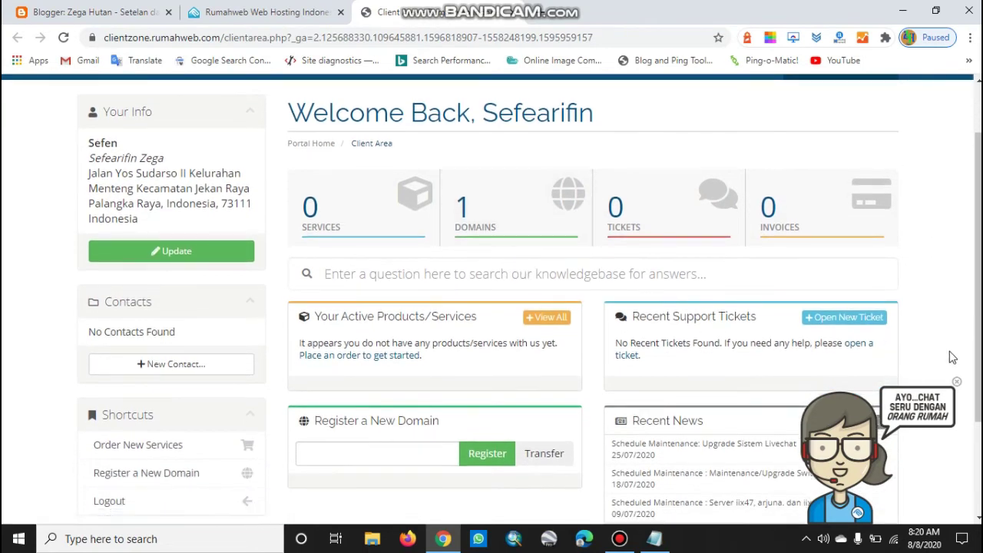
click(958, 383)
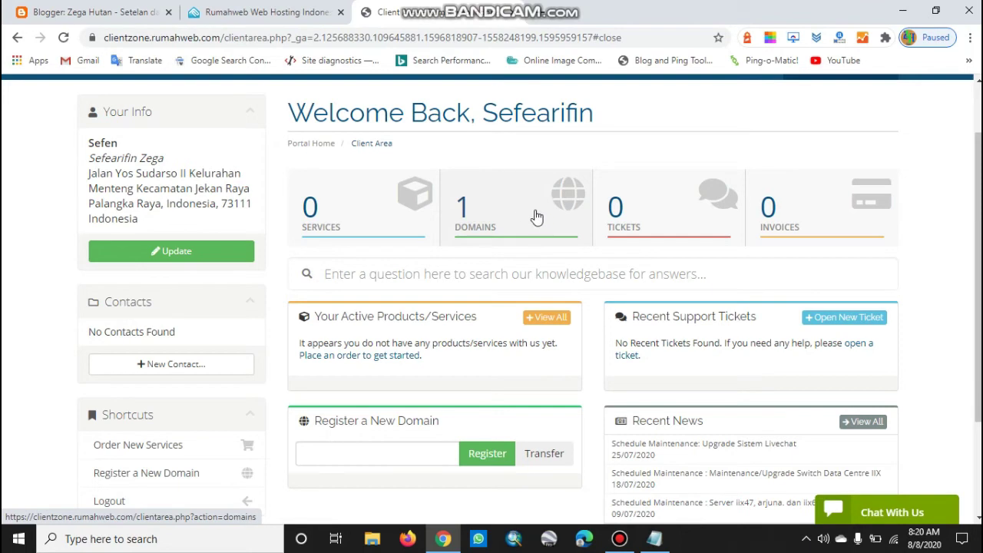
scroll(534, 239, up, 1)
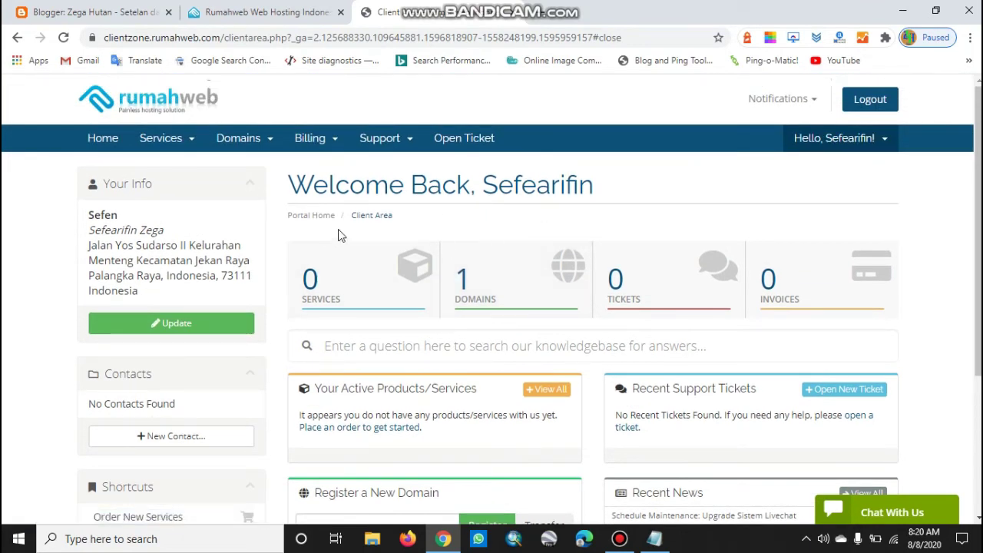
click(271, 143)
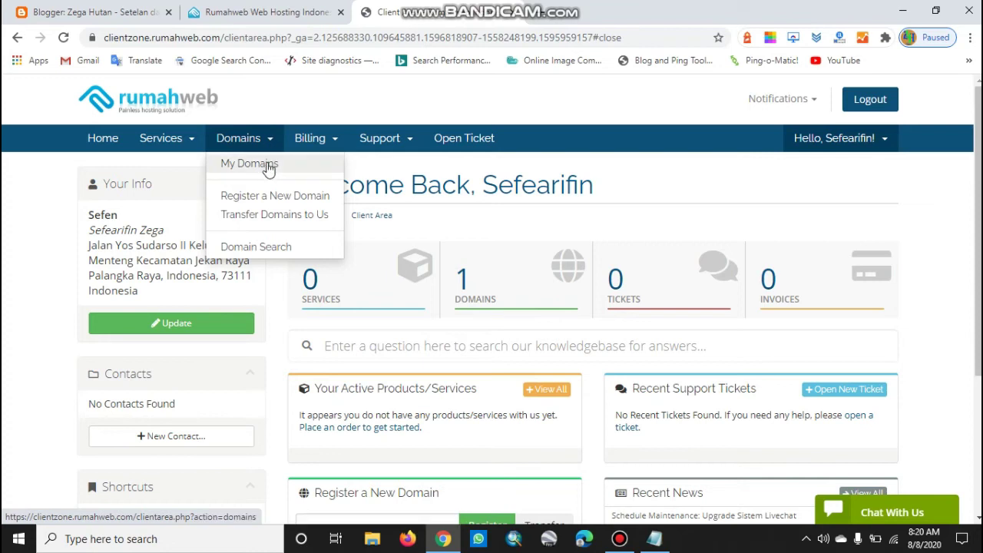
click(267, 168)
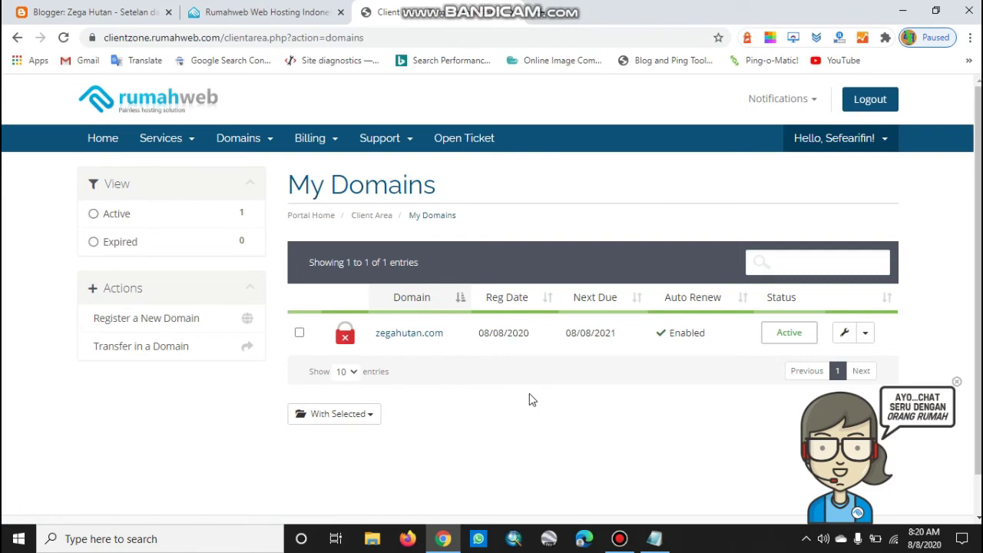
Open Manage Domain for zegahutan.com and go to its DNS Management page
scroll(528, 394, down, 1)
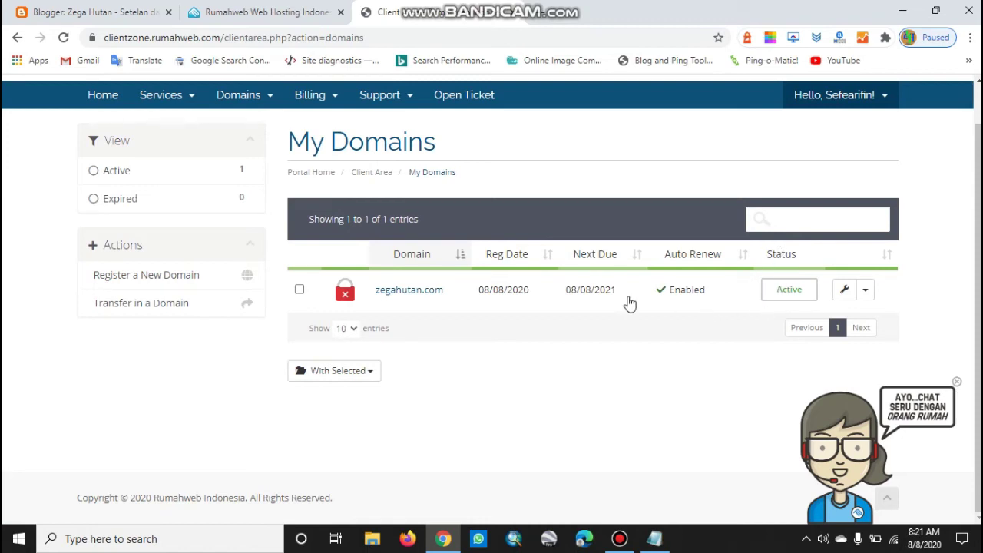
click(866, 291)
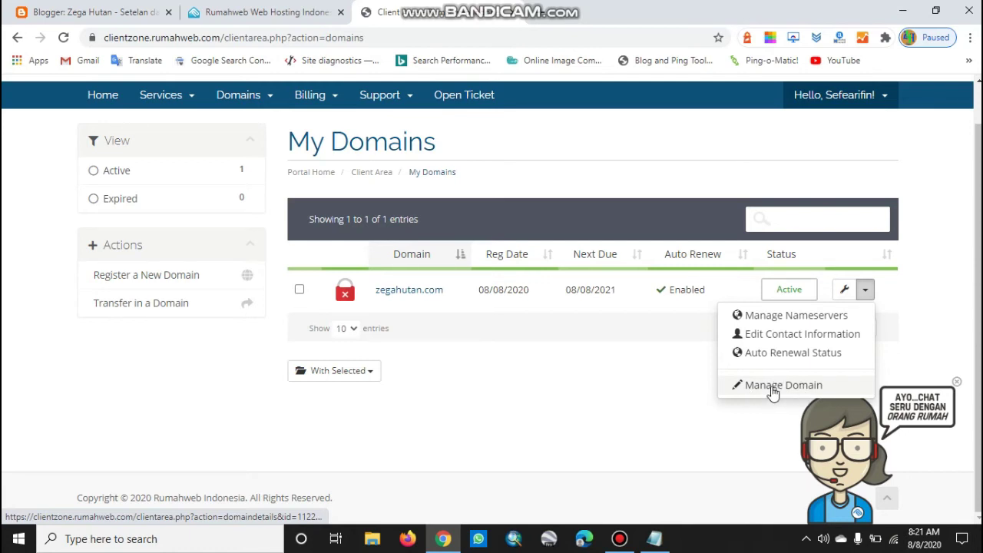
click(773, 387)
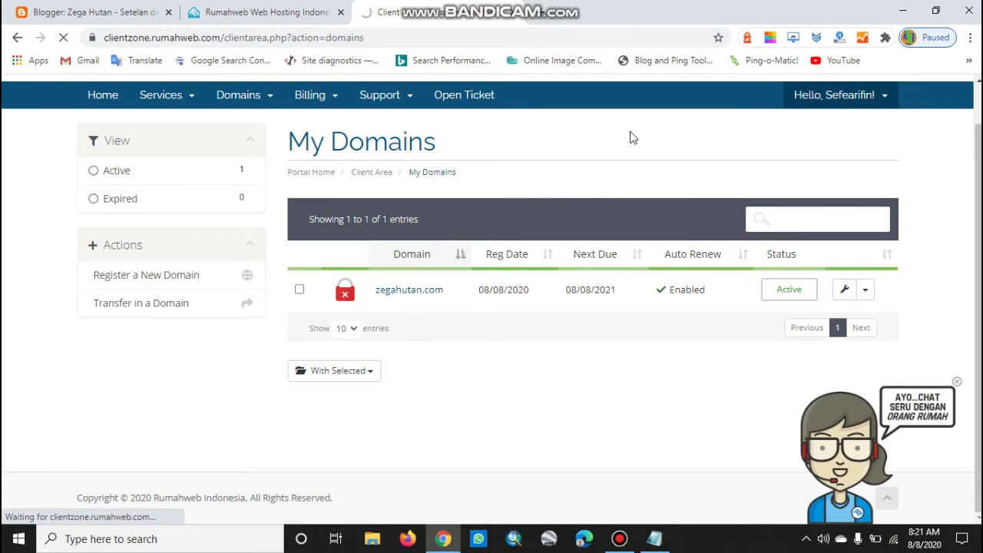
scroll(806, 243, down, 2)
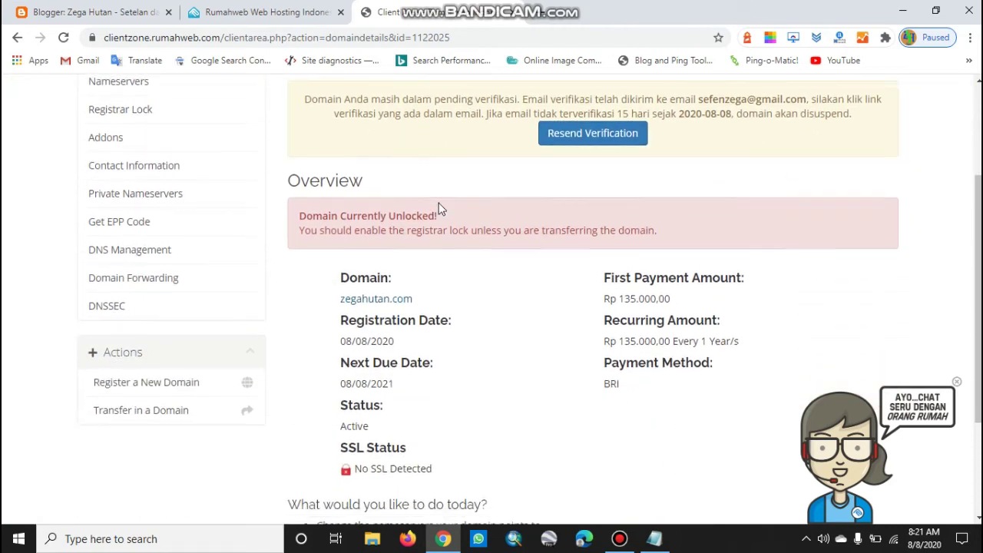
scroll(460, 230, down, 2)
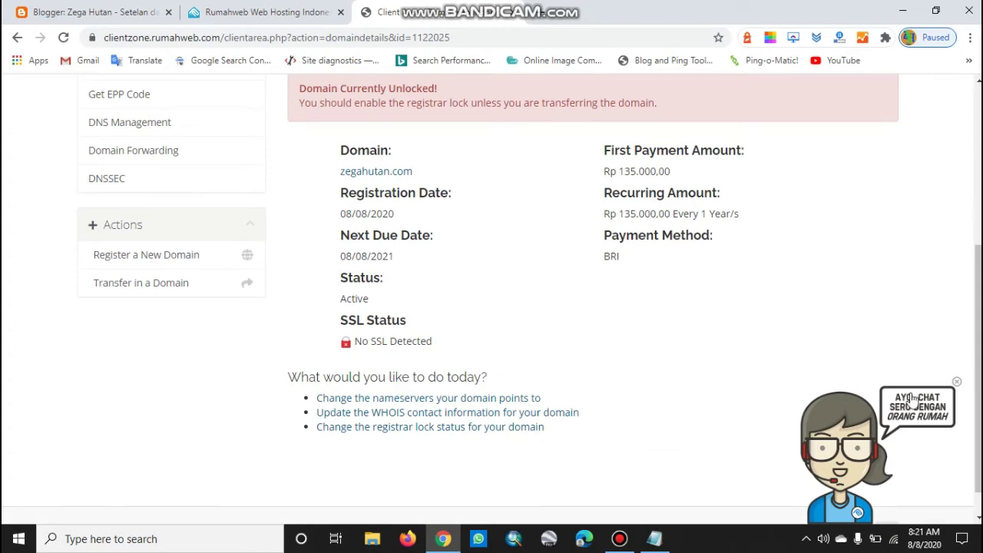
click(957, 382)
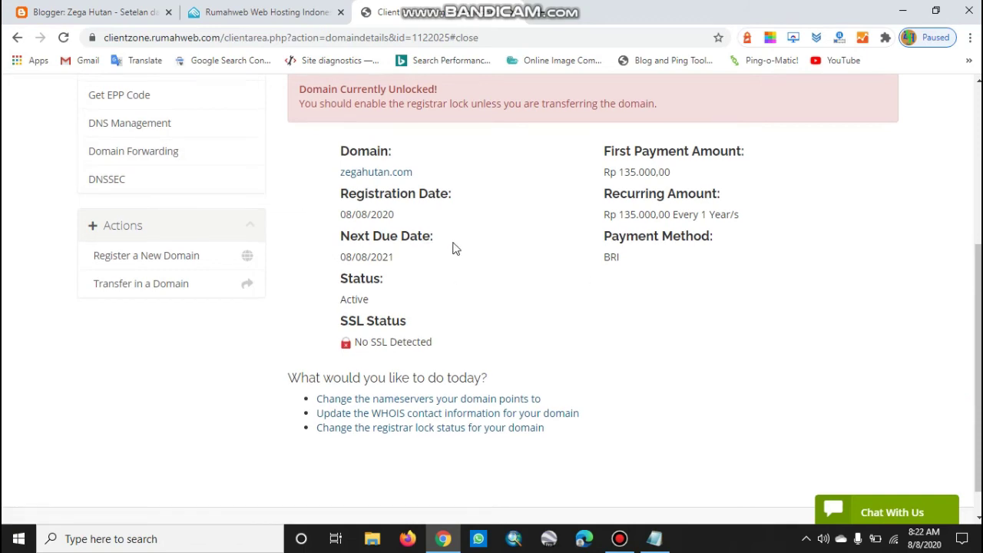
scroll(454, 249, up, 1)
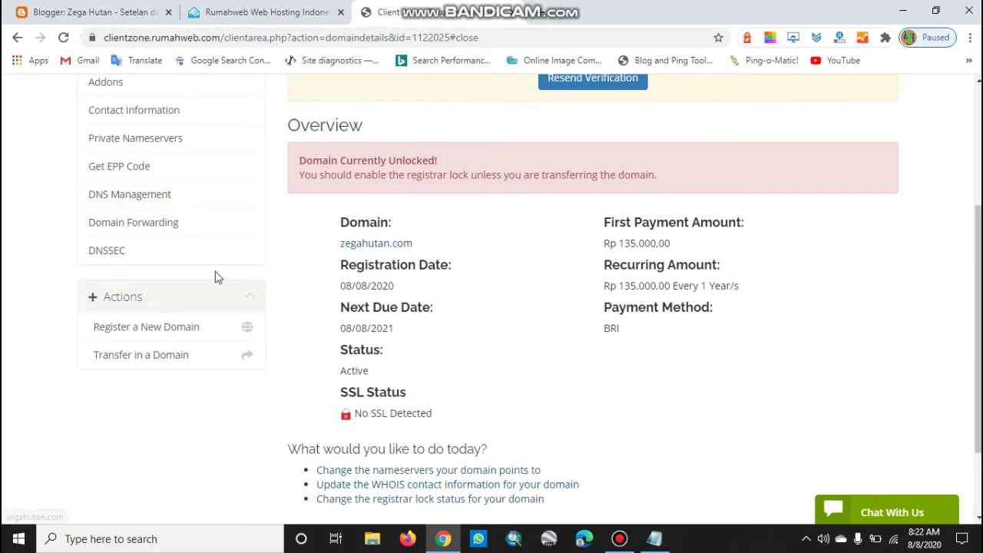
click(169, 197)
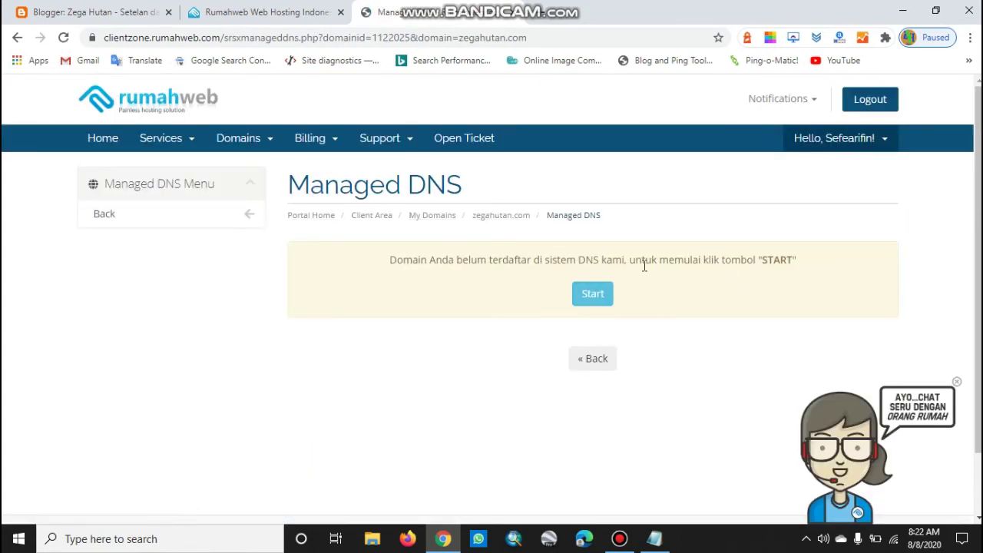
Activate Managed DNS for zegahutan.com, switch its nameservers over, and open Add New Record
click(601, 303)
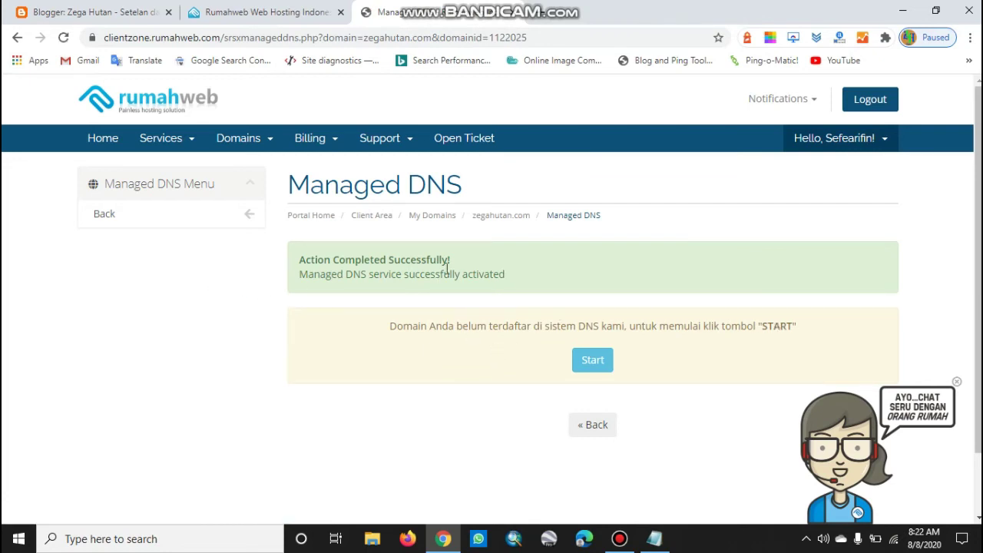
scroll(510, 356, down, 2)
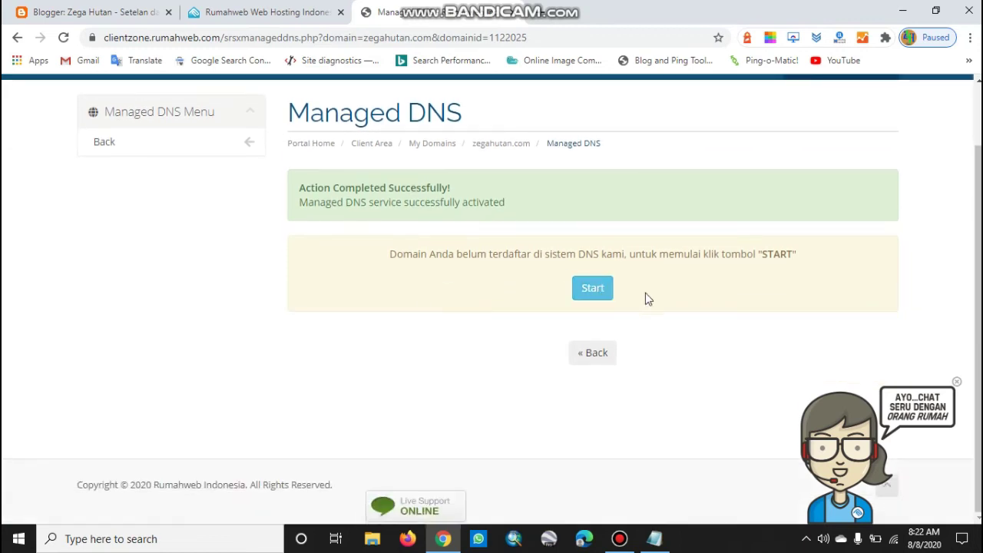
click(593, 291)
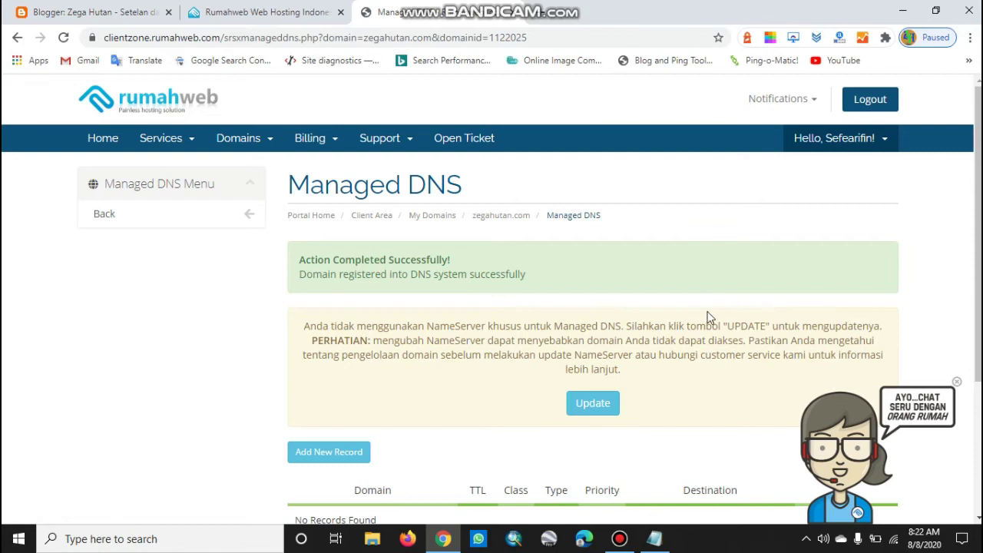
click(959, 383)
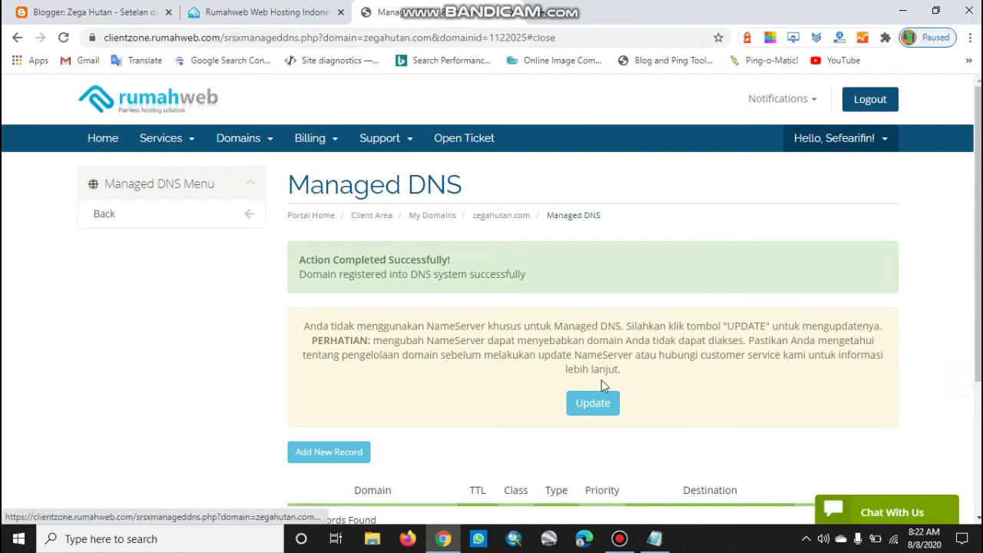
scroll(671, 365, down, 1)
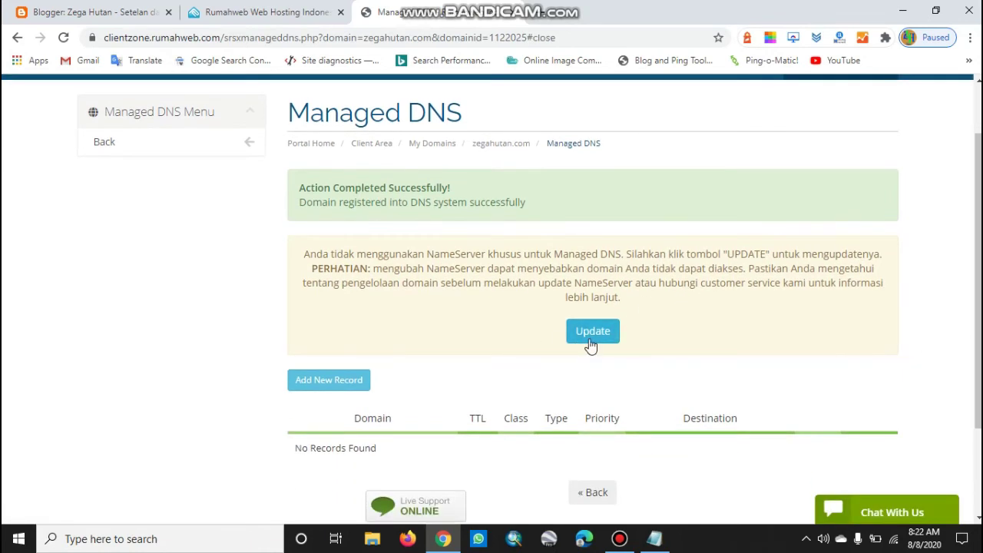
click(591, 339)
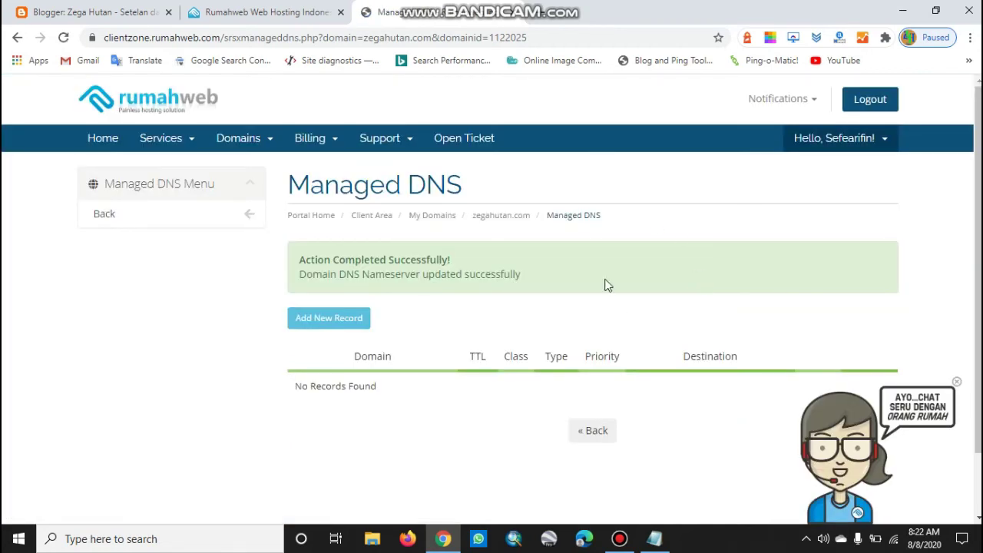
scroll(527, 292, down, 1)
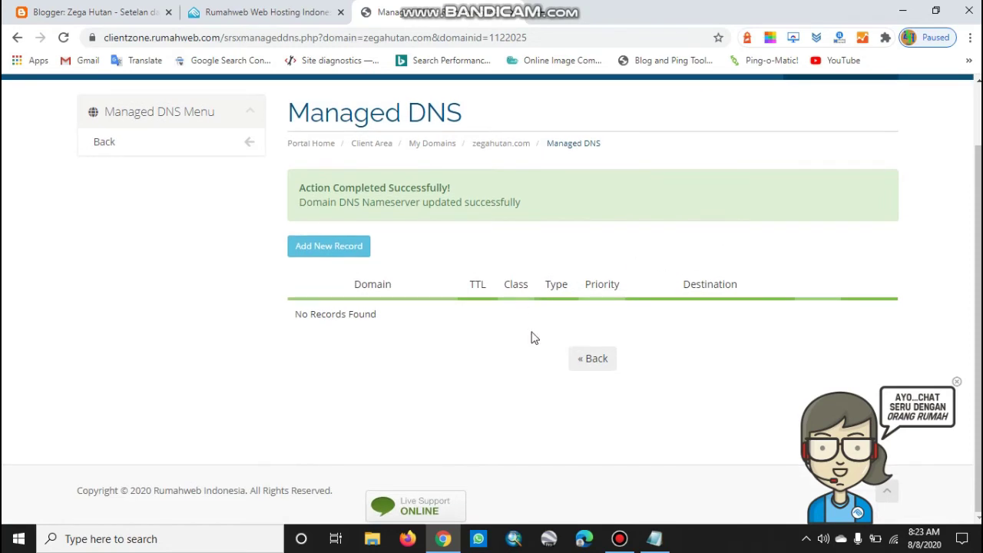
scroll(607, 277, up, 1)
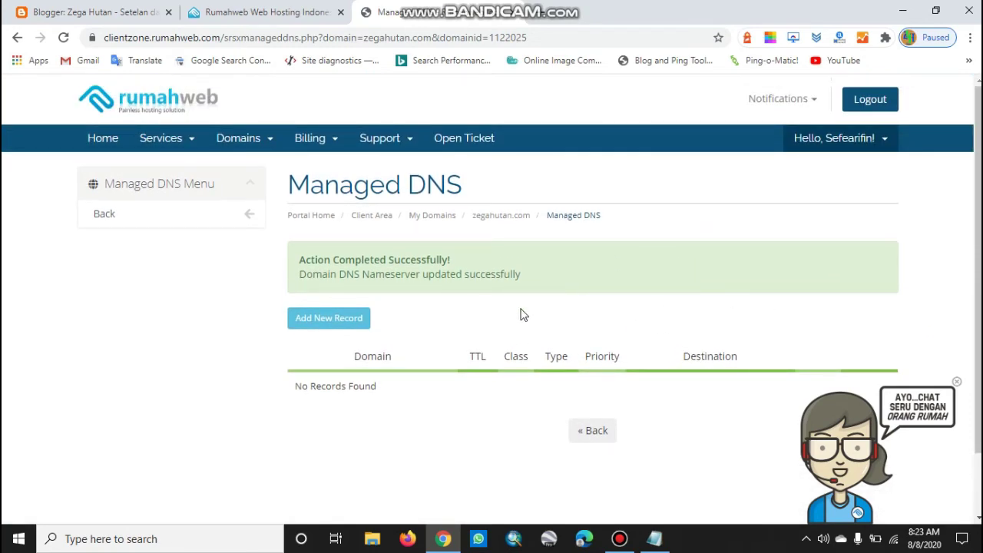
click(337, 327)
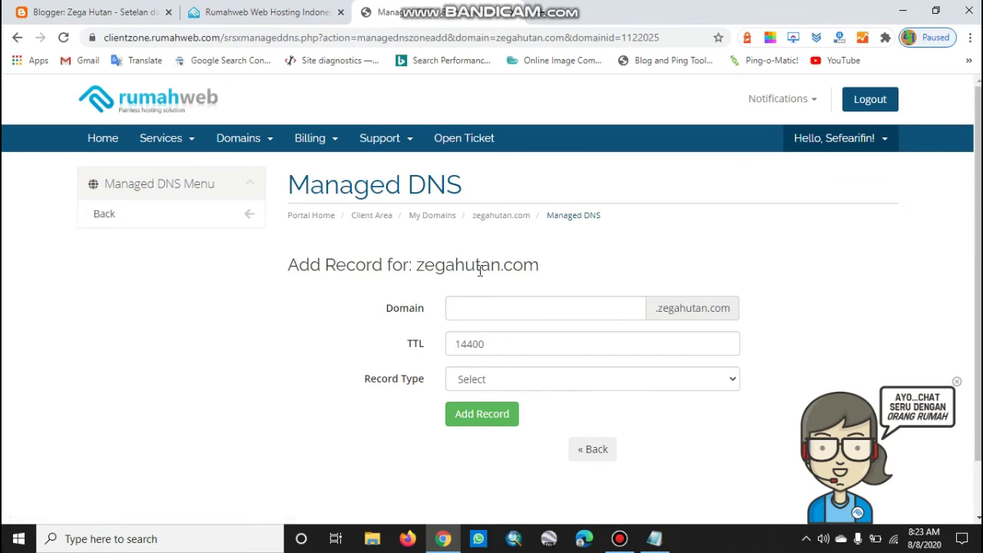
Set the new record's Domain to www and its Record Type to CNAME
click(492, 307)
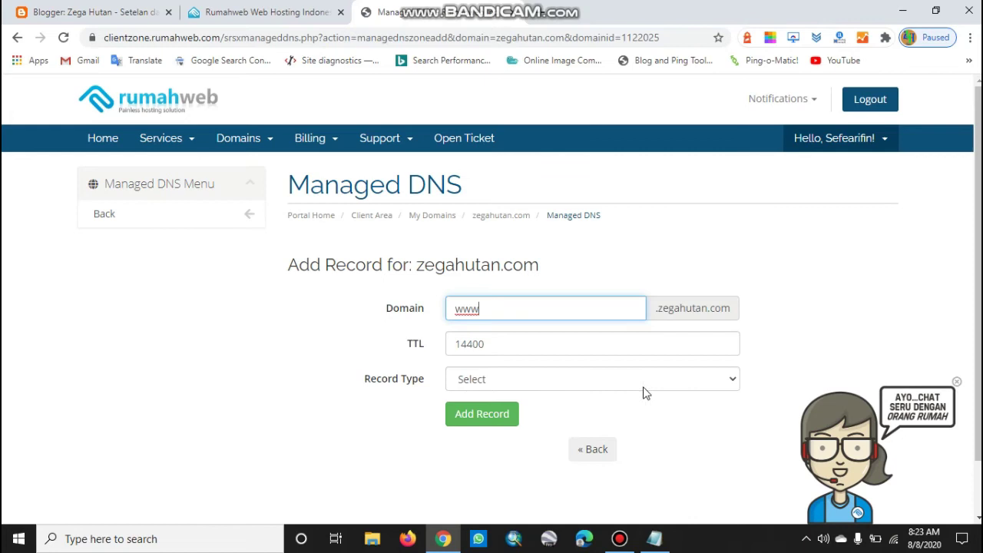
click(688, 381)
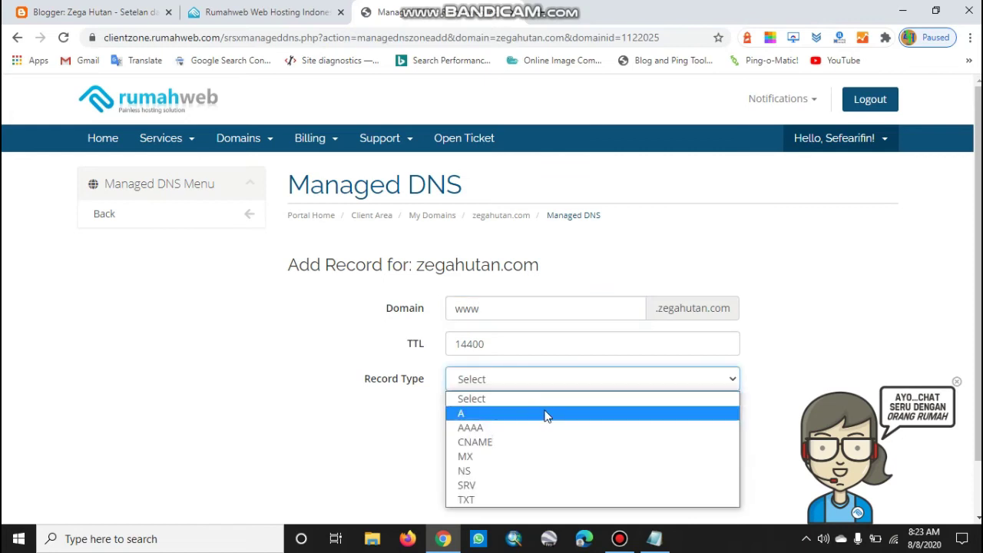
click(492, 444)
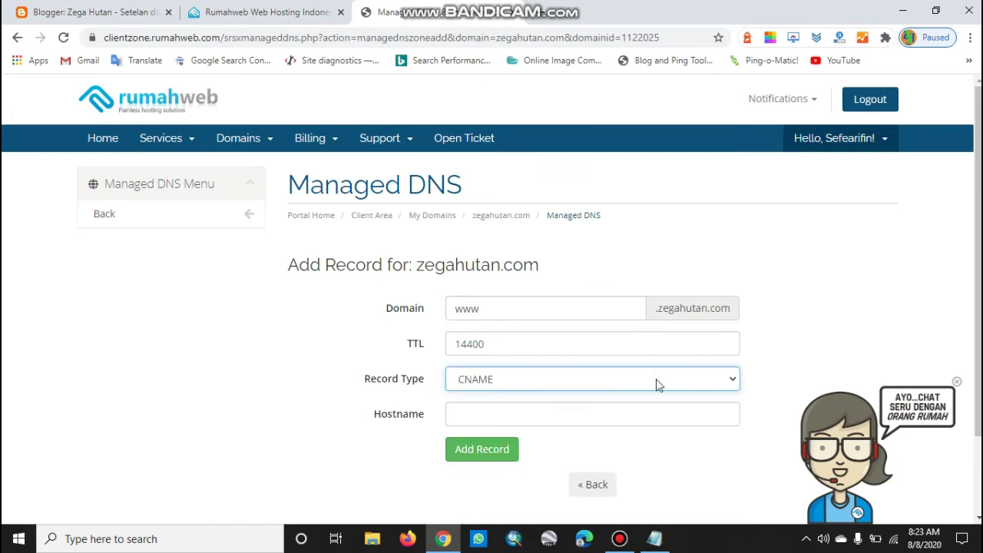
scroll(794, 318, down, 1)
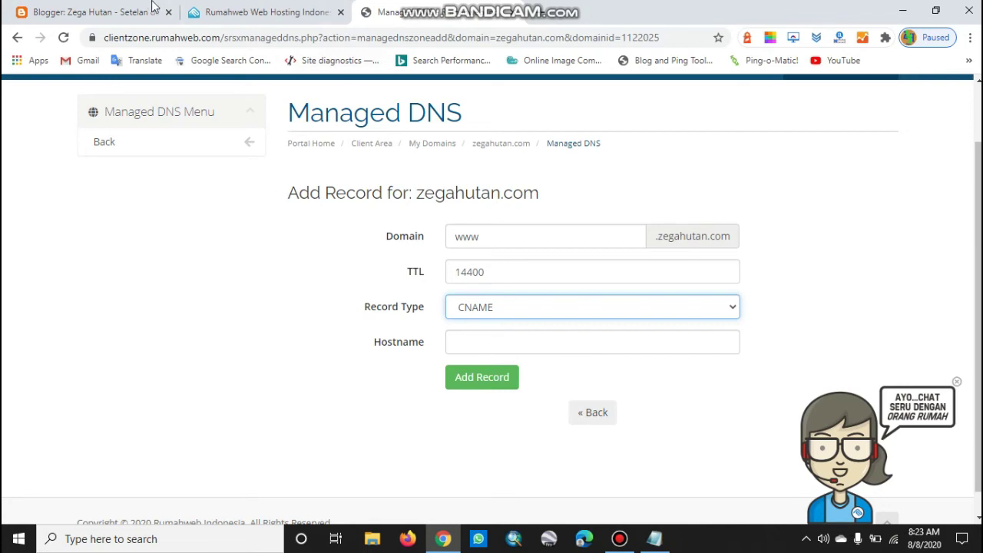
Copy the ghs.google.com target from the Notepad notes
click(93, 11)
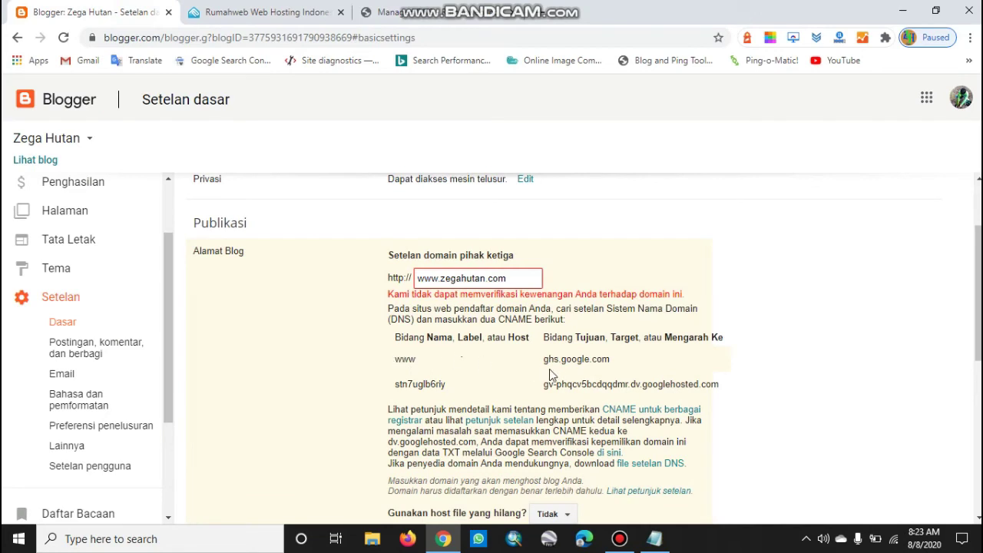
drag(545, 361, 614, 365)
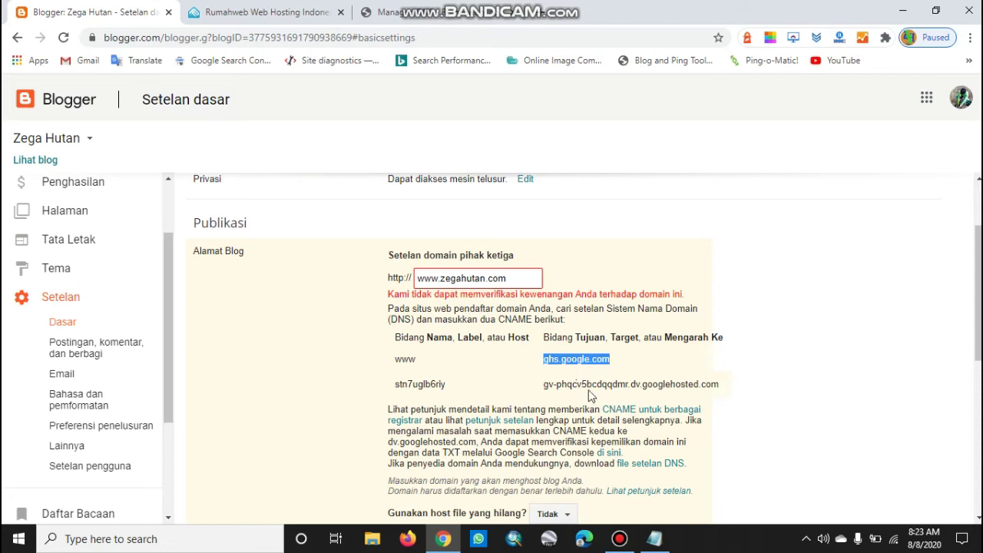
click(655, 538)
click(715, 222)
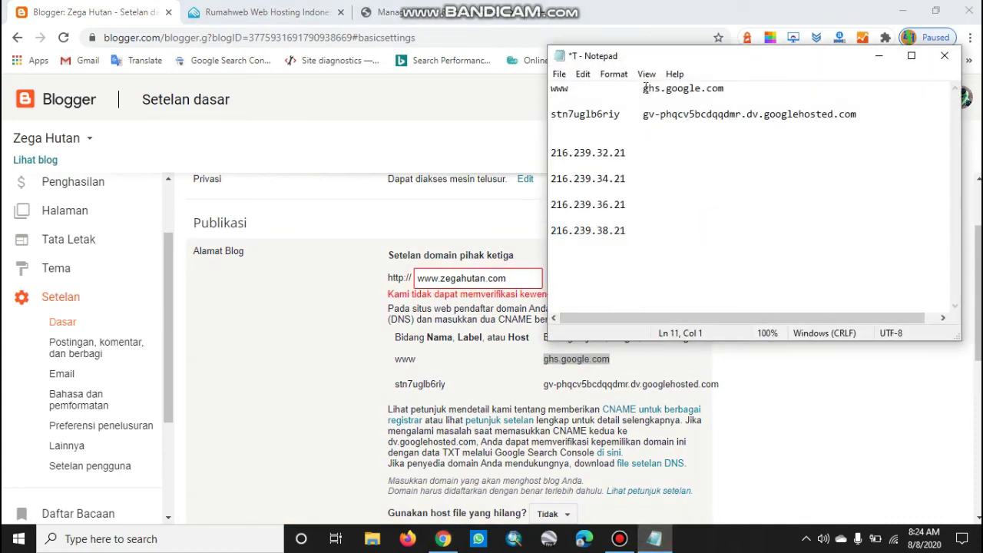
drag(644, 88, 757, 85)
right_click(709, 91)
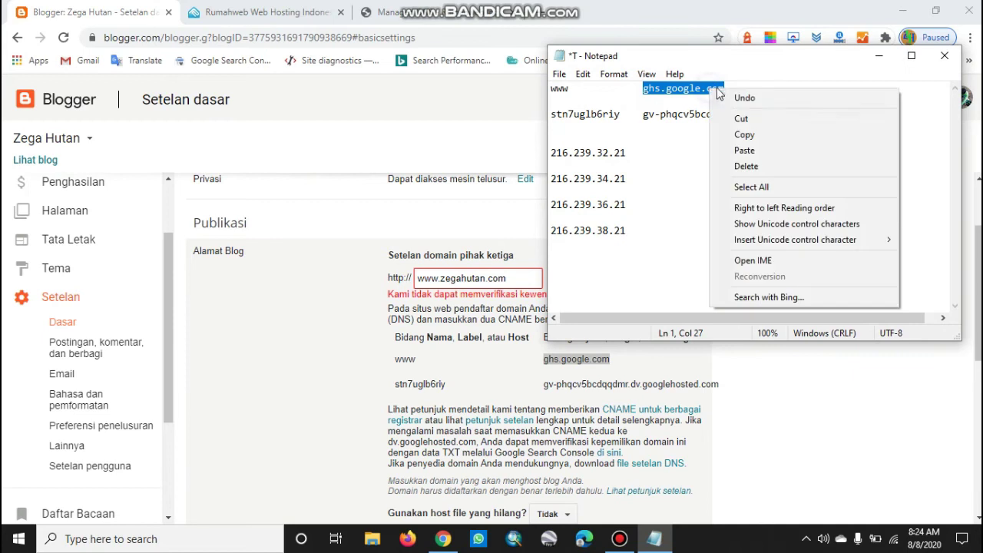
click(737, 135)
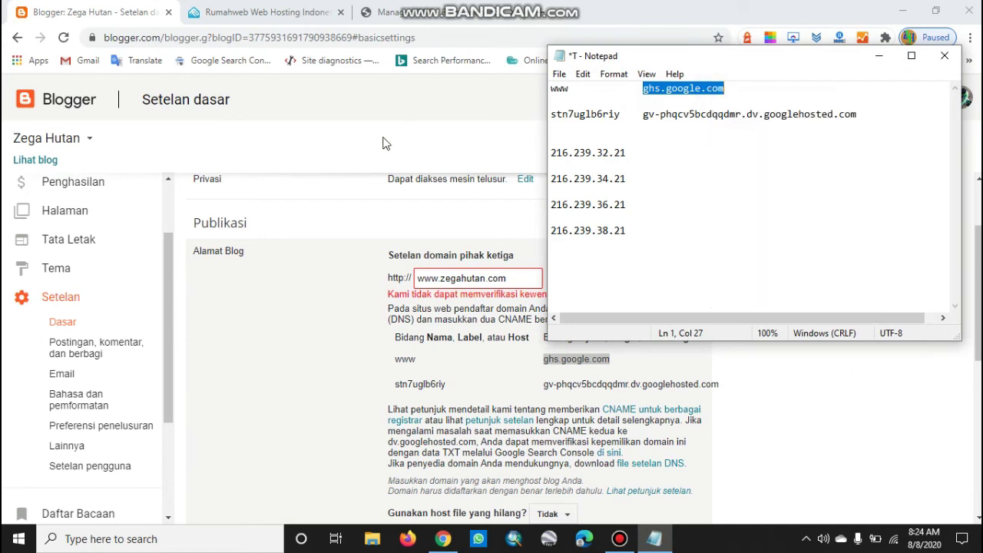
Paste ghs.google.com into Hostname and save the www CNAME record
click(384, 143)
click(427, 18)
click(494, 347)
key(ctrl+v)
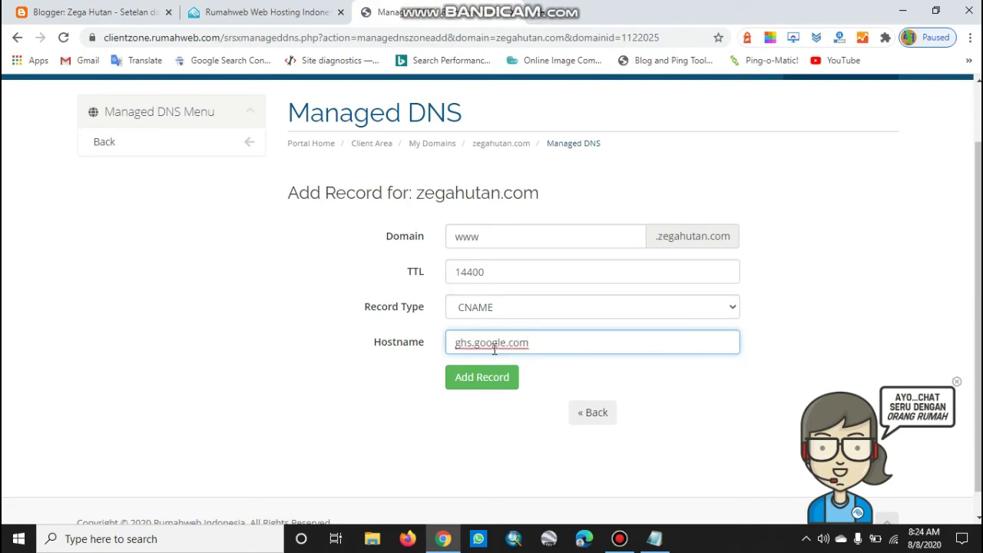
click(495, 386)
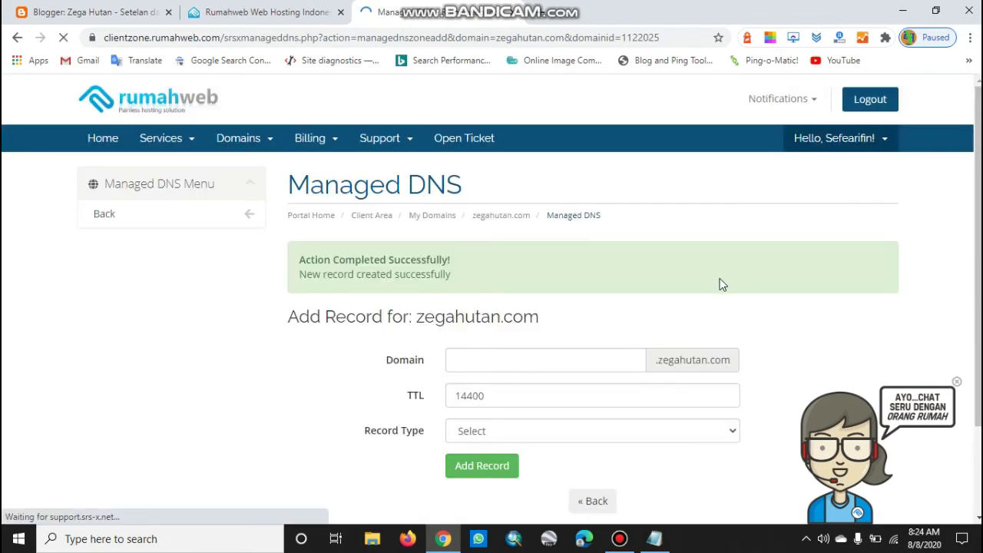
Copy Blogger's second CNAME host name (the verification subdomain) from the Notepad notes
scroll(839, 286, down, 2)
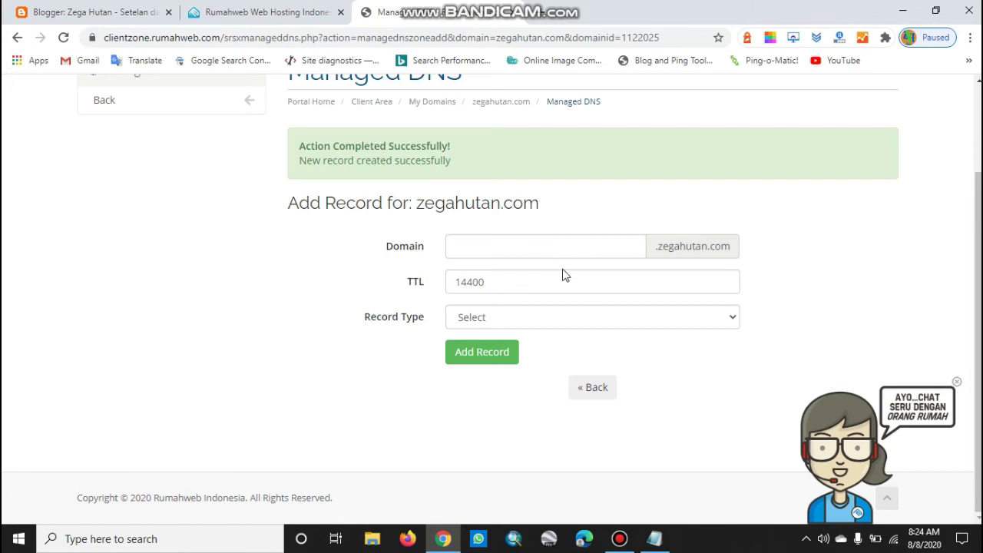
click(60, 10)
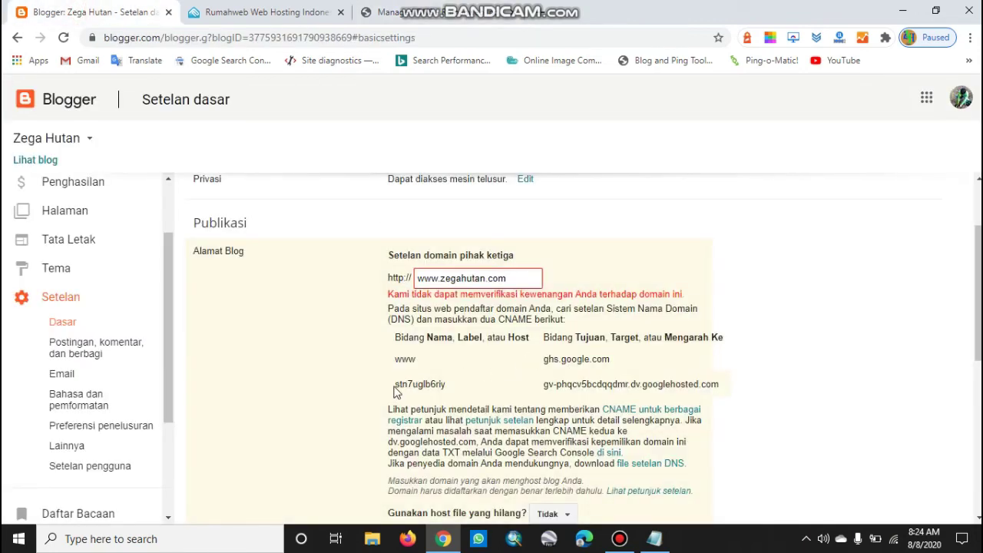
drag(395, 383, 452, 388)
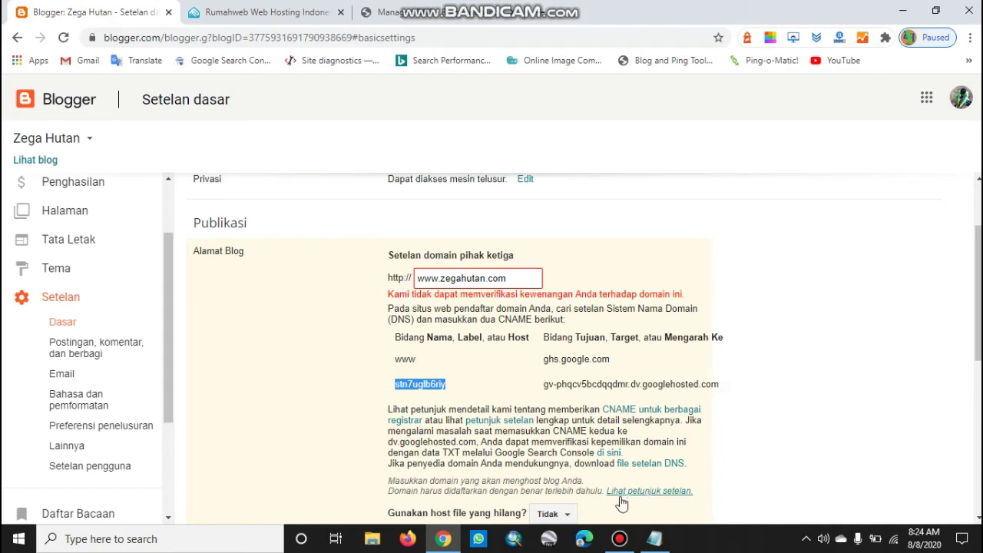
click(660, 541)
click(657, 125)
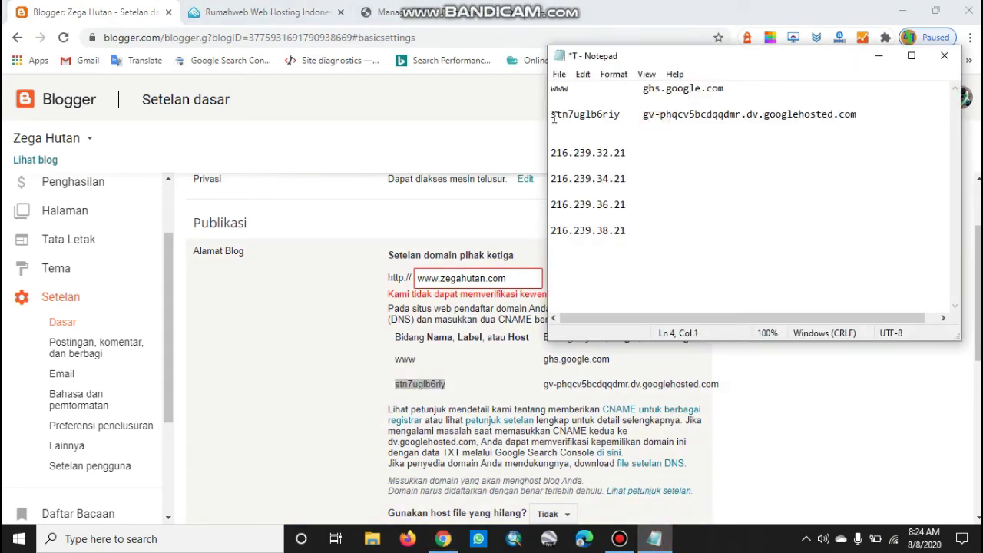
drag(550, 115, 618, 116)
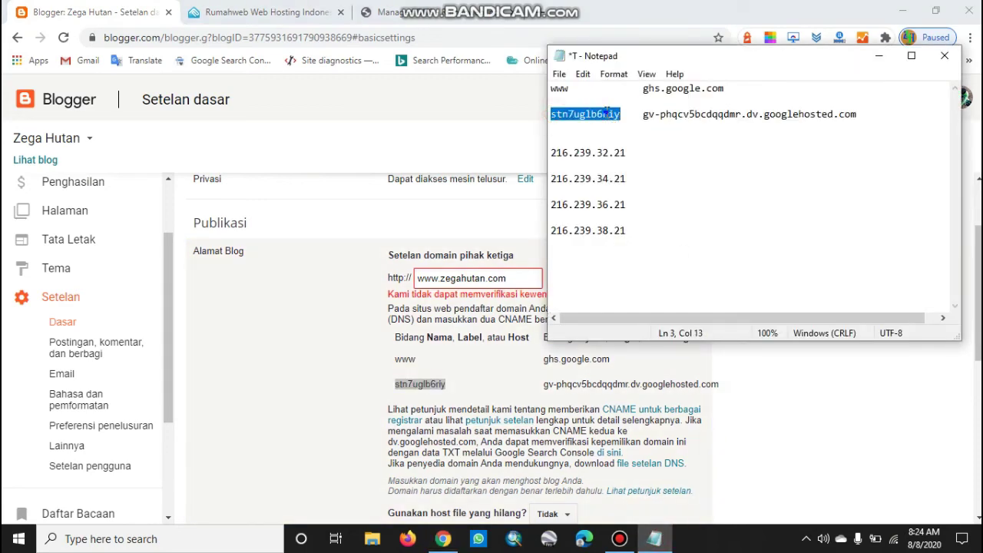
right_click(607, 113)
click(629, 158)
Paste the host name into the new record's Domain field and set the record type to CNAME
click(340, 121)
click(403, 13)
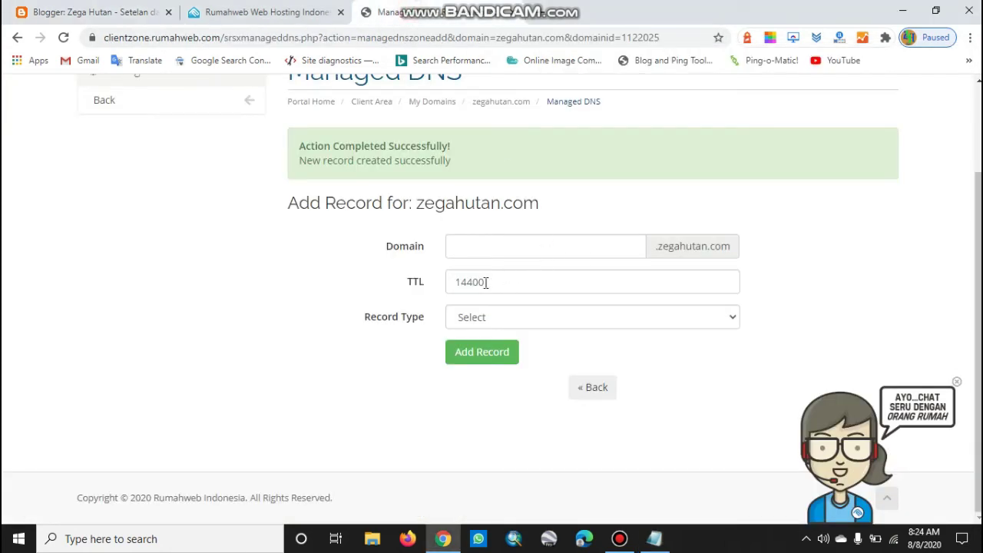
click(557, 247)
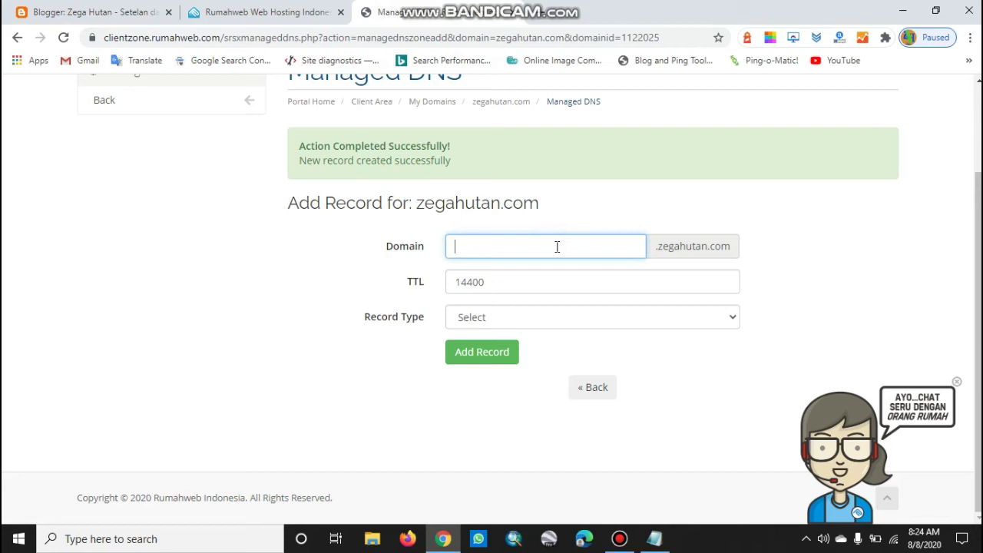
key(ctrl+v)
click(537, 321)
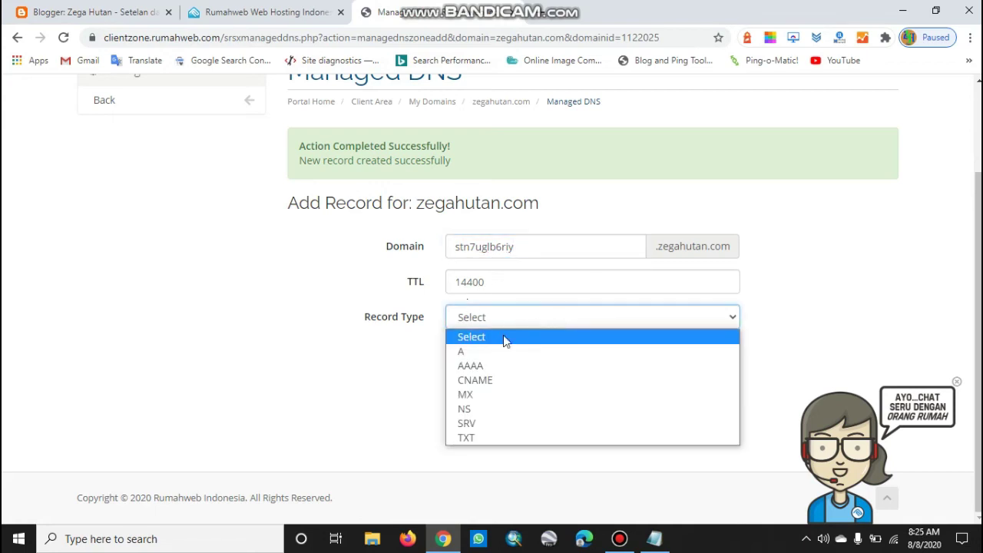
click(487, 379)
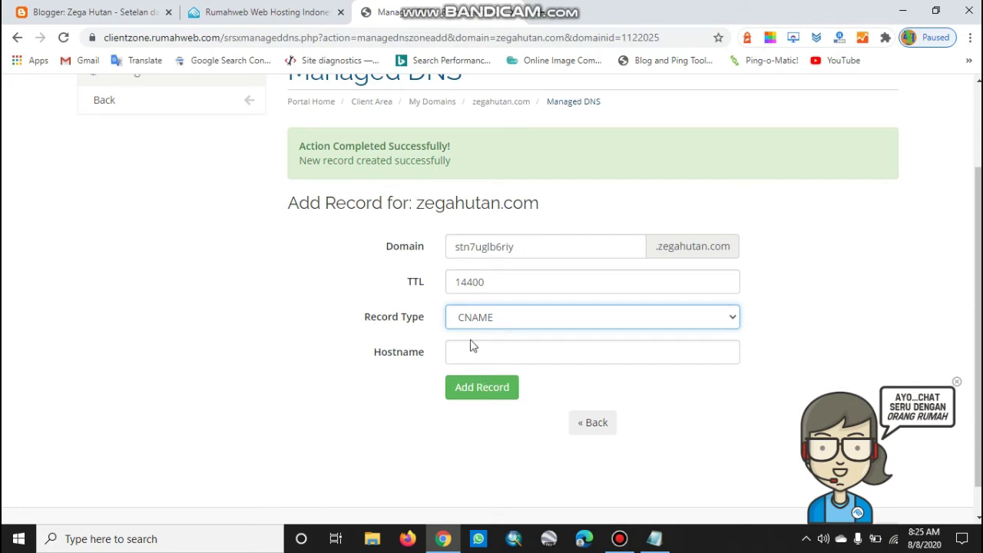
Copy the googlehosted.com verification target from the Notepad notes
click(114, 7)
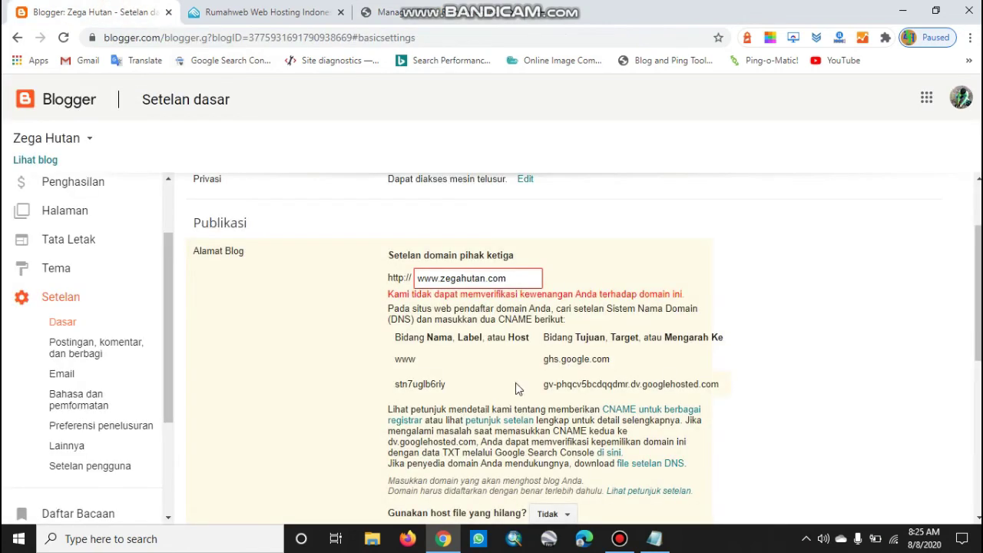
drag(544, 382, 722, 391)
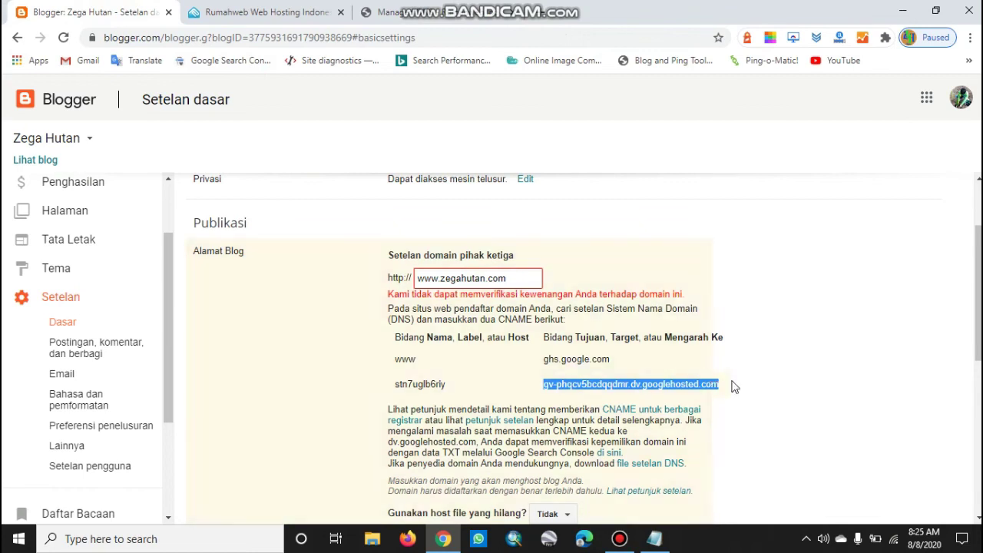
click(746, 380)
click(654, 538)
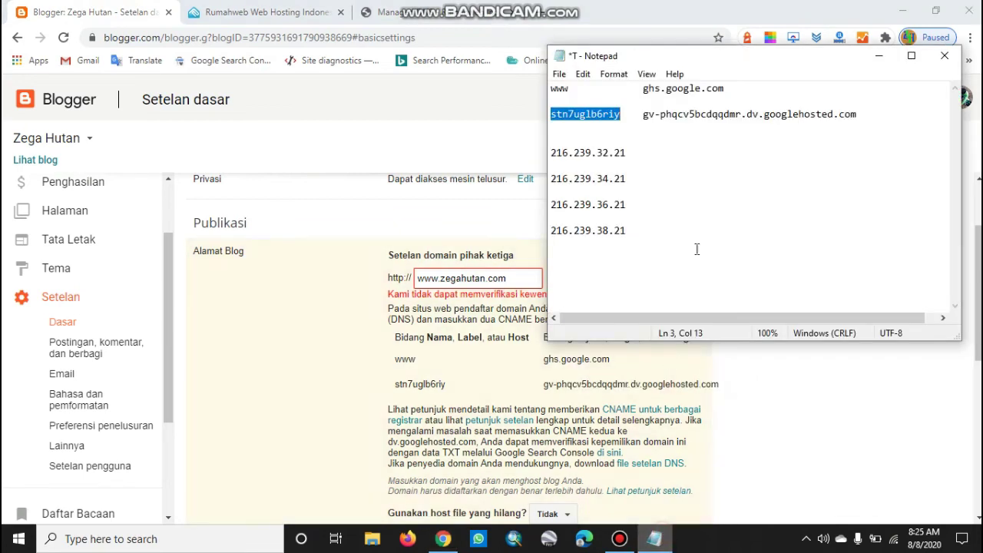
click(687, 141)
click(642, 114)
drag(643, 114, 866, 118)
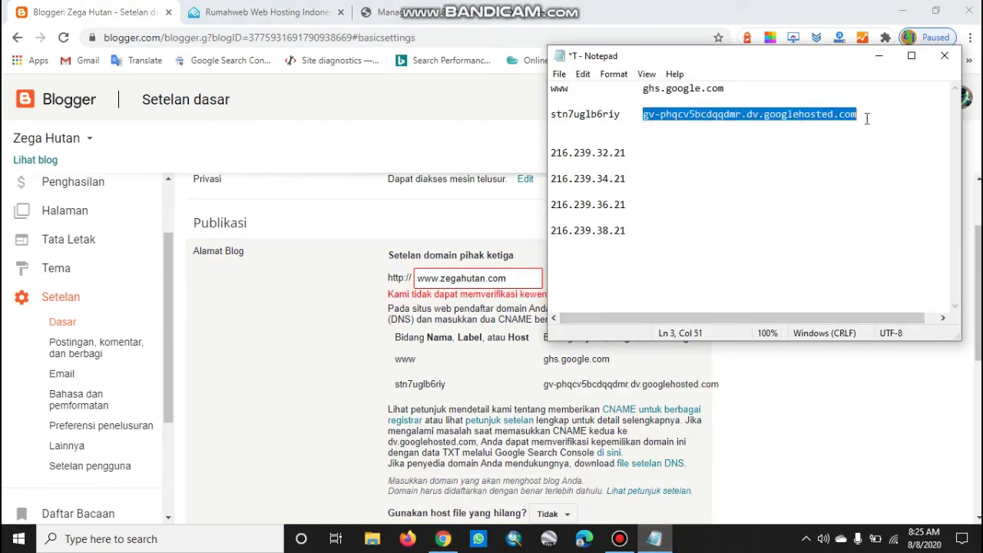
right_click(801, 114)
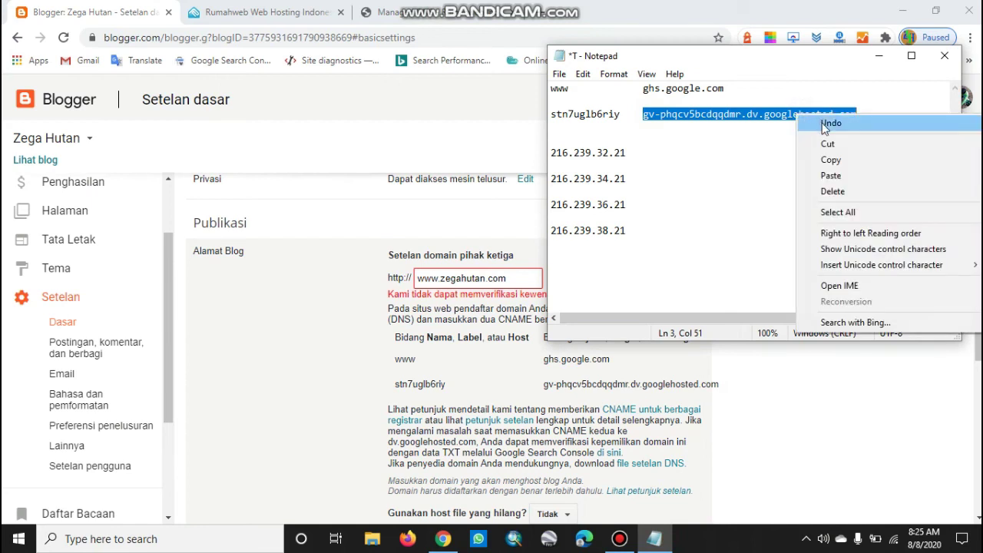
click(837, 161)
Paste gv-phqcv5bcdqqdmr.dv.googlehosted.com into the CNAME record's Hostname field
click(443, 538)
click(415, 12)
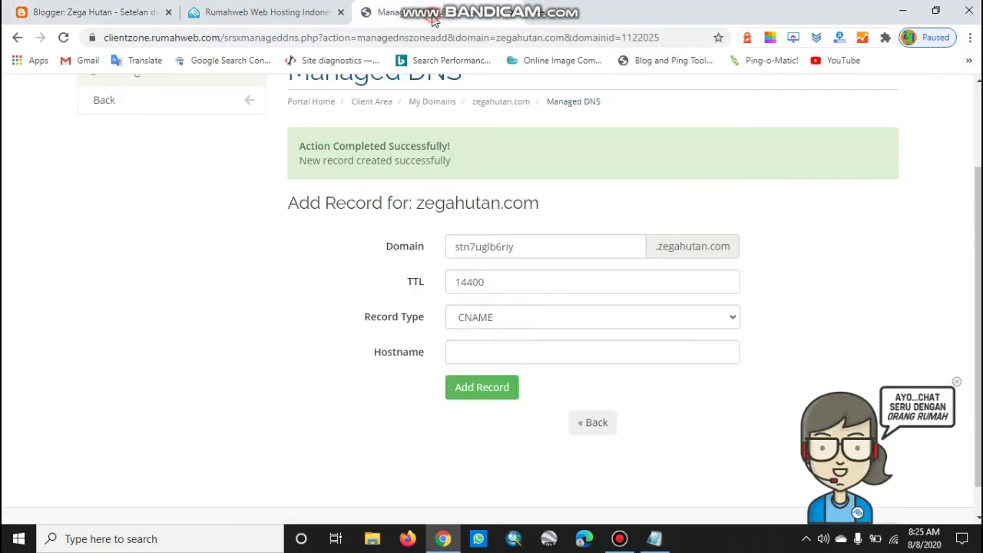
click(519, 359)
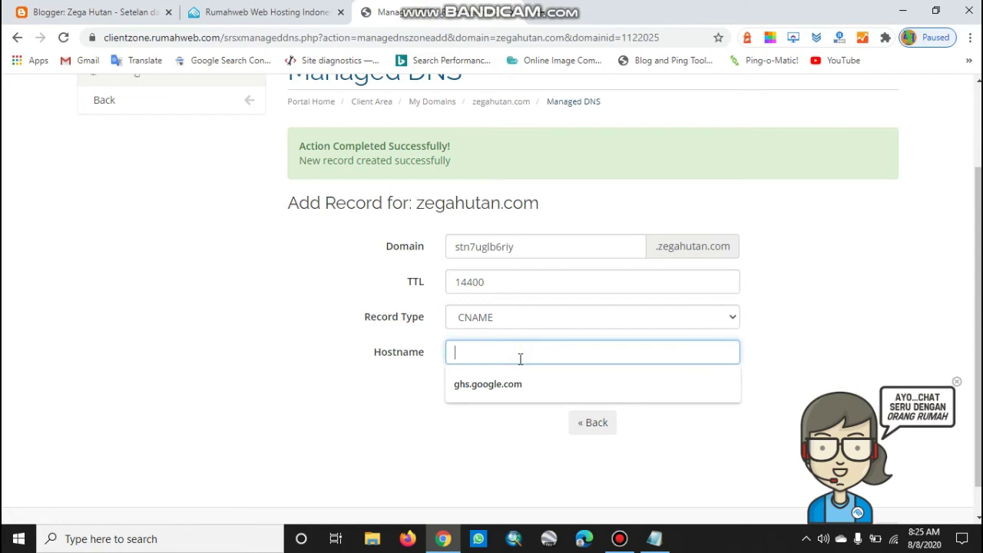
key(ctrl+v)
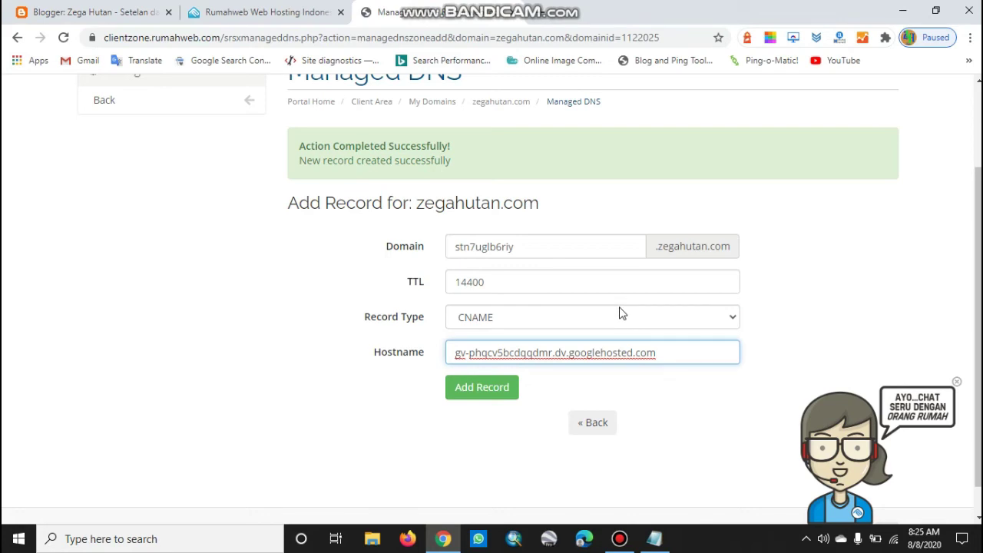
scroll(841, 294, down, 1)
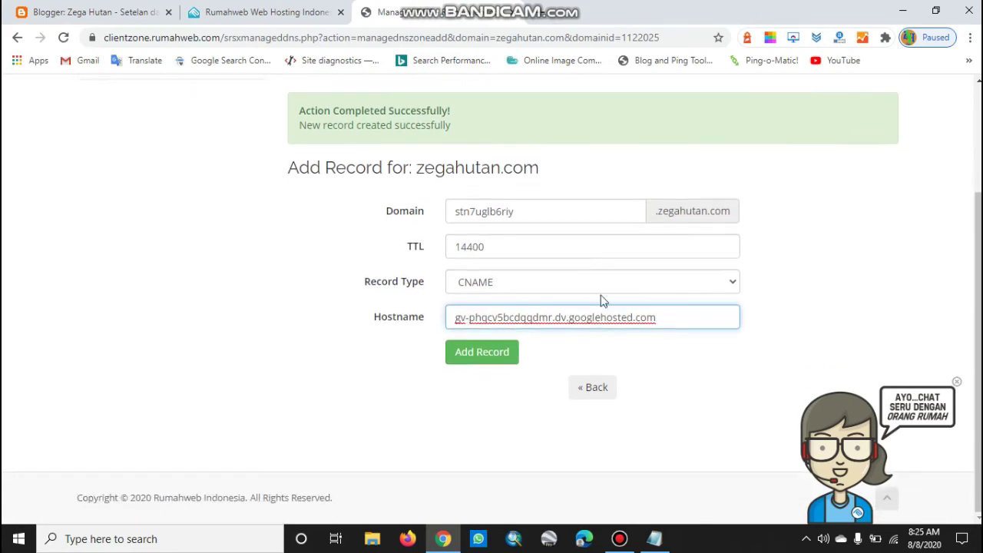
click(503, 358)
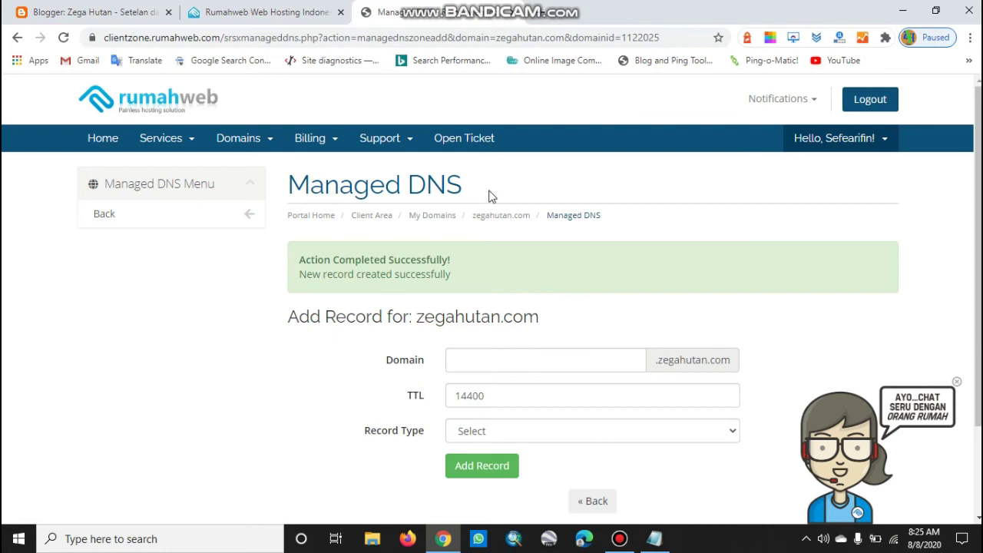
scroll(704, 234, down, 2)
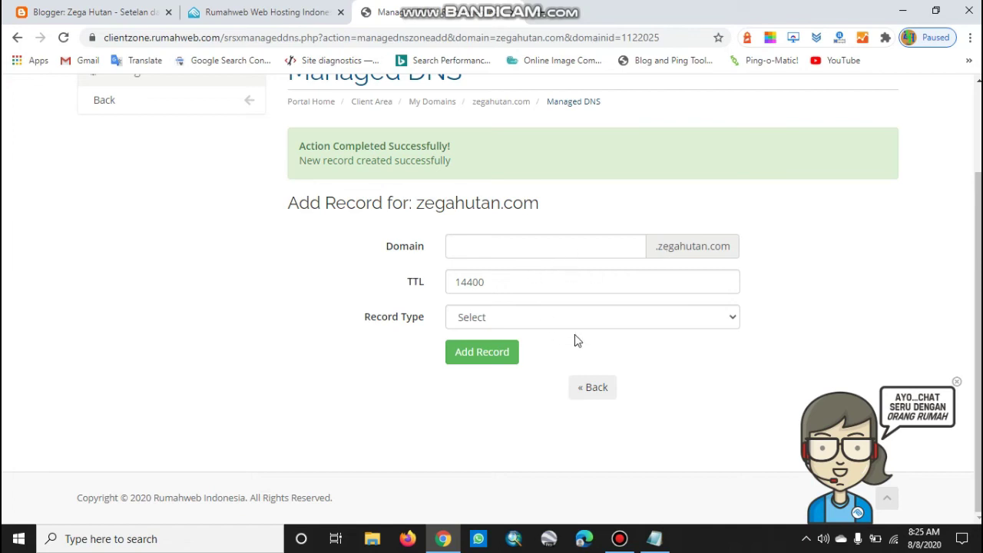
scroll(667, 351, up, 3)
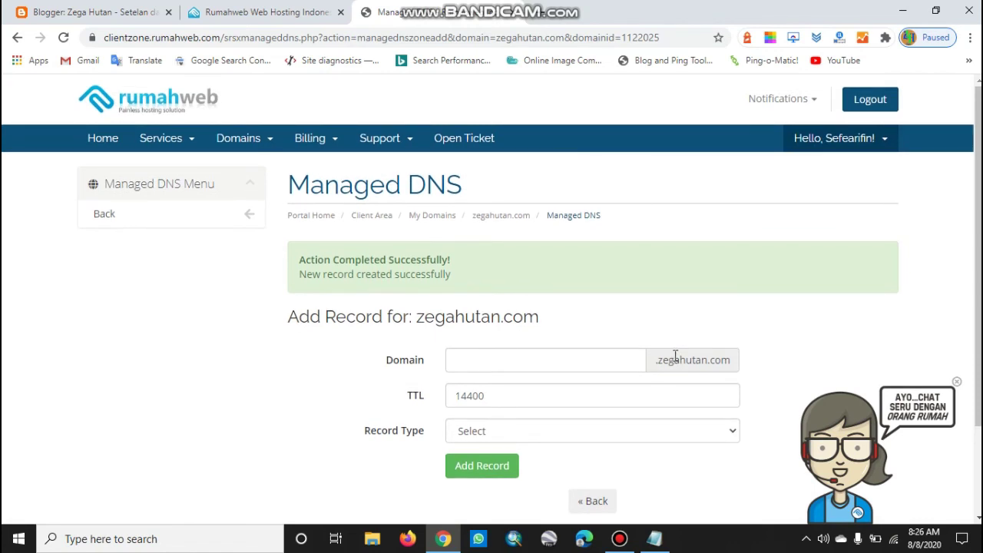
click(655, 528)
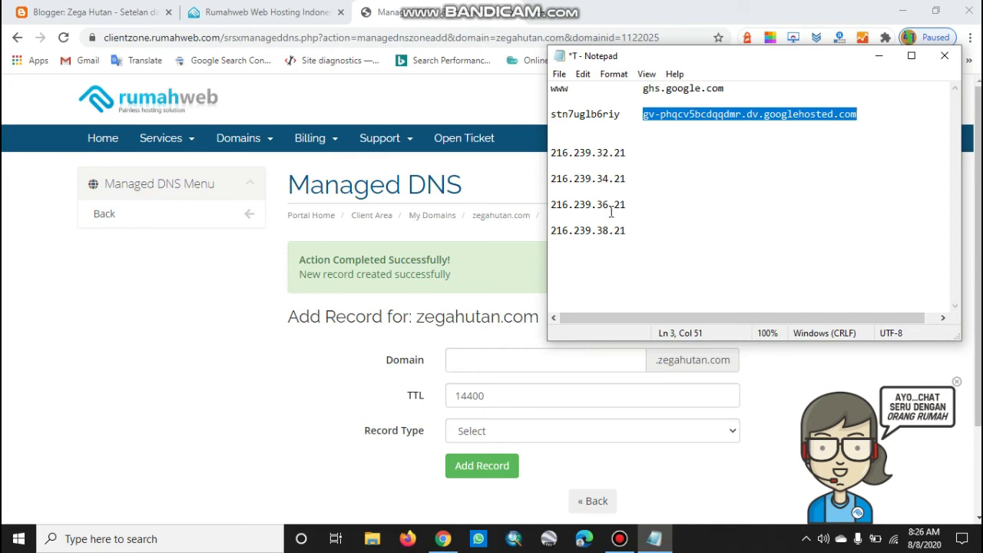
drag(652, 157, 510, 150)
drag(636, 183, 532, 175)
drag(631, 208, 544, 206)
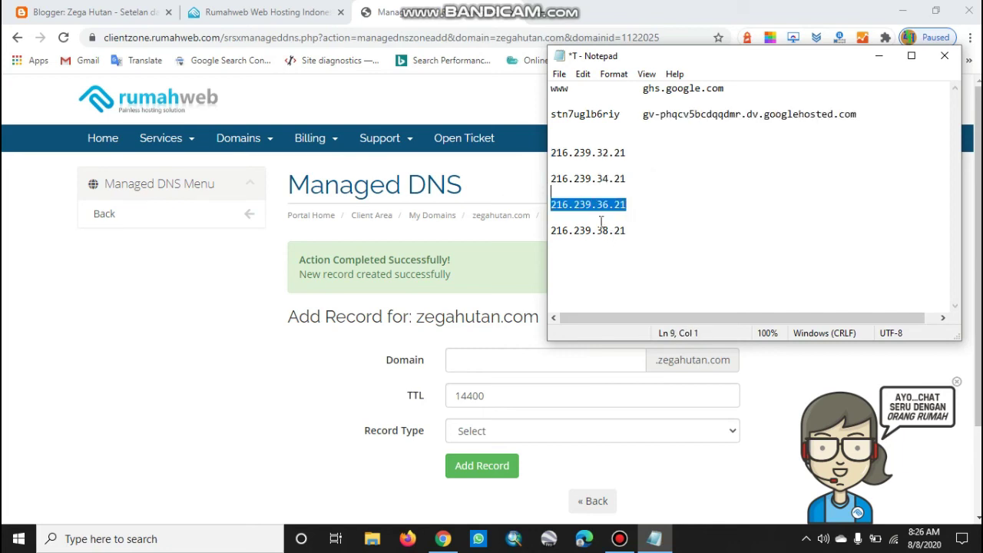
drag(633, 232, 542, 234)
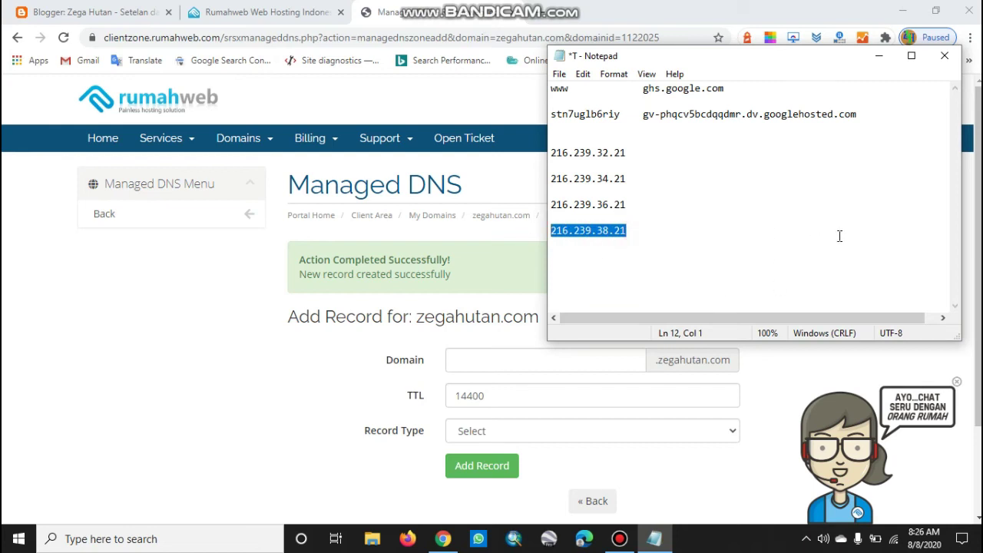
click(178, 358)
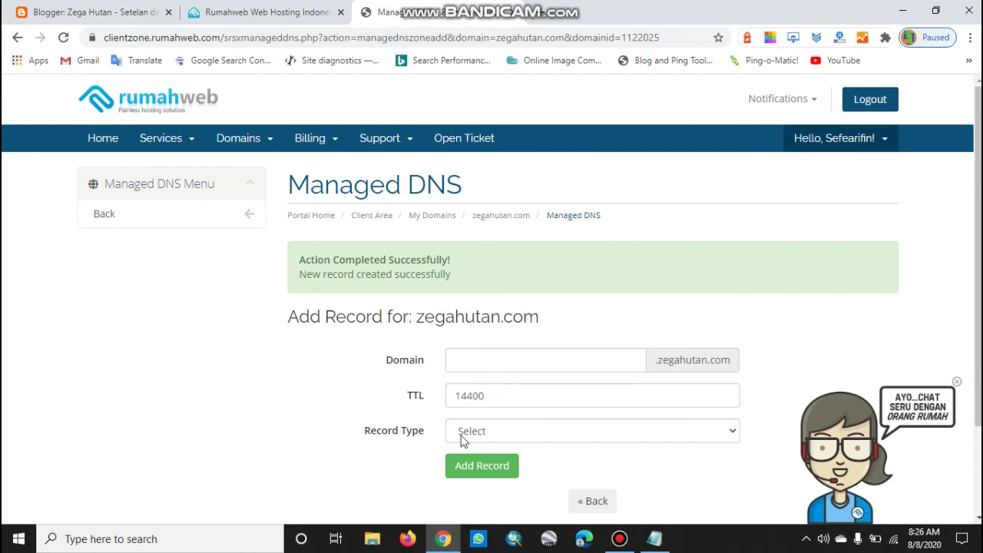
Create an A record with IP 216.239.32.21 copied from the notes
scroll(644, 439, down, 1)
click(541, 359)
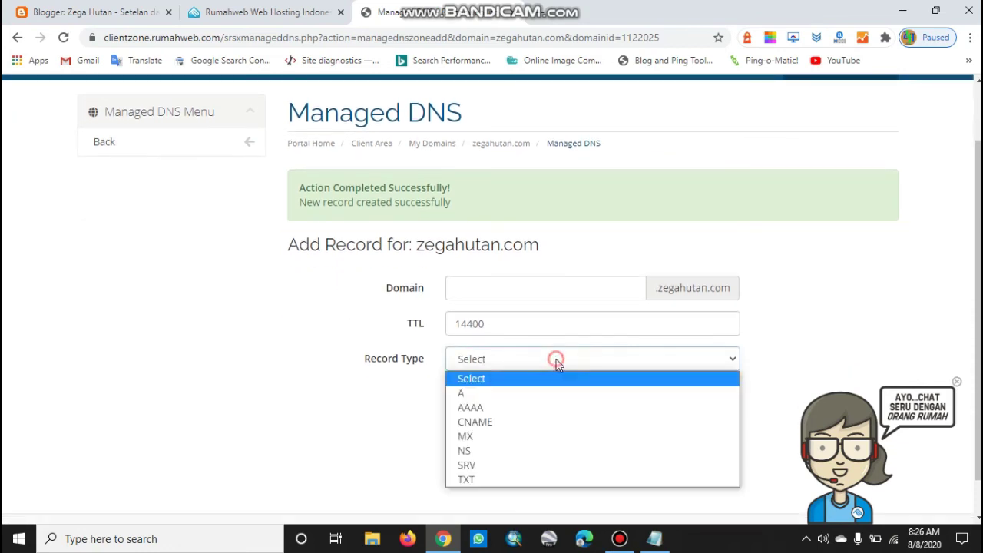
click(464, 393)
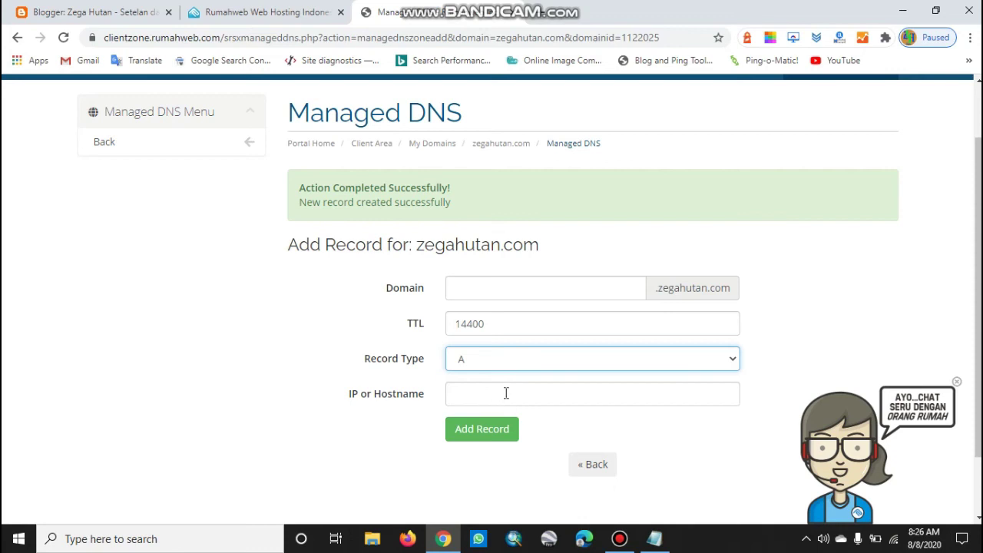
click(661, 527)
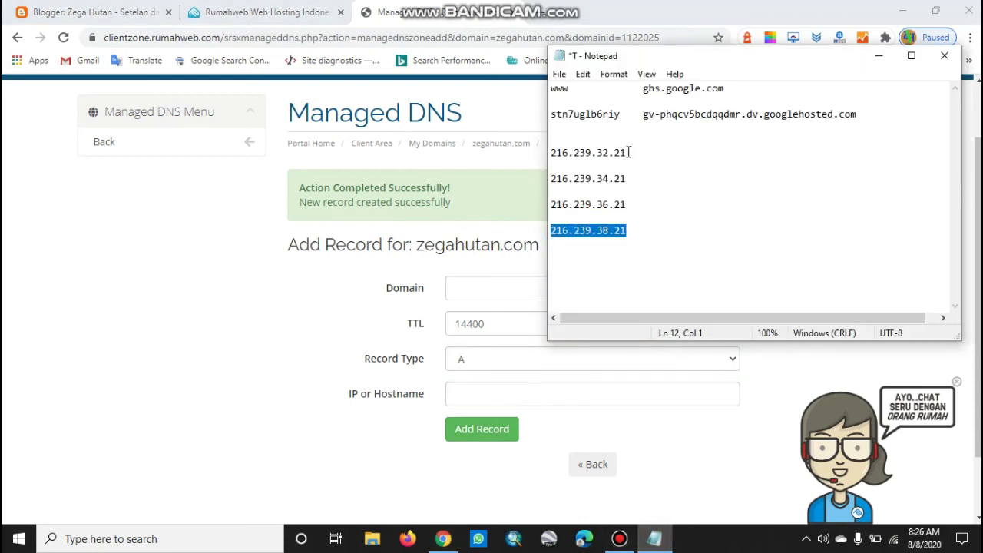
drag(627, 154, 550, 152)
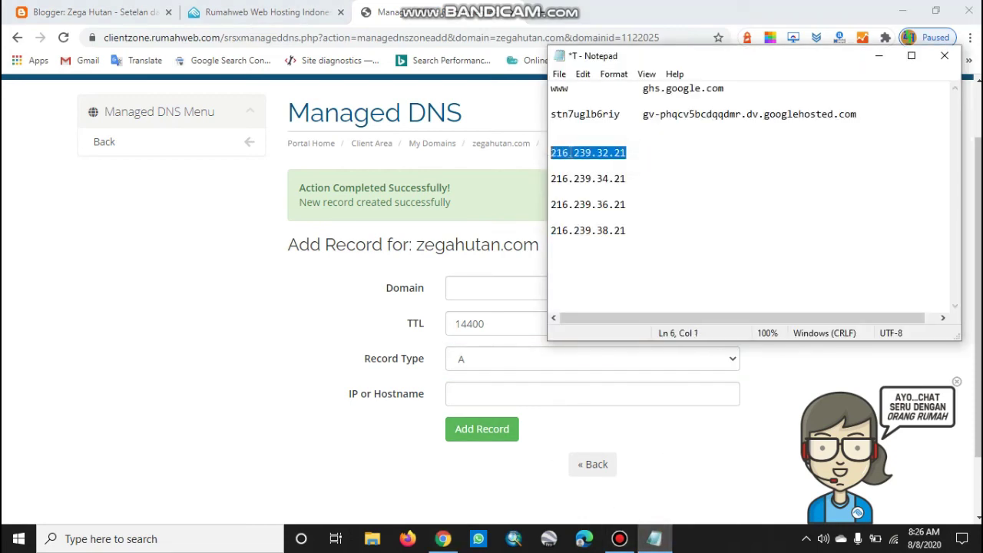
right_click(570, 153)
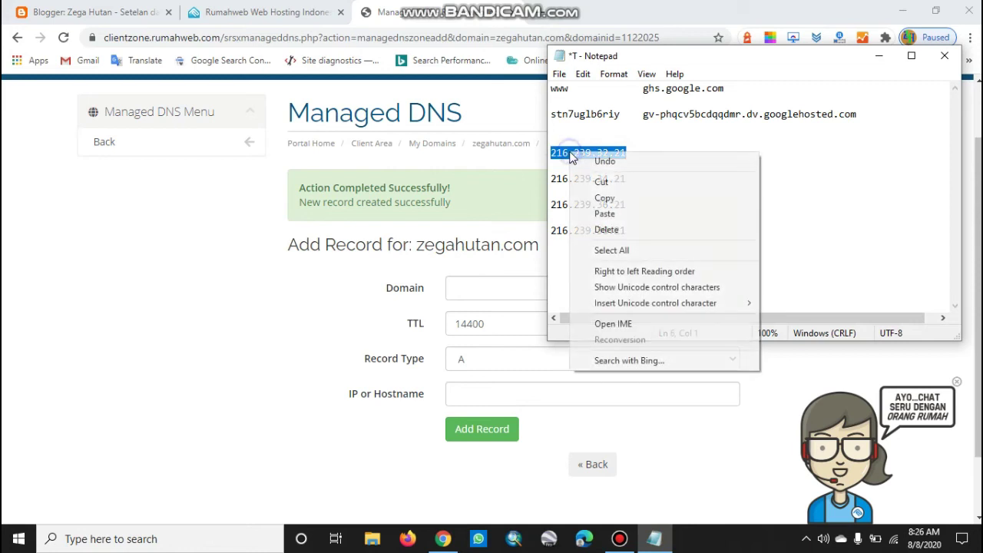
click(606, 198)
click(480, 396)
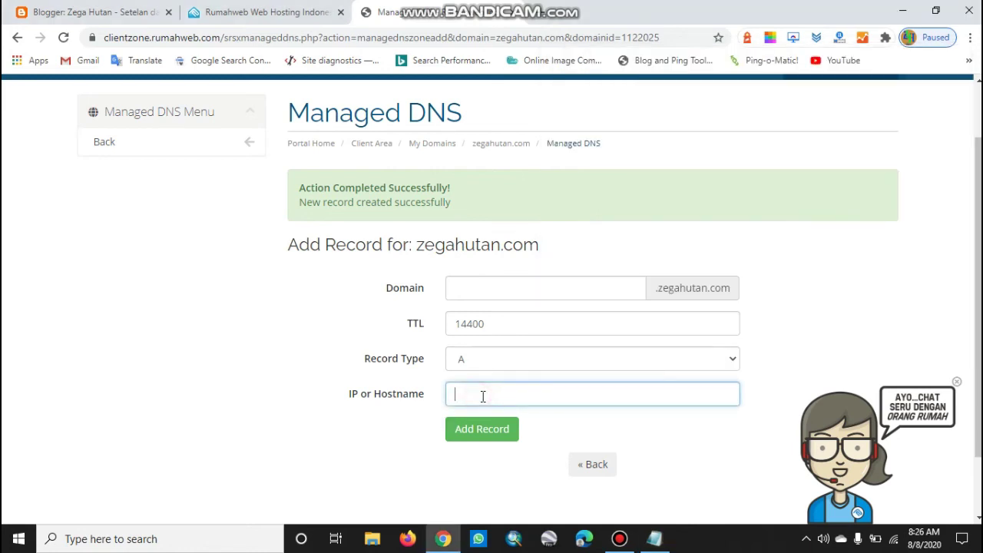
key(ctrl+v)
click(505, 432)
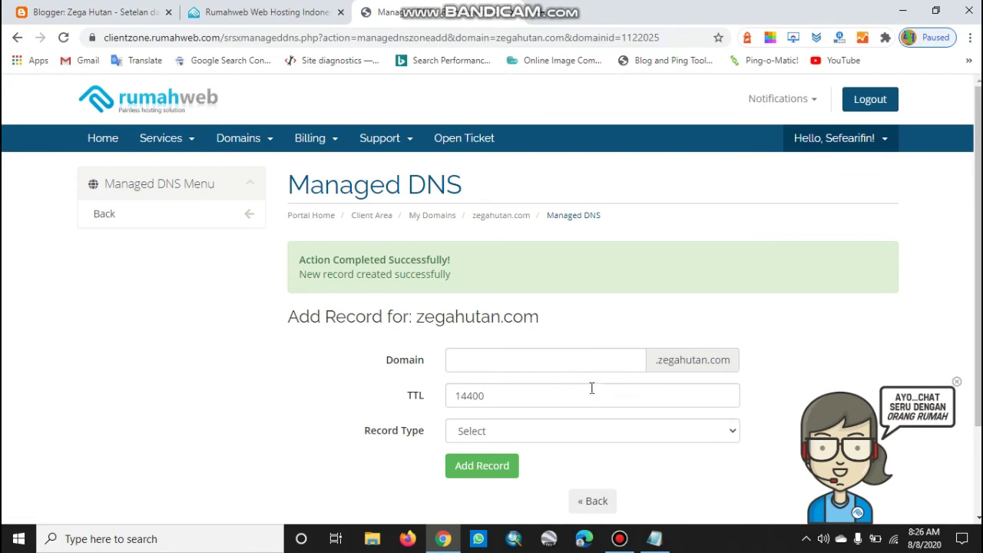
Create an A record with IP 216.239.34.21 copied from the notes
scroll(595, 376, down, 2)
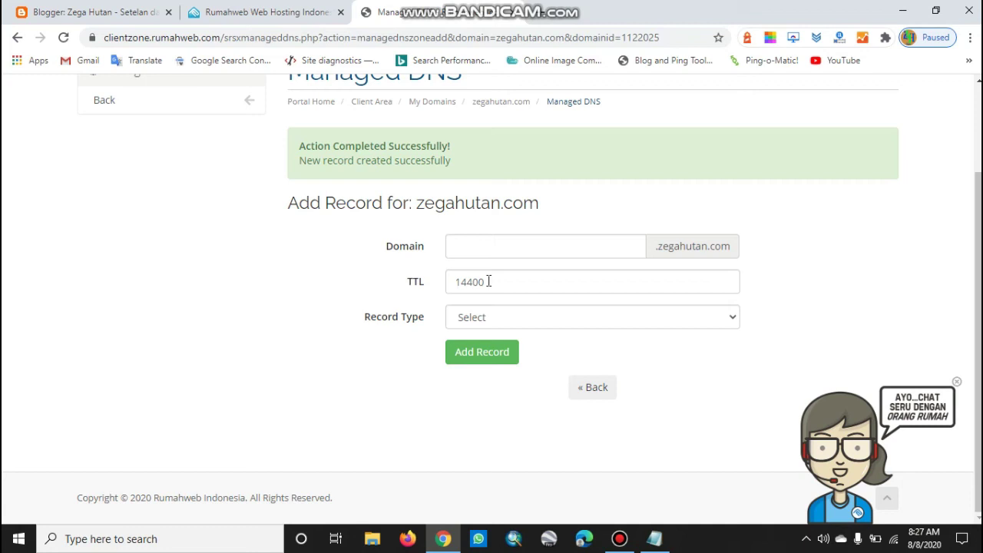
click(690, 320)
click(455, 349)
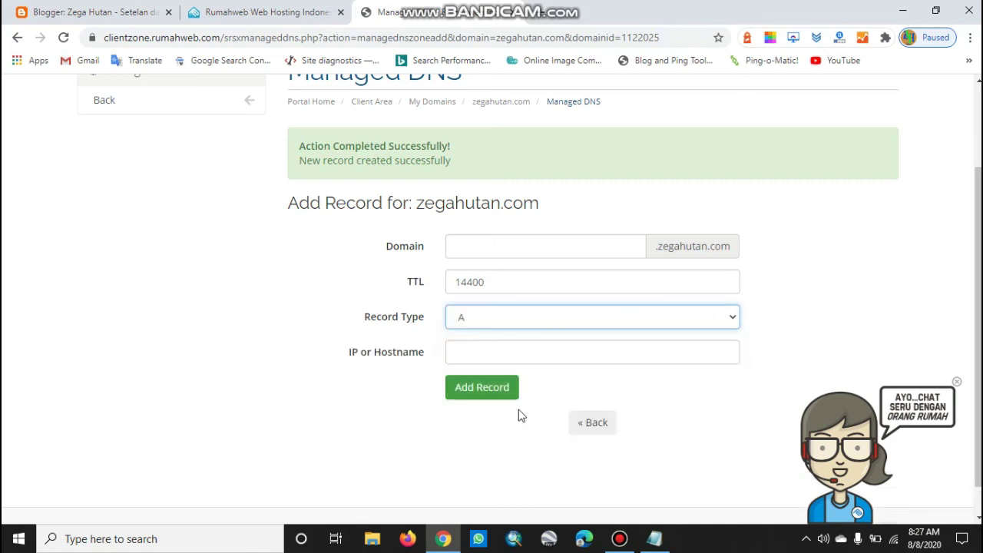
click(655, 539)
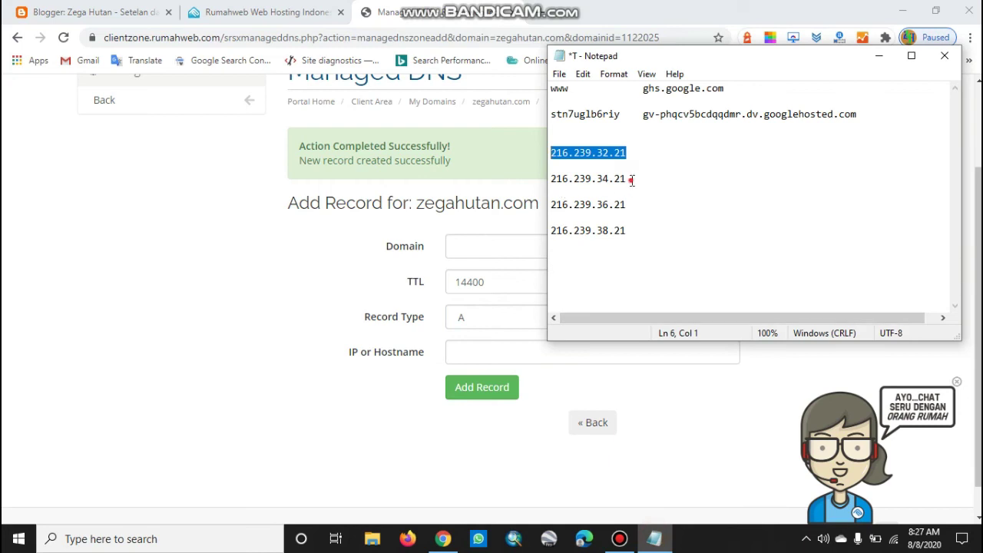
drag(630, 179, 513, 184)
right_click(576, 180)
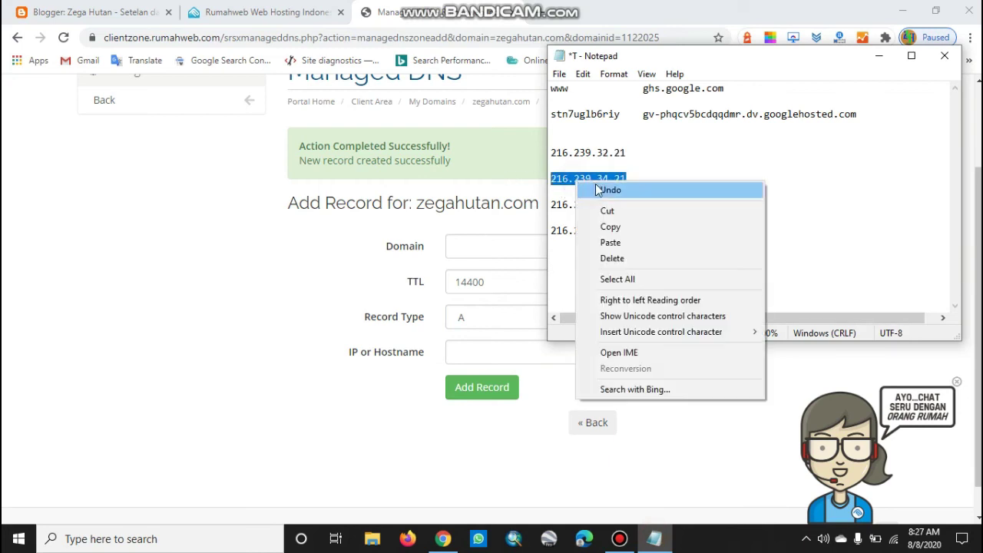
click(617, 224)
click(487, 355)
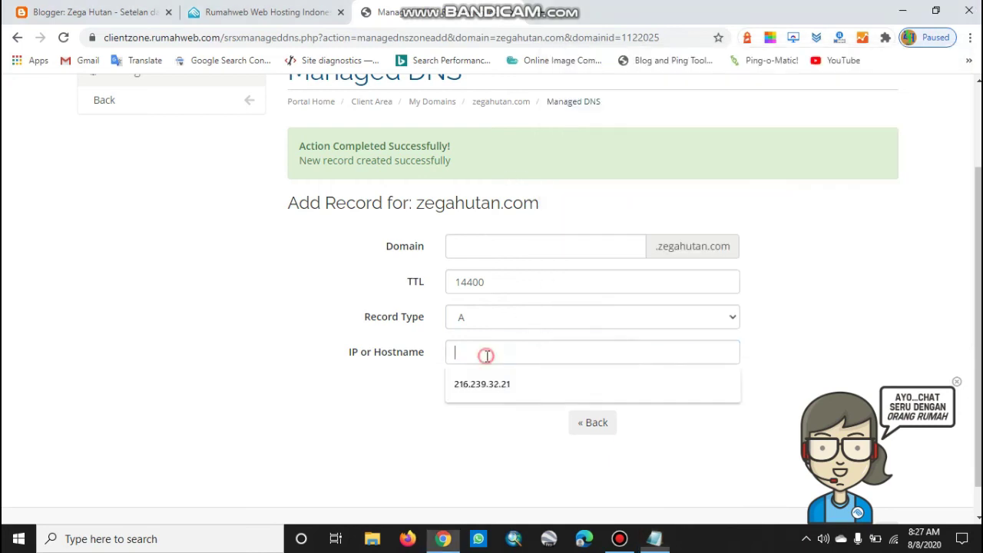
key(ctrl+v)
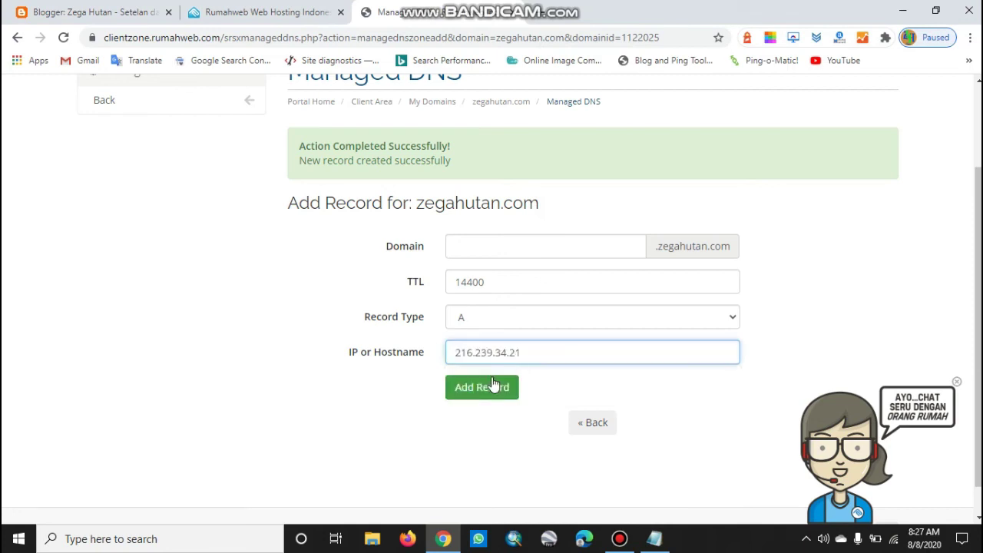
click(496, 390)
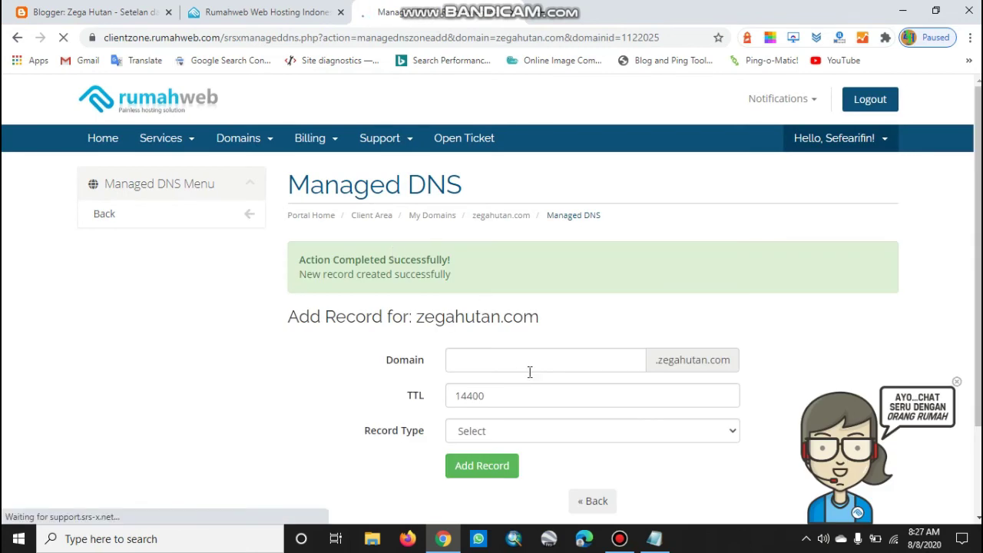
scroll(530, 370, down, 1)
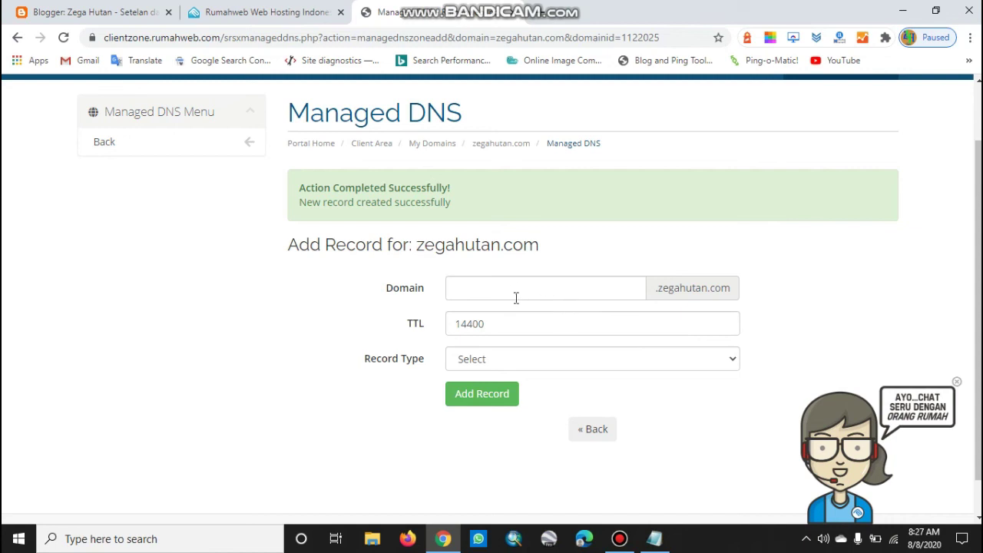
Create an A record with IP 216.239.36.21 copied from the notes
click(699, 361)
click(503, 396)
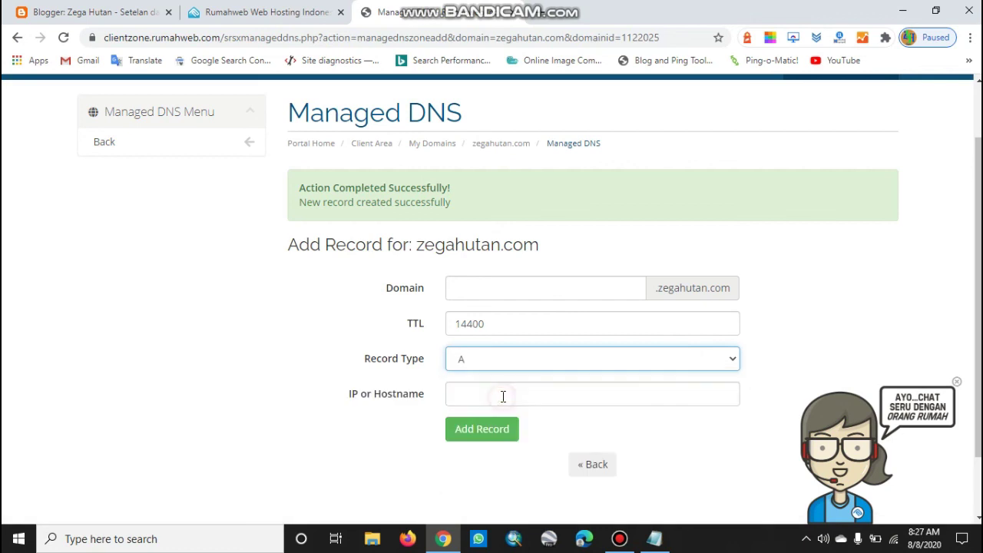
click(655, 538)
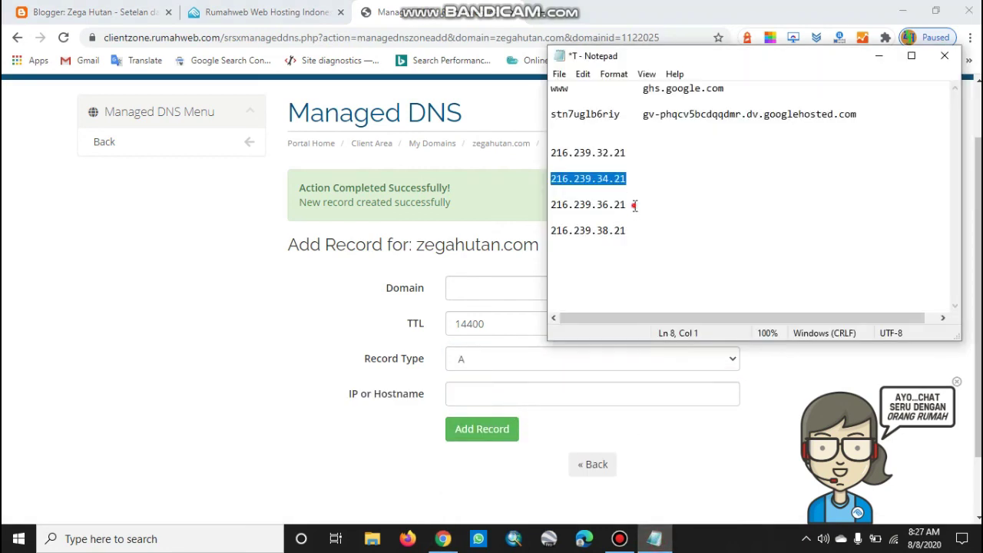
click(634, 205)
shift+click(542, 207)
right_click(576, 203)
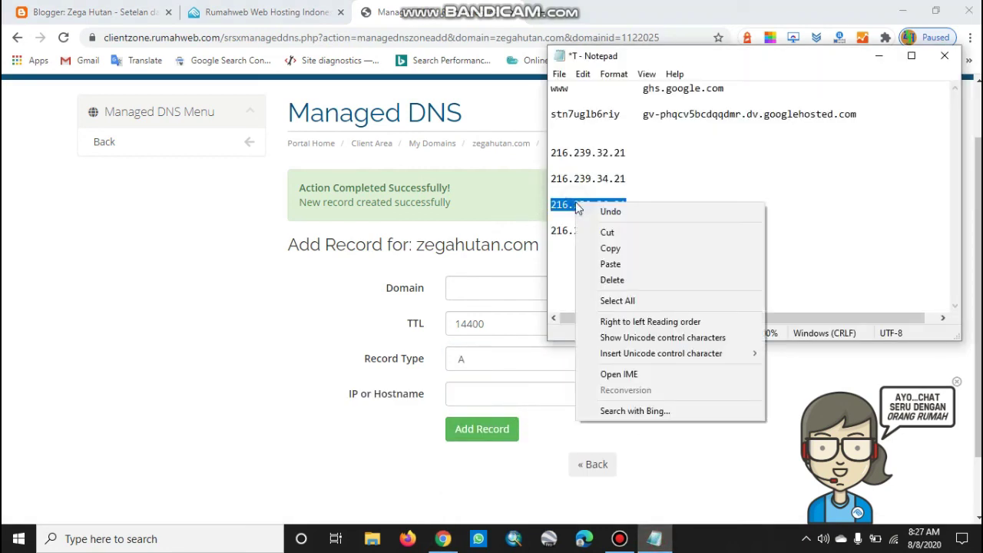
click(607, 247)
click(490, 391)
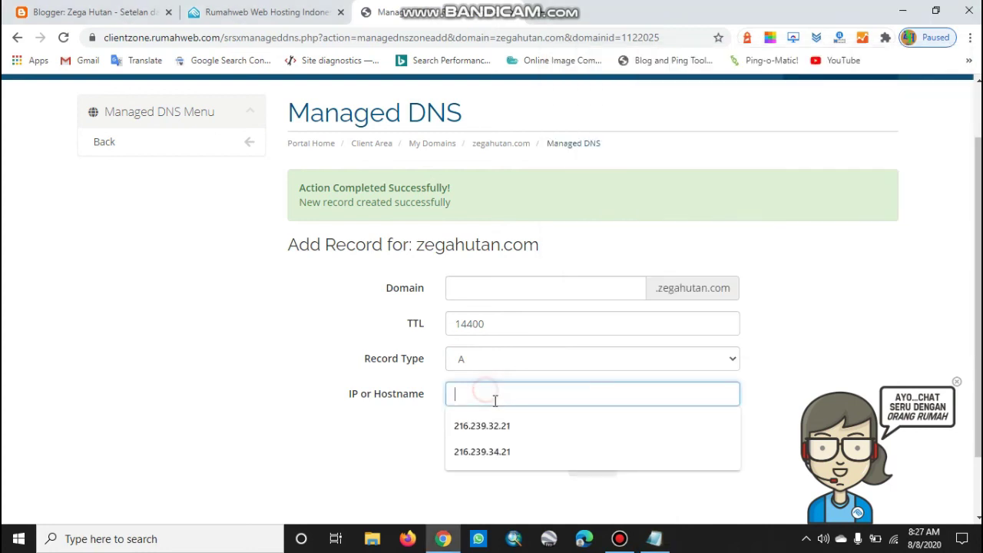
key(ctrl+v)
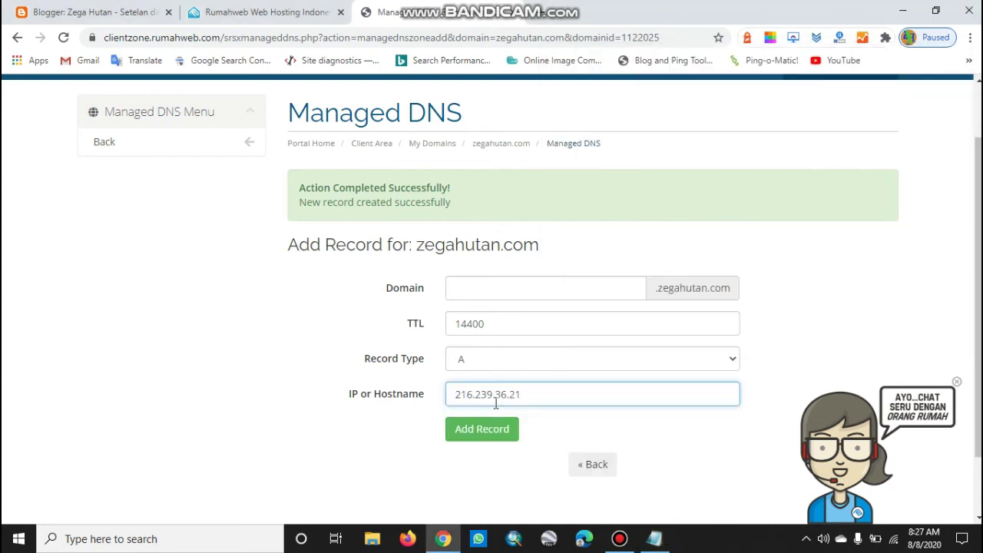
click(500, 429)
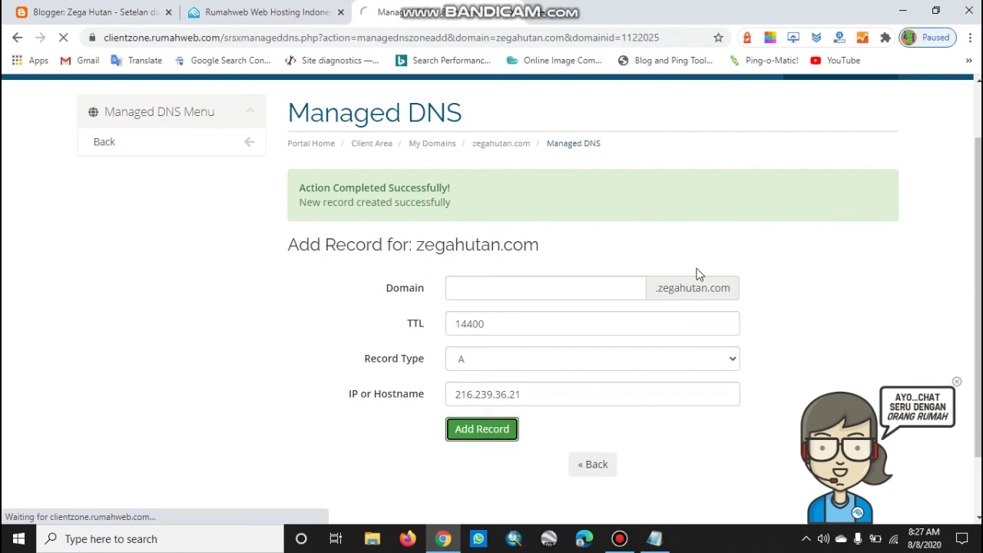
Create a further A record with IP 216.239.38.21
scroll(679, 334, down, 3)
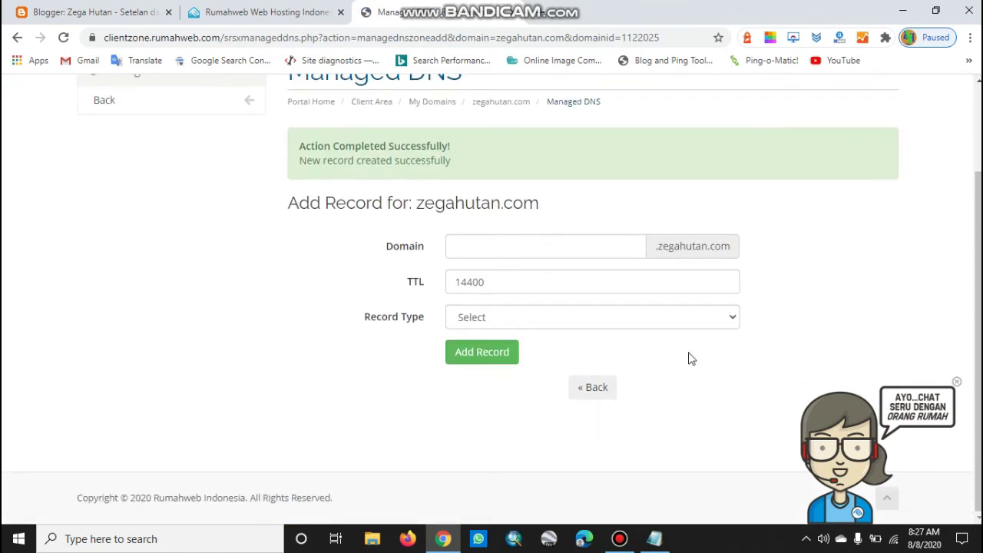
click(654, 538)
drag(633, 232, 521, 234)
right_click(563, 232)
click(599, 281)
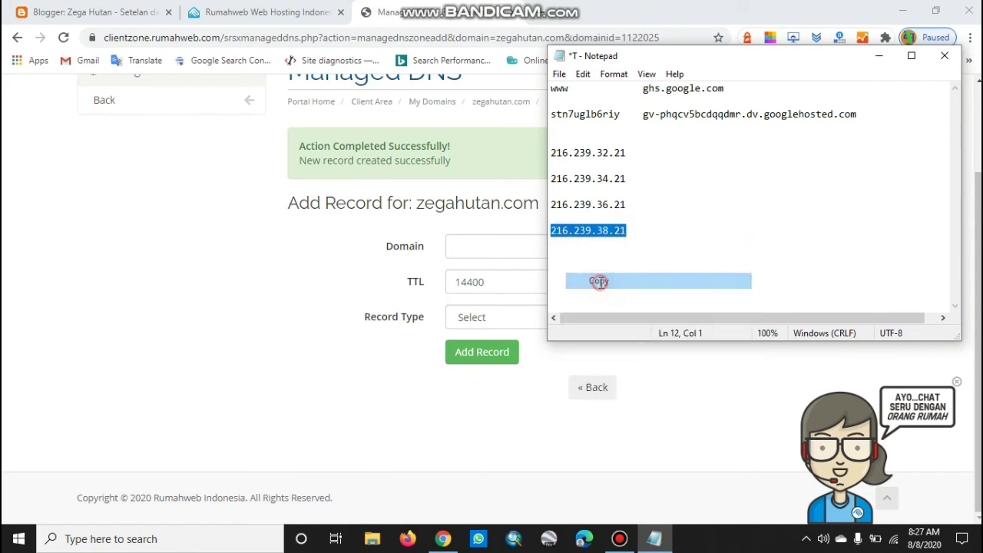
click(369, 351)
click(496, 315)
click(476, 351)
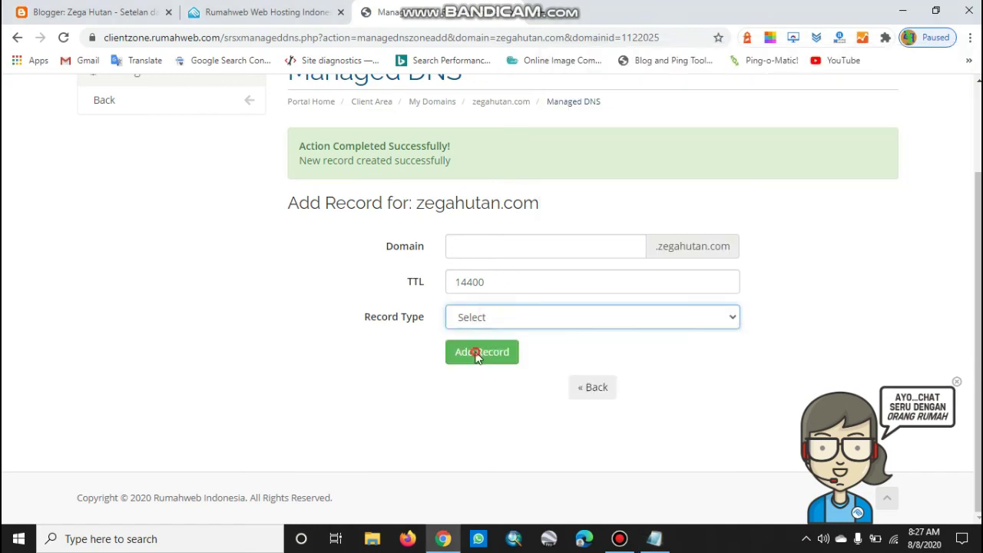
click(503, 351)
key(ctrl+v)
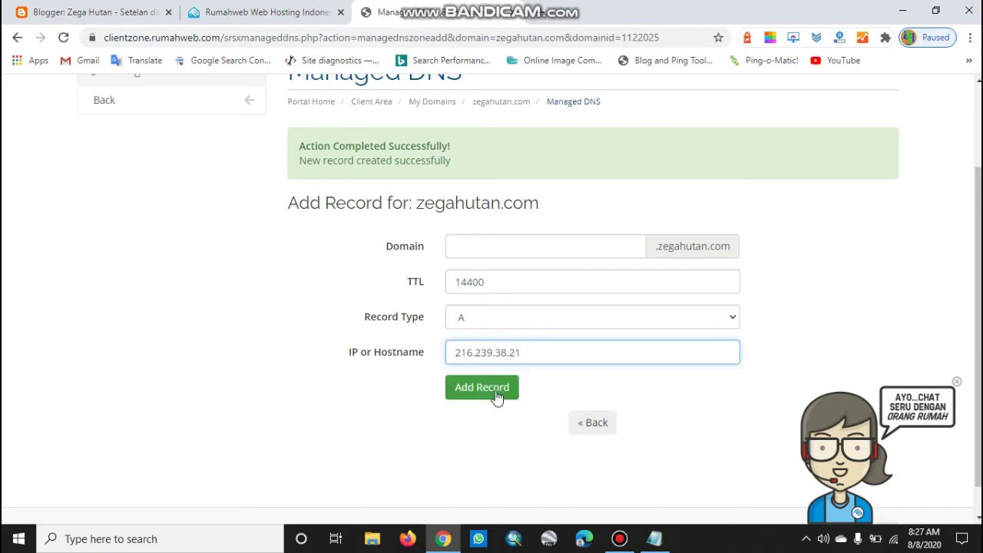
click(496, 393)
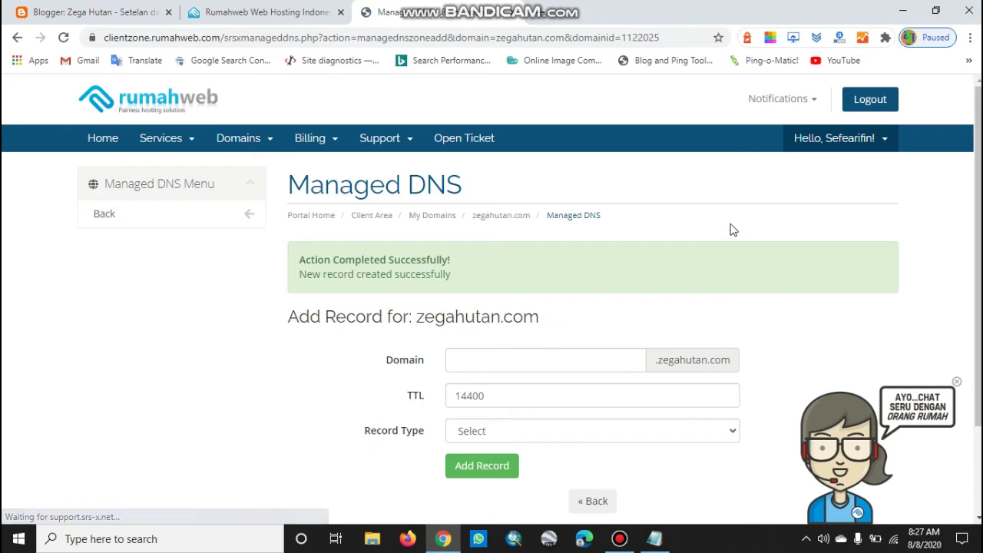
Close the chat assistant popup and return to the Blogger settings
scroll(637, 246, down, 2)
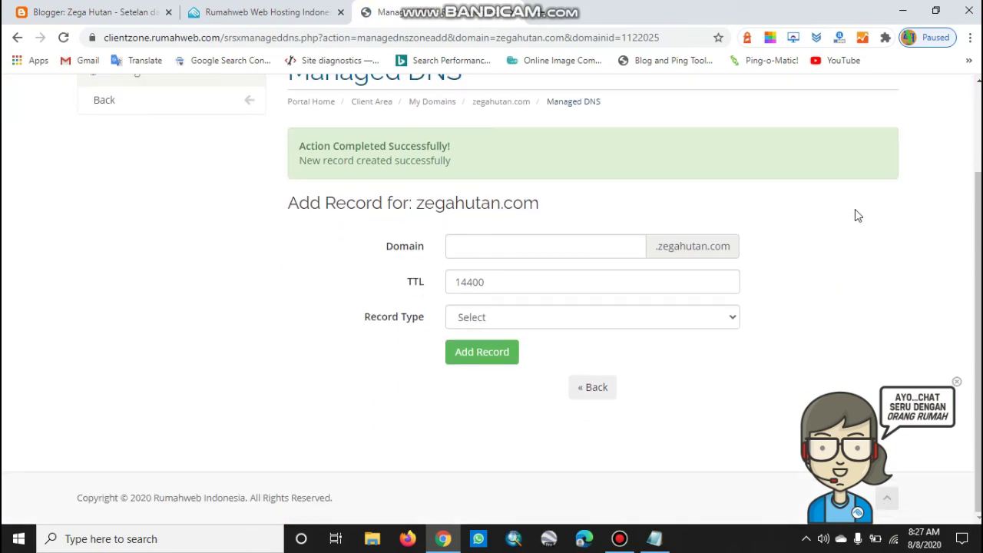
click(957, 381)
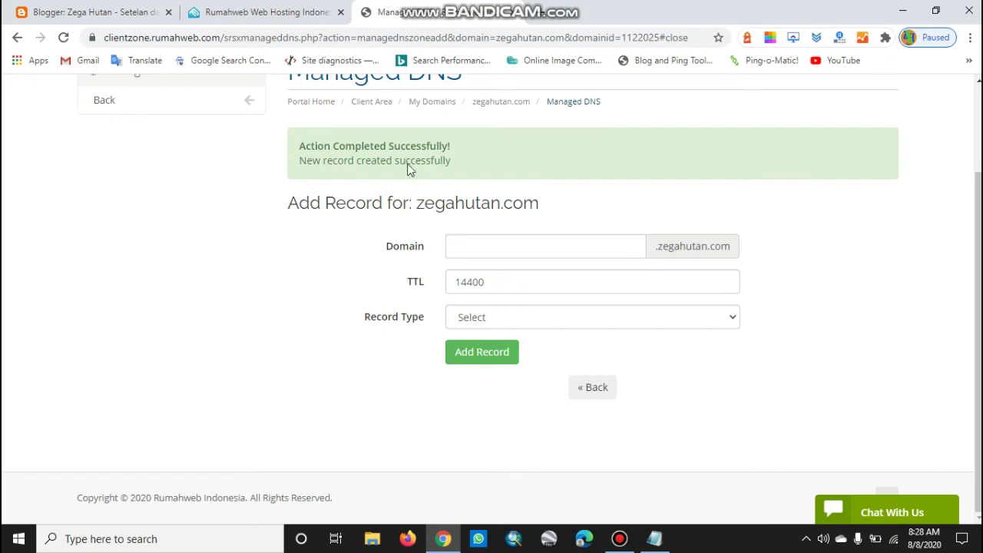
click(79, 11)
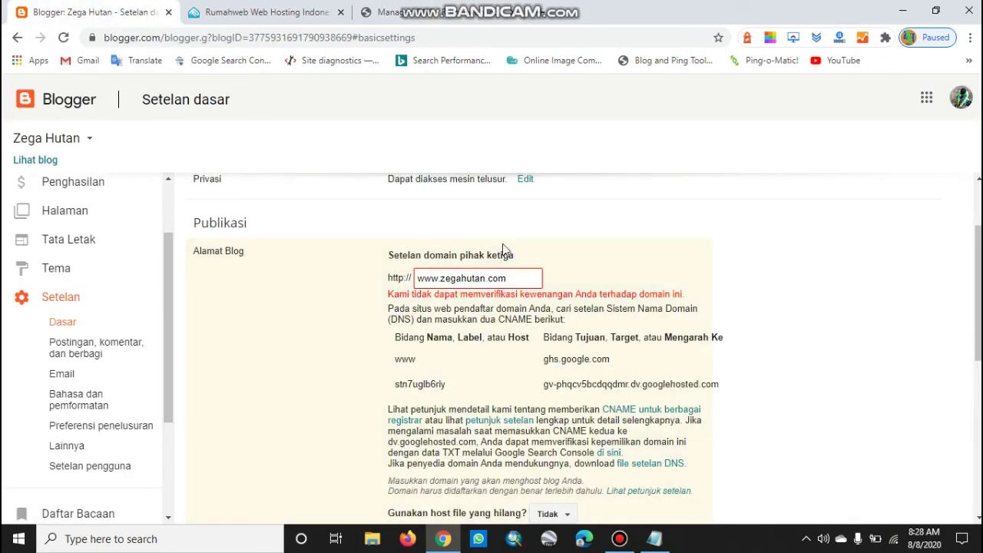
scroll(777, 344, down, 2)
scroll(801, 404, up, 1)
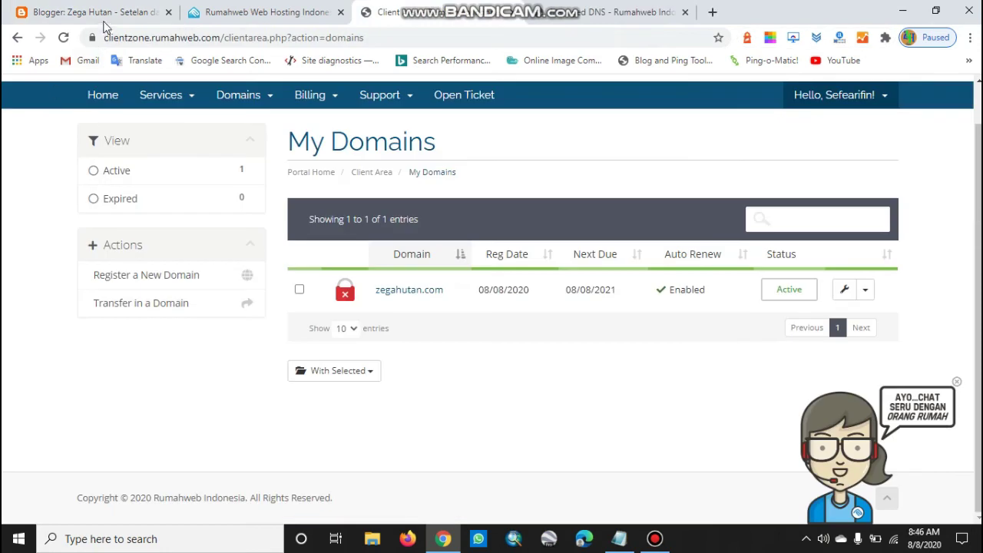
click(102, 13)
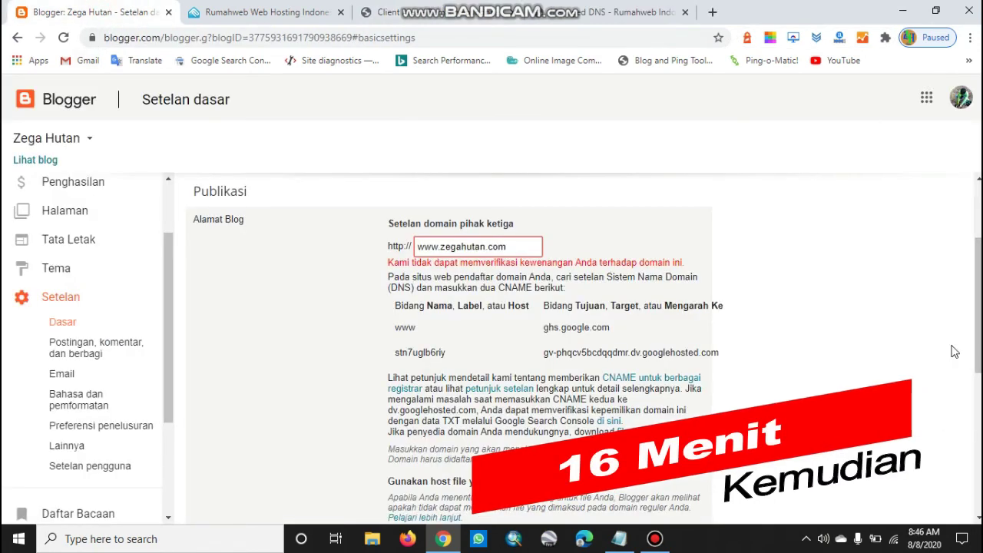
scroll(961, 350, down, 1)
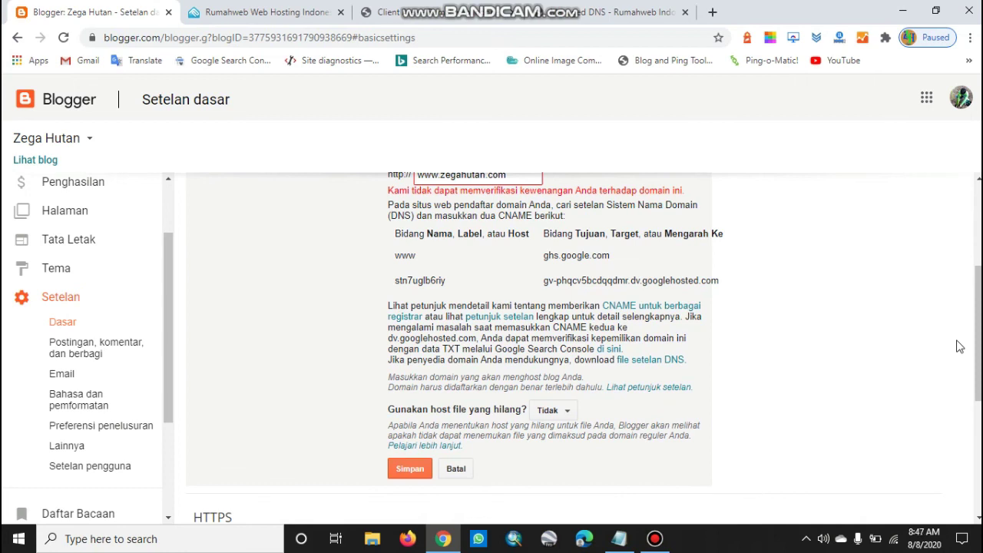
scroll(835, 309, down, 1)
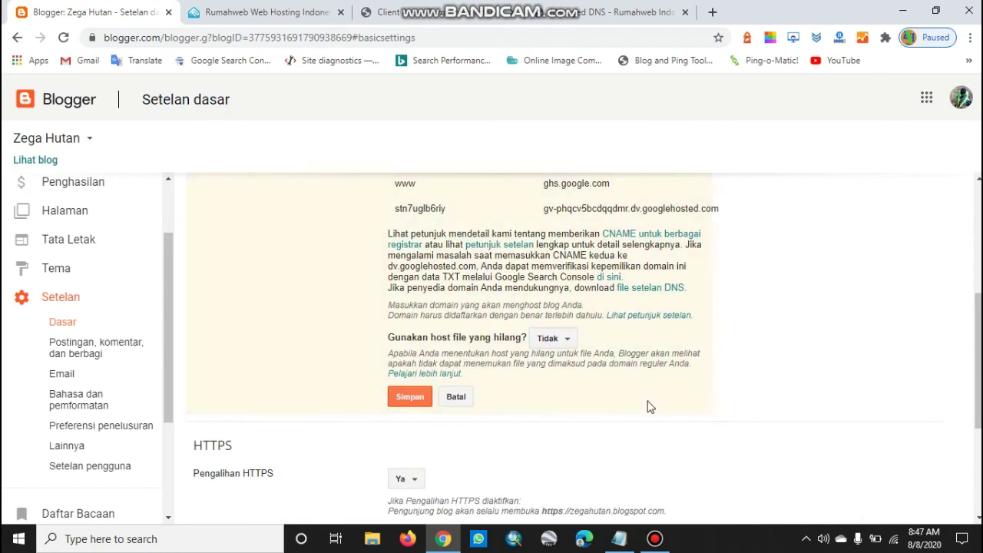
click(415, 400)
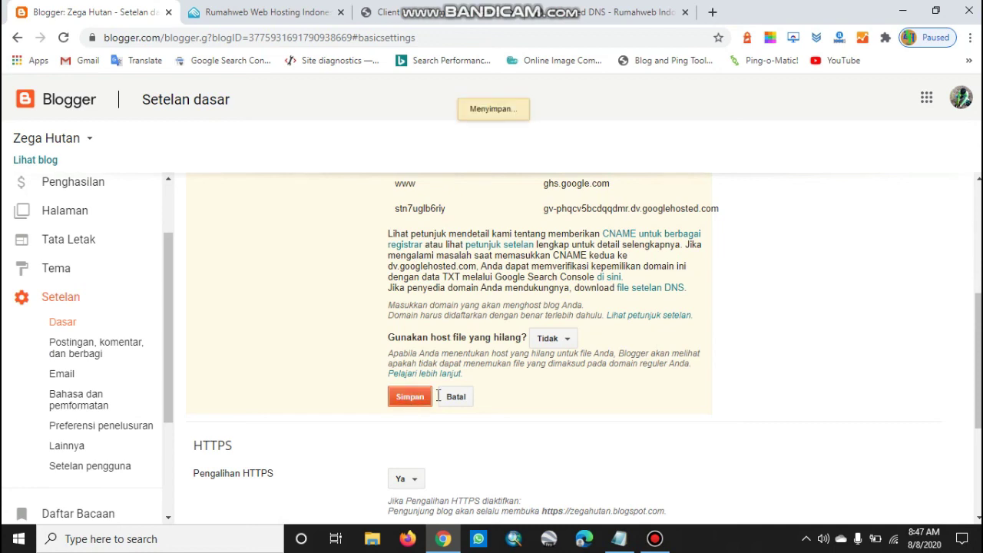
Review the new blog address, the blogspot redirect and the HTTPS processing status
scroll(838, 370, up, 1)
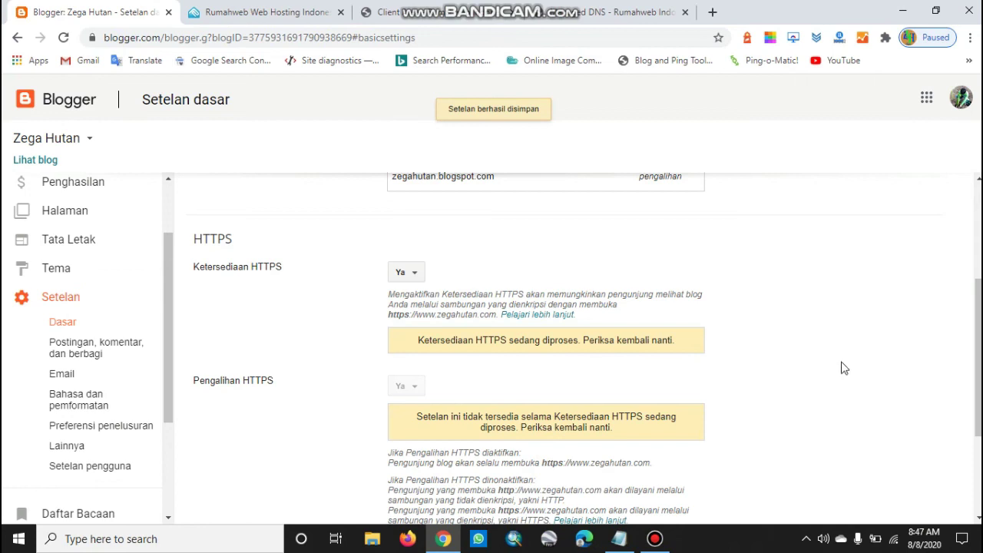
scroll(840, 366, up, 2)
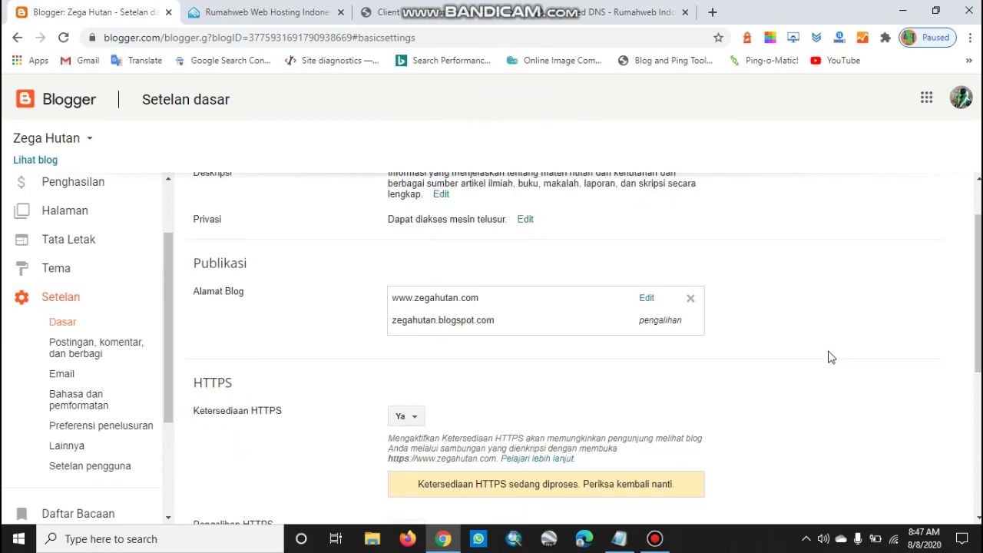
scroll(827, 366, up, 1)
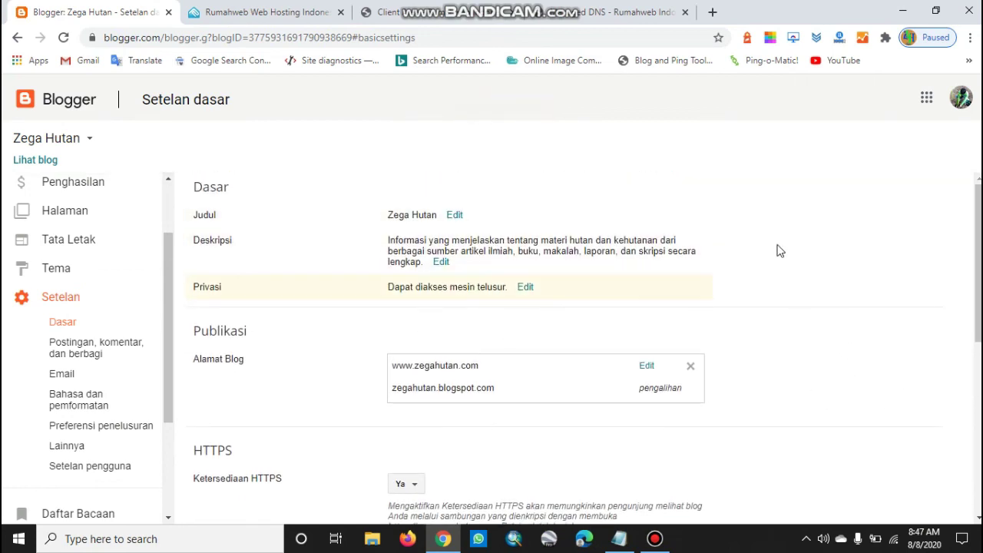
scroll(858, 226, down, 3)
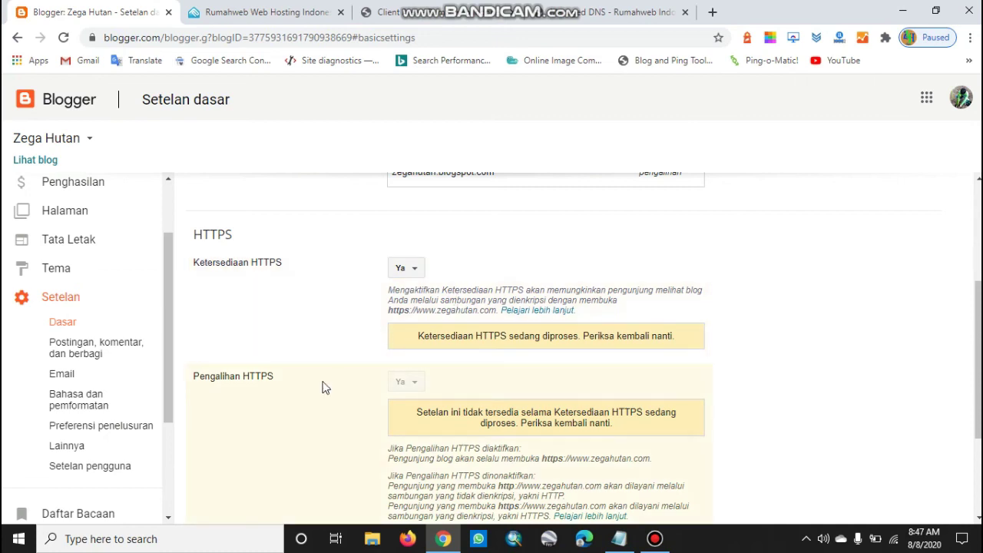
scroll(307, 390, down, 2)
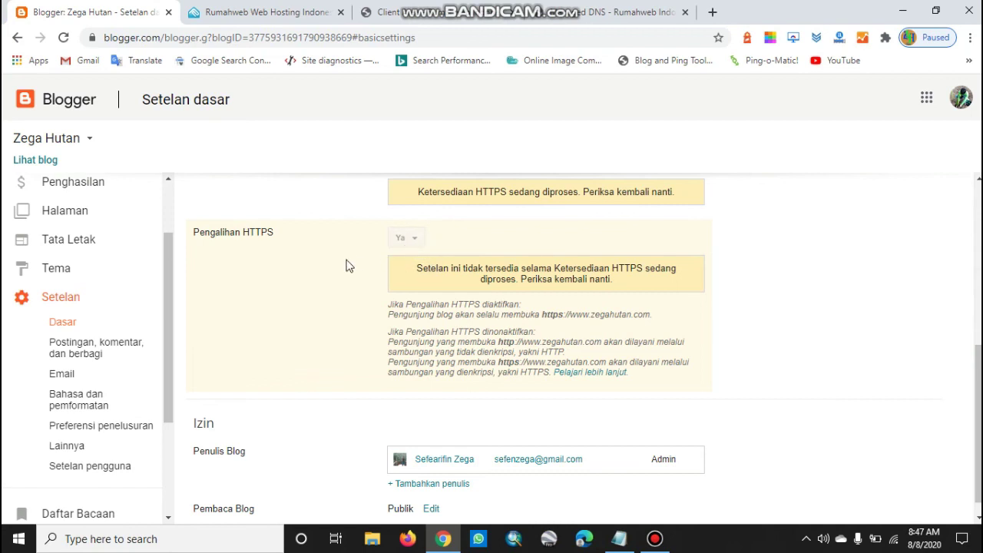
scroll(458, 279, up, 5)
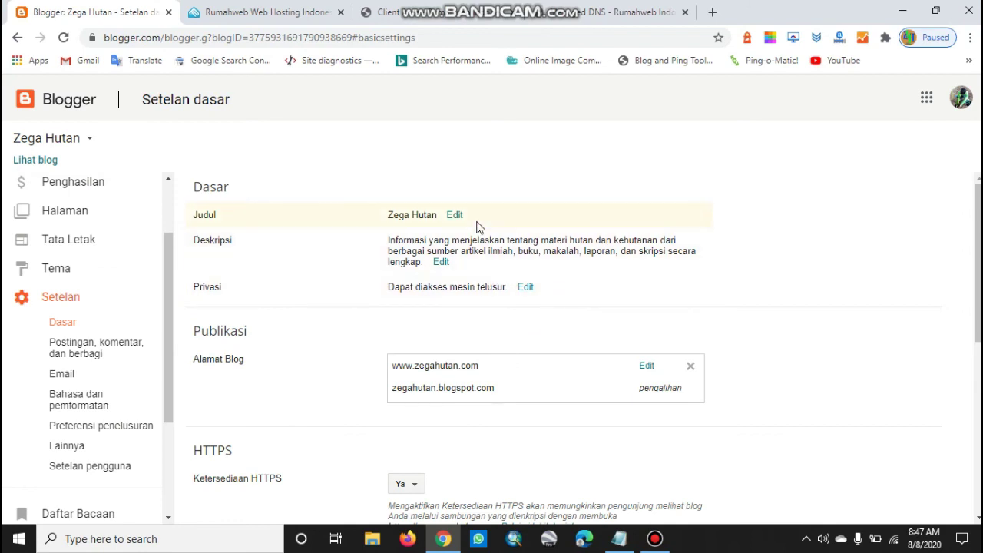
scroll(797, 267, down, 1)
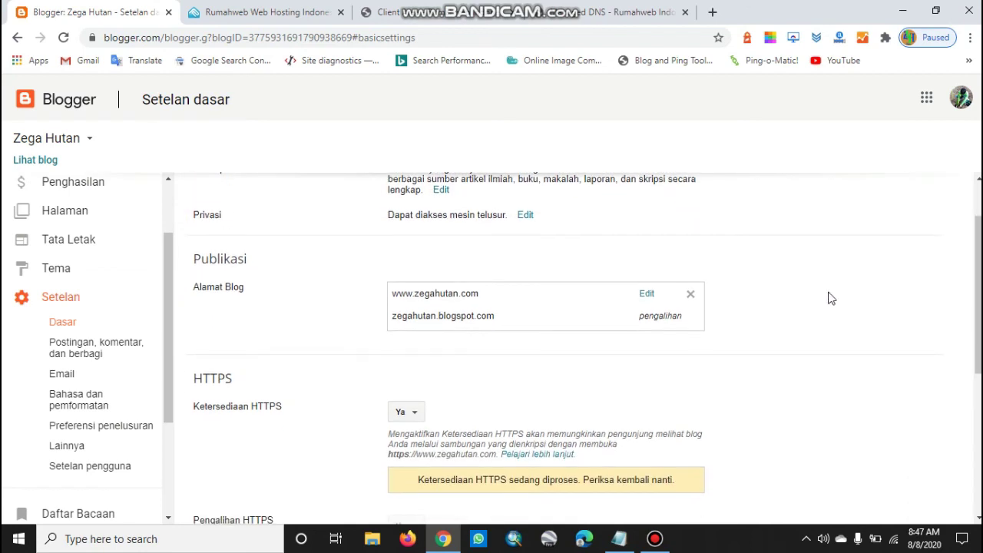
click(645, 296)
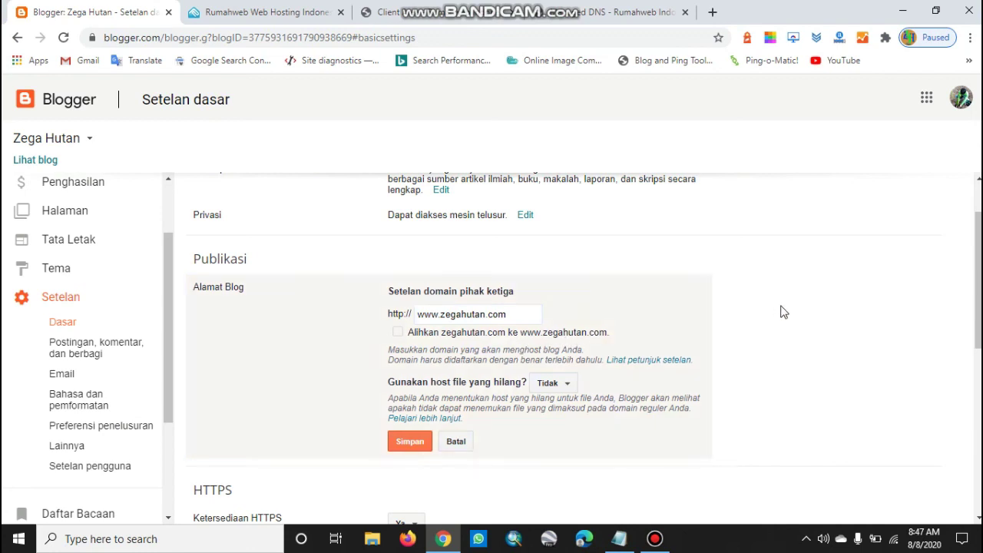
scroll(537, 318, down, 1)
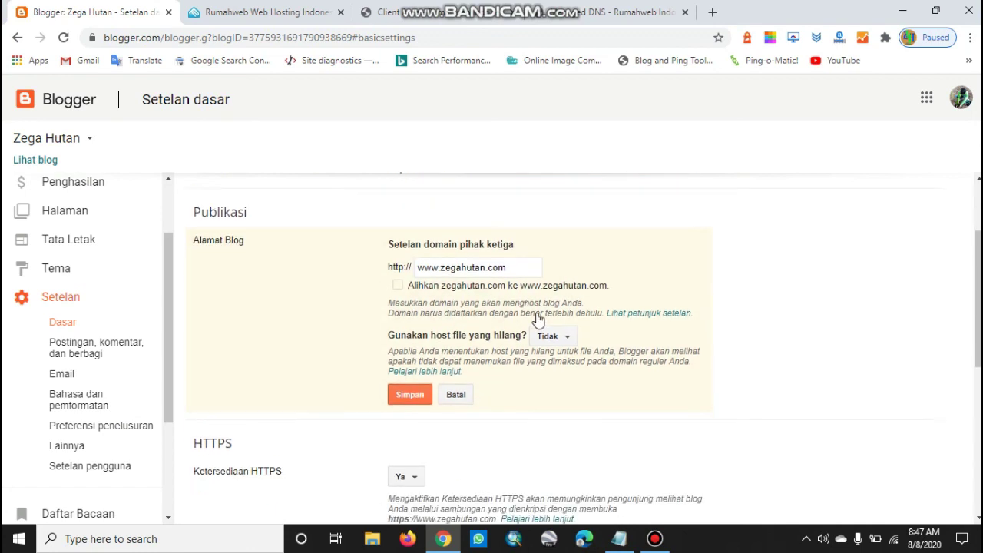
click(398, 262)
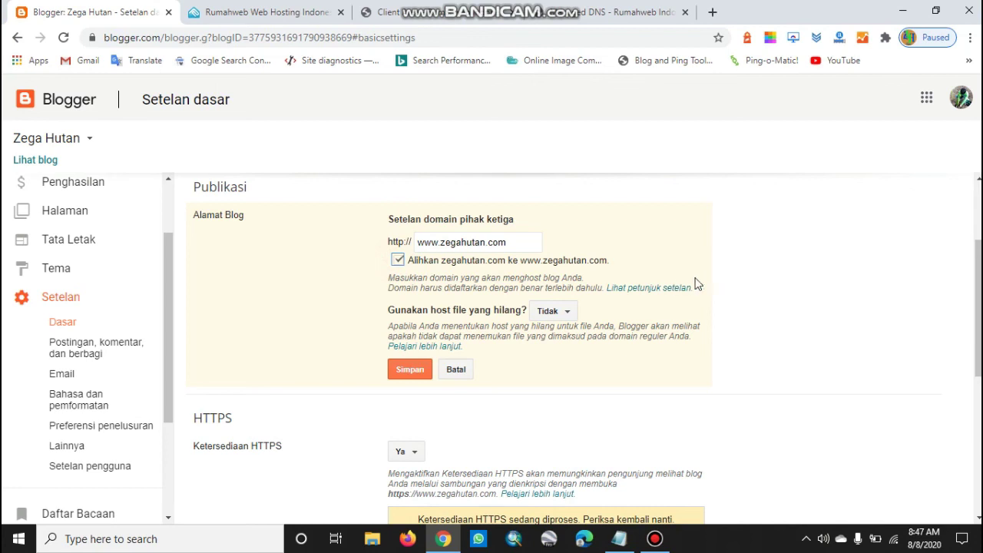
click(411, 371)
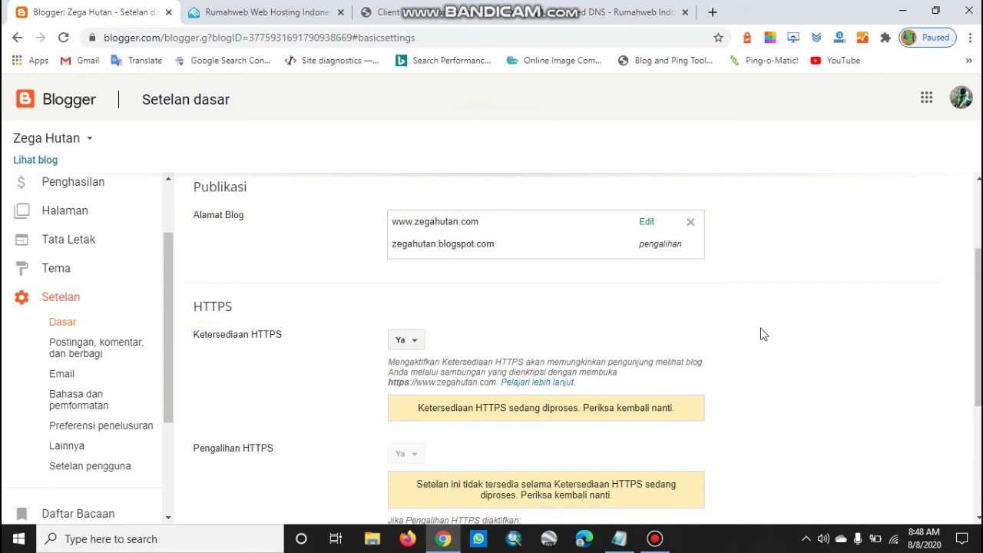
scroll(762, 334, down, 3)
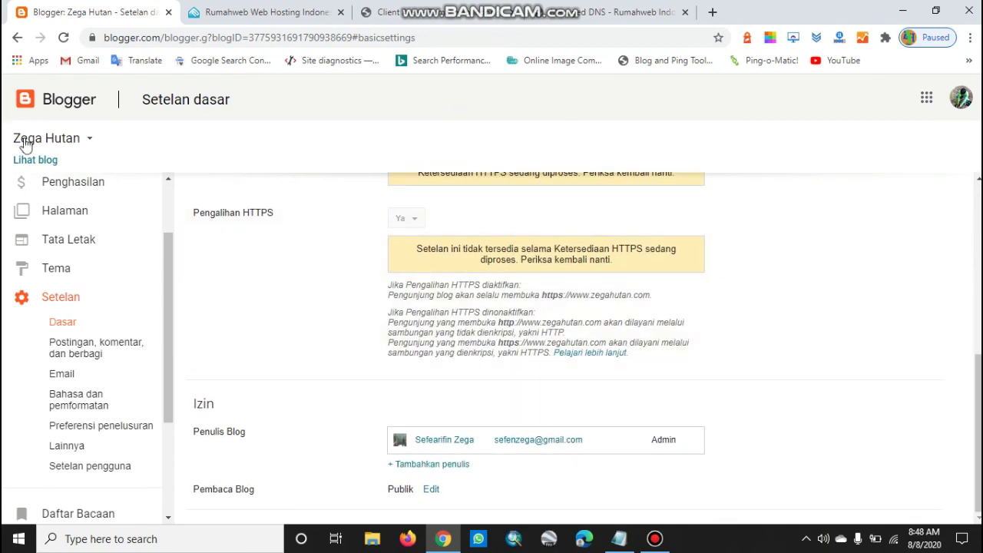
click(40, 160)
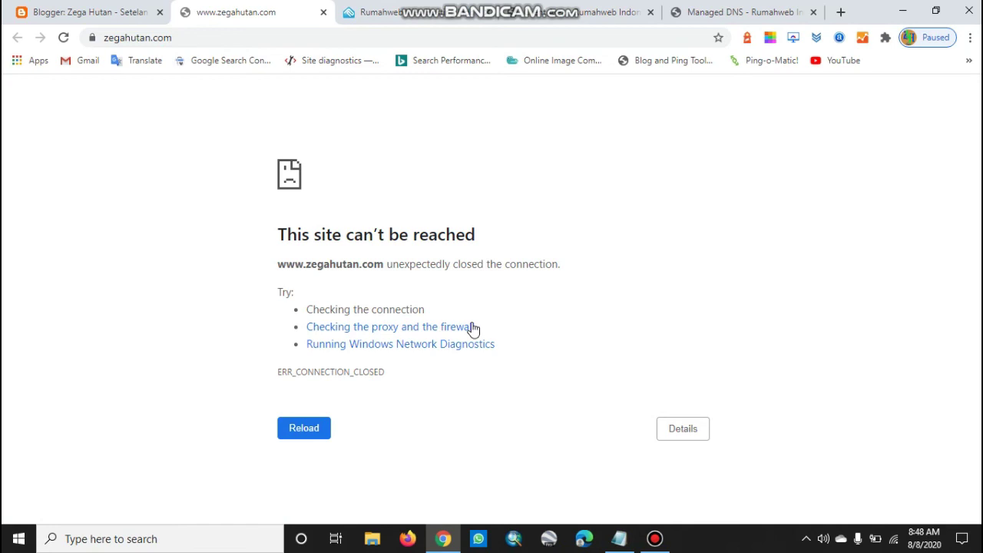
key(F5)
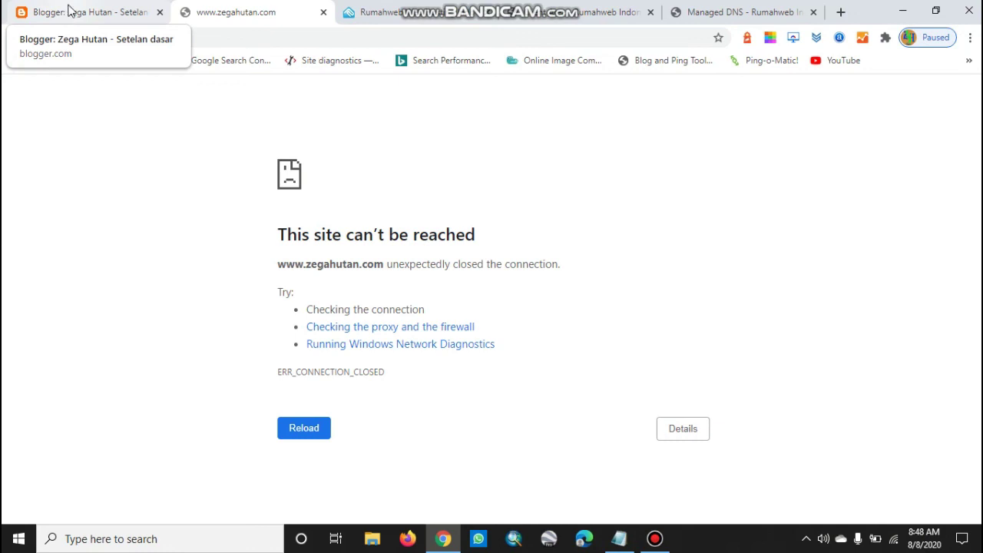
Go back to Blogger's Alamat Blog and HTTPS settings for Zega Hutan
click(661, 234)
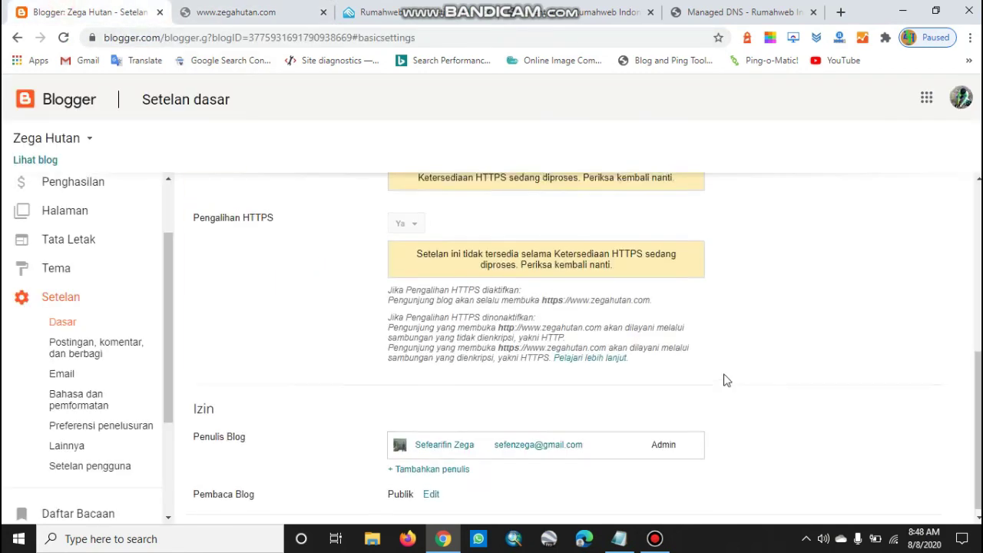
scroll(768, 346, up, 3)
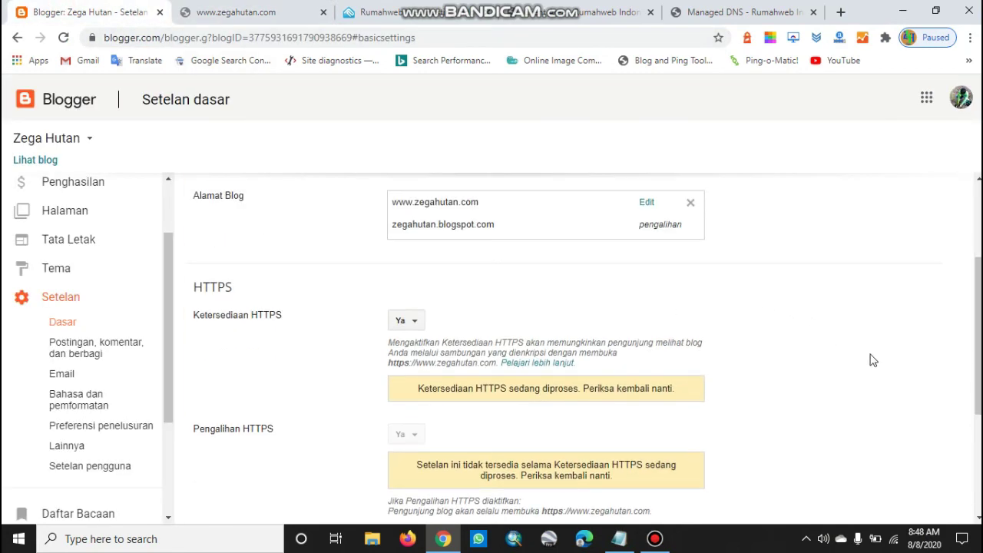